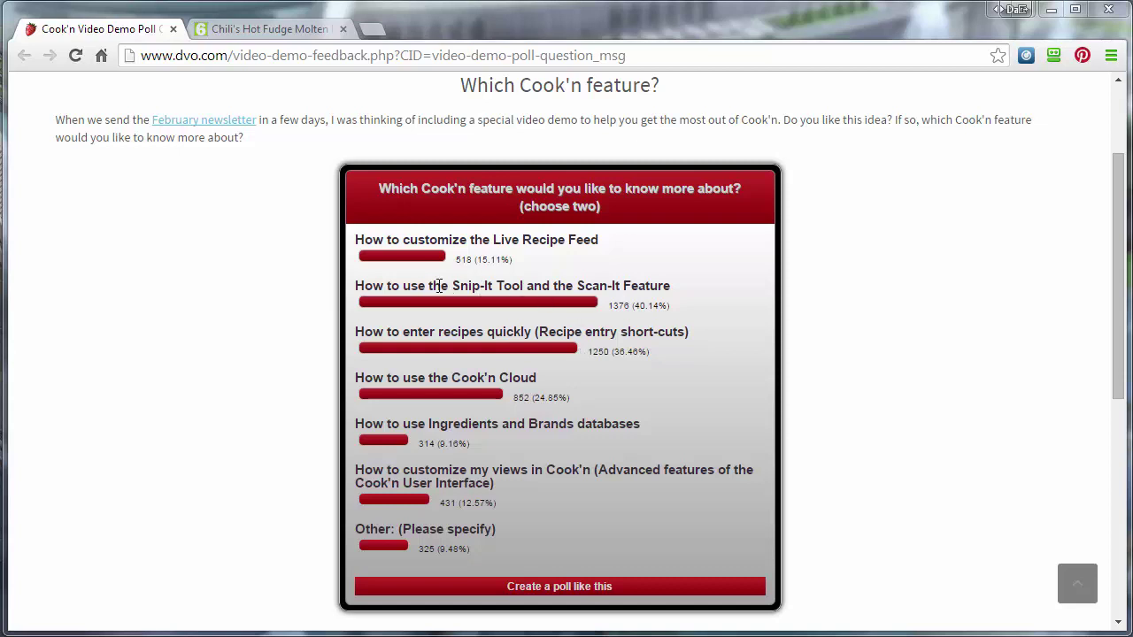
- Highlight 'Scan-It' in the 'Snip-It Tool and Scan-It Feature' poll option
drag(452, 286, 626, 288)
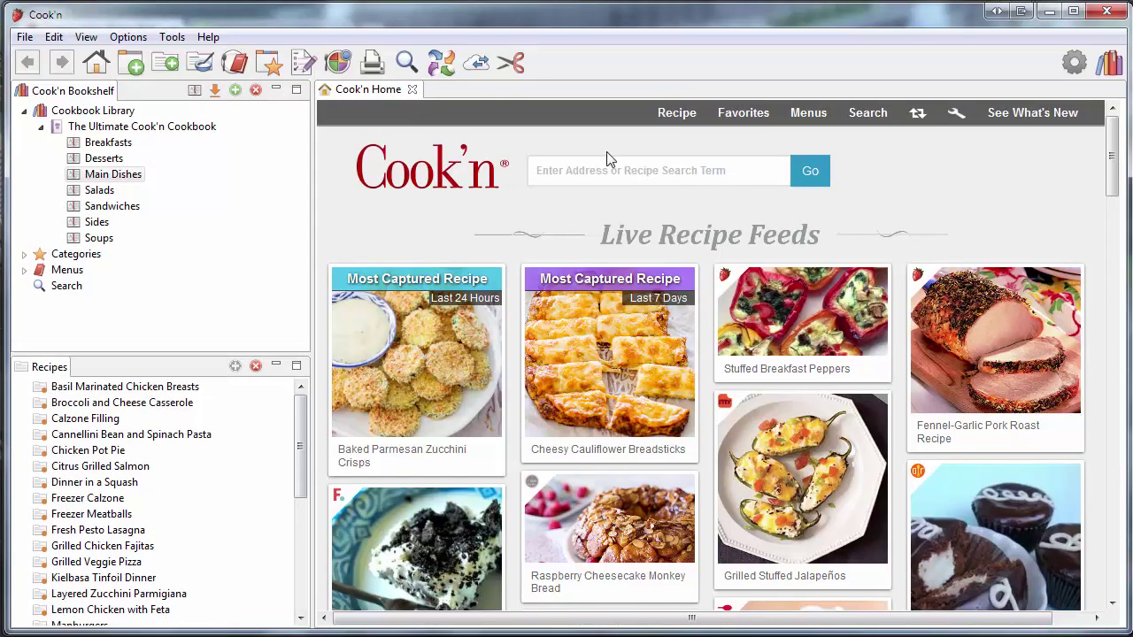
- Search the web from Cook'n Home for 'chocolate lava cake six sisters'
click(609, 168)
text(choc)
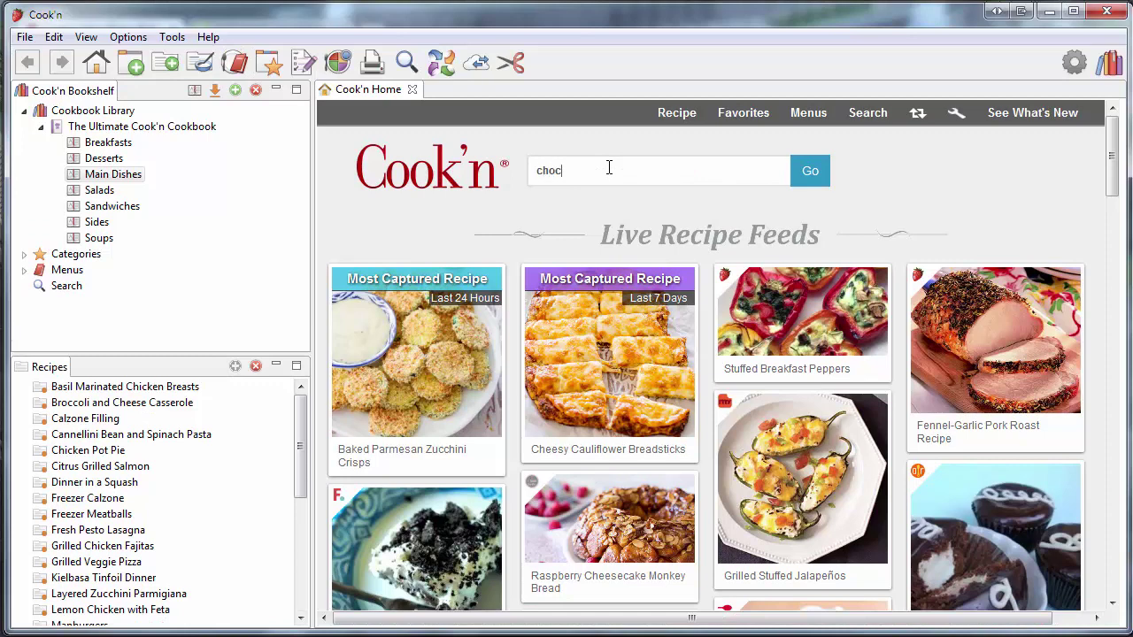
text(olate lava cake six sisters)
key(Return)
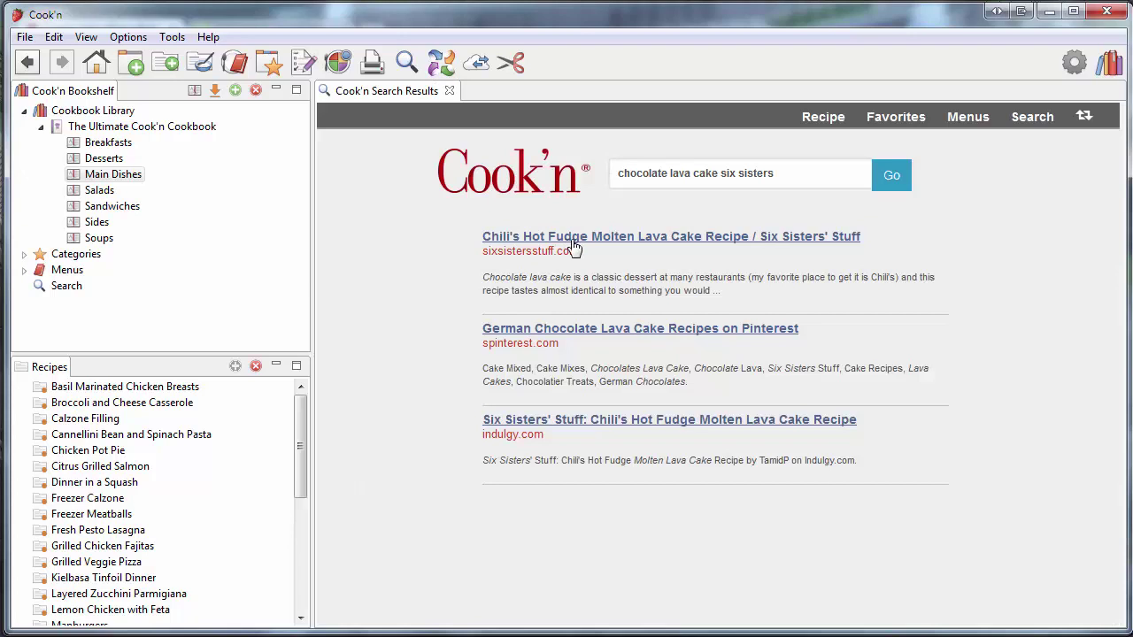
- Open the Chili's Hot Fudge Molten Lava Cake result and scroll through its ingredients and directions
click(572, 240)
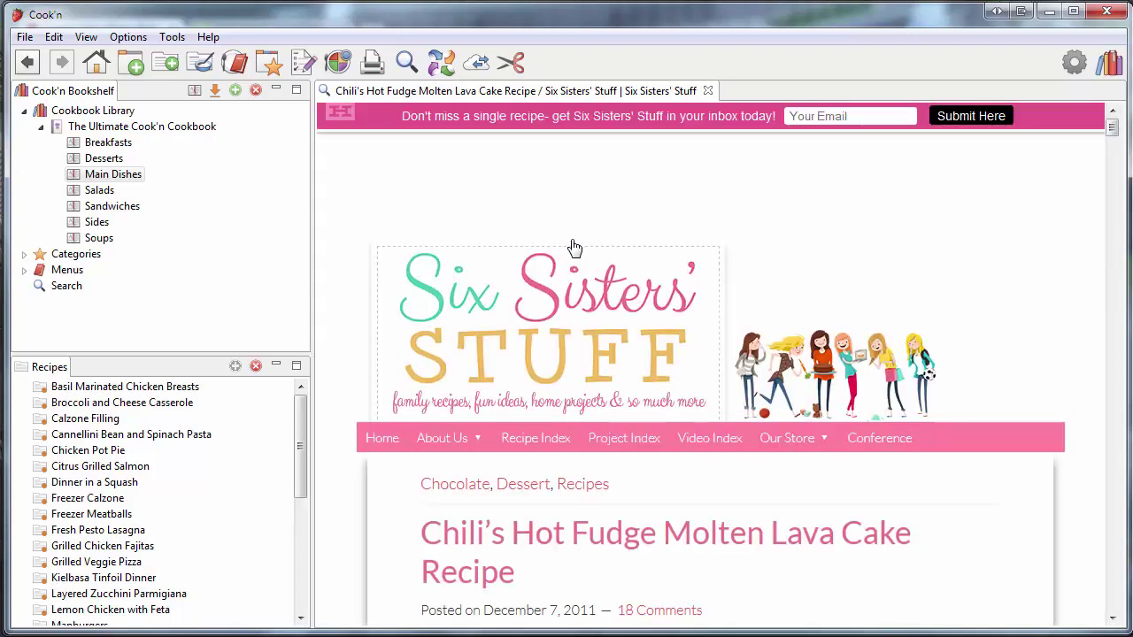
scroll(691, 360, down, 3)
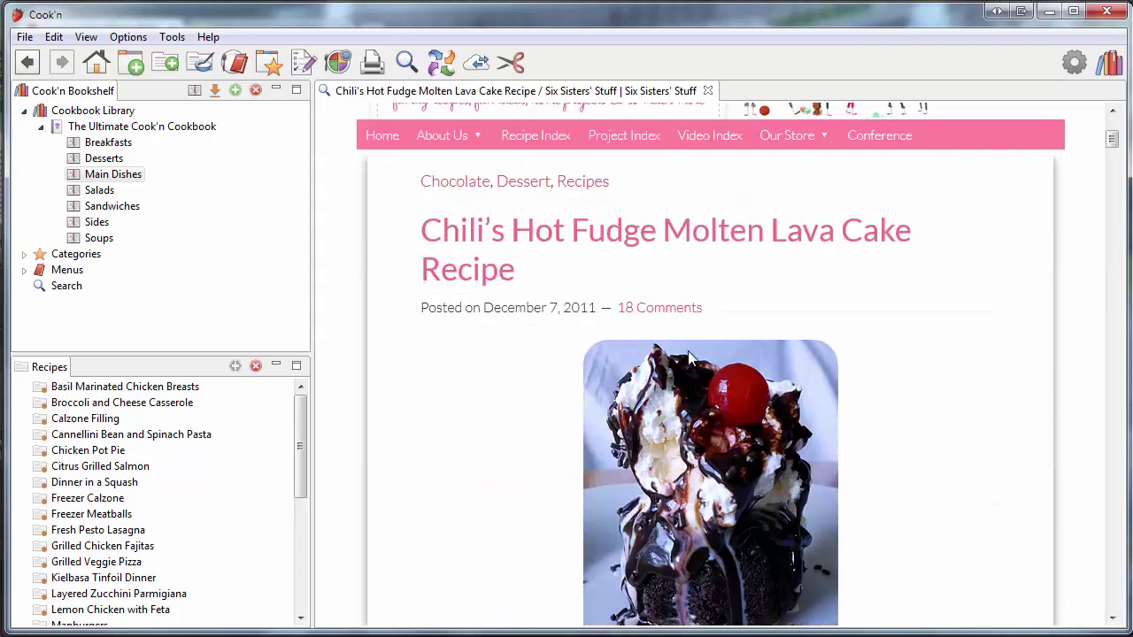
scroll(691, 359, down, 1)
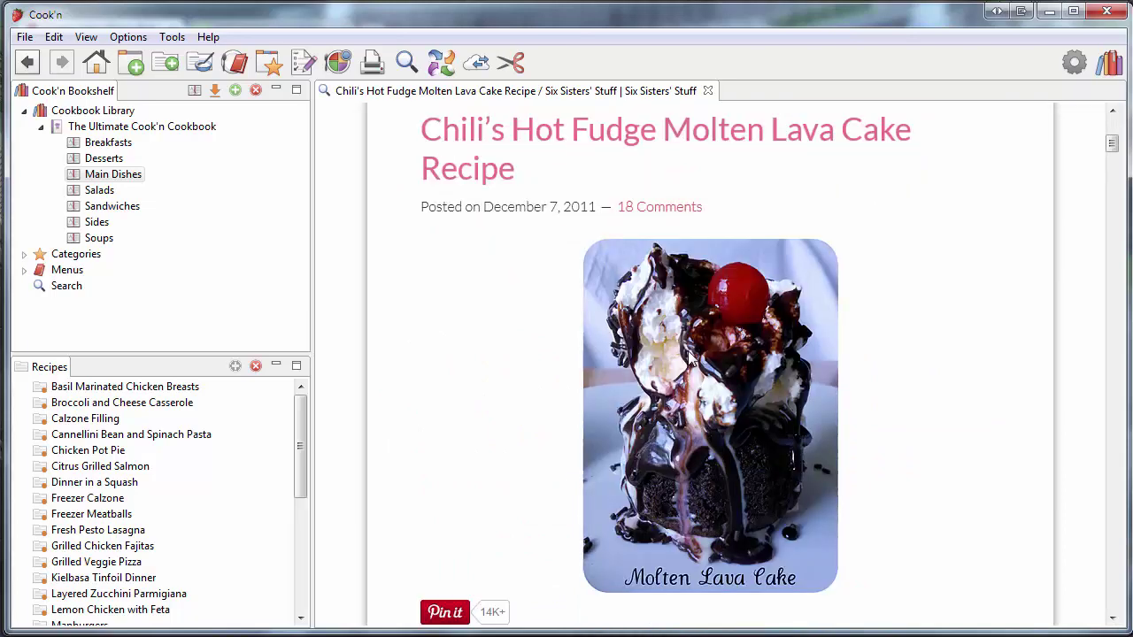
scroll(691, 360, down, 4)
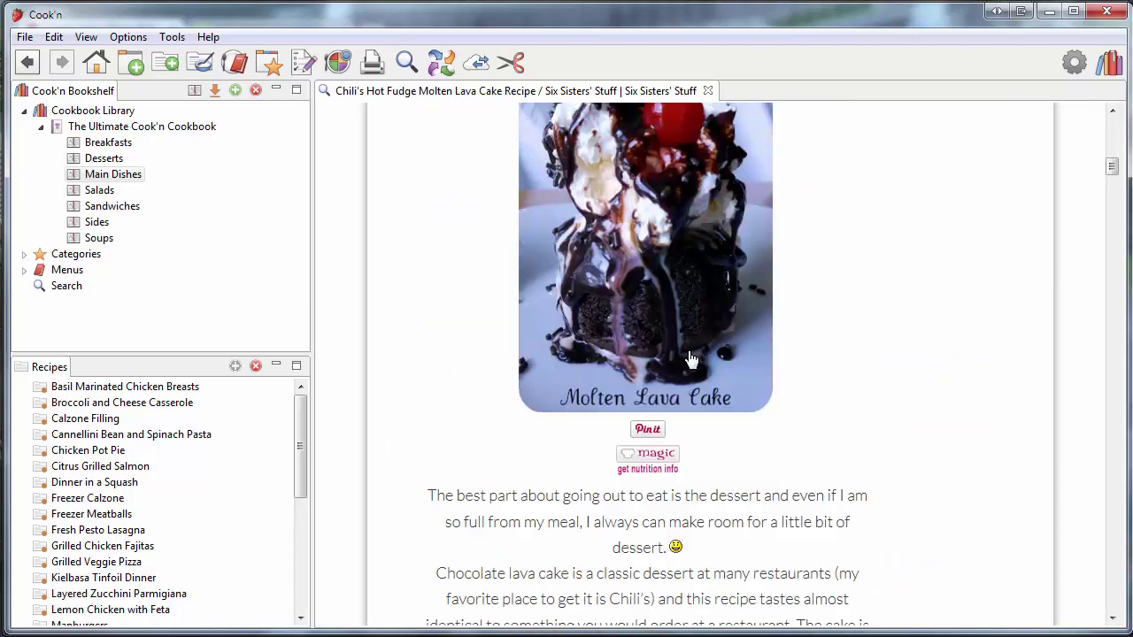
scroll(691, 360, down, 9)
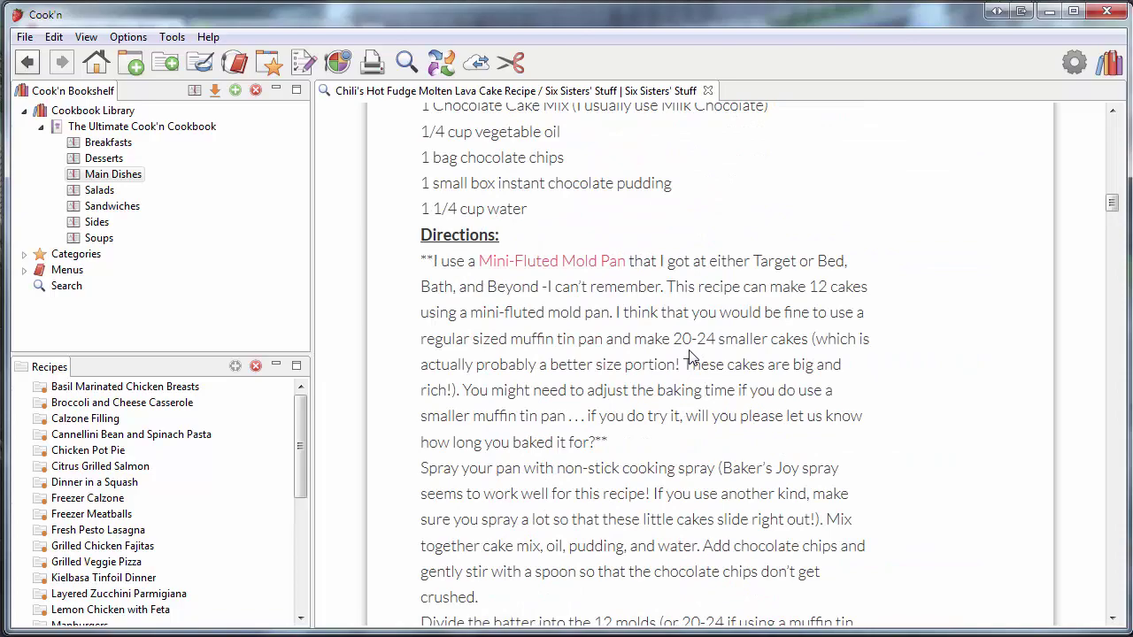
scroll(692, 359, down, 5)
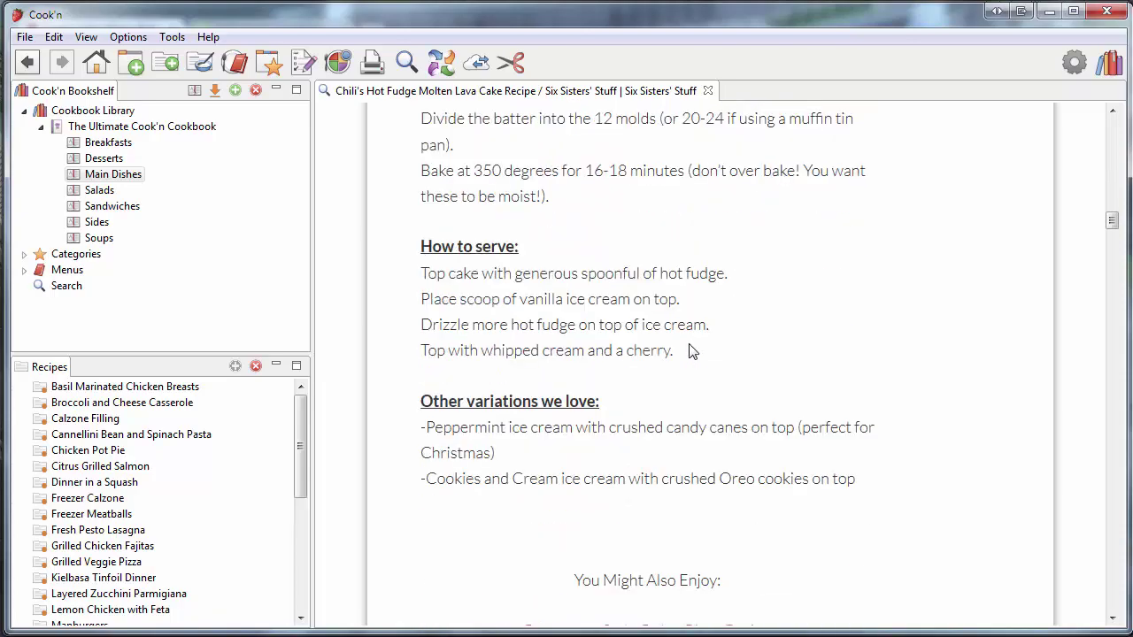
scroll(691, 351, down, 3)
scroll(691, 351, up, 8)
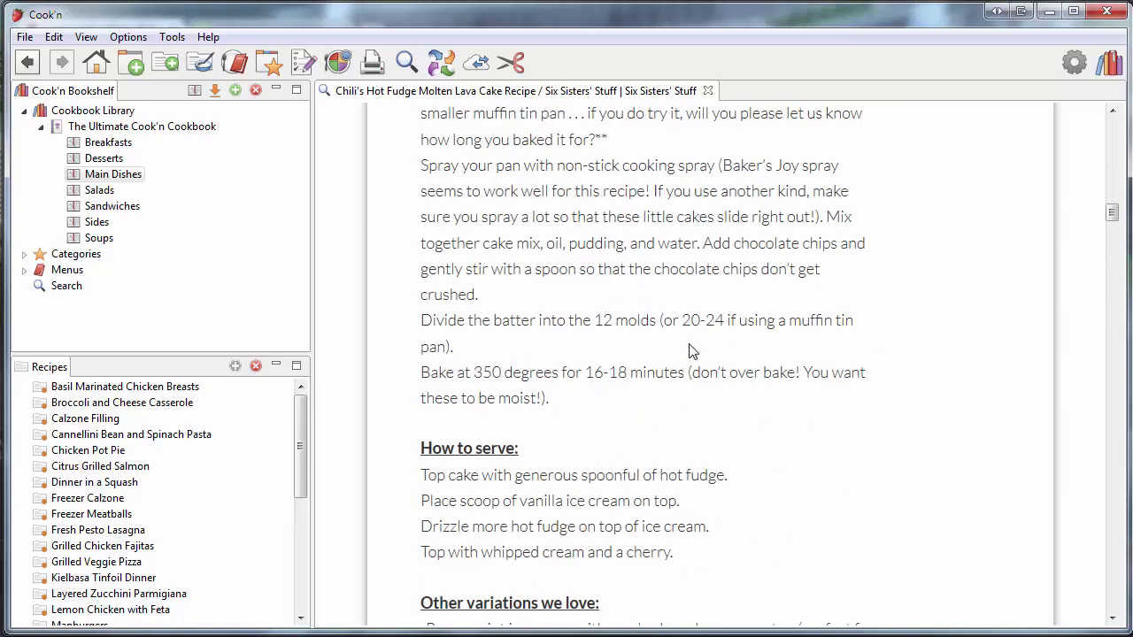
scroll(691, 345, up, 4)
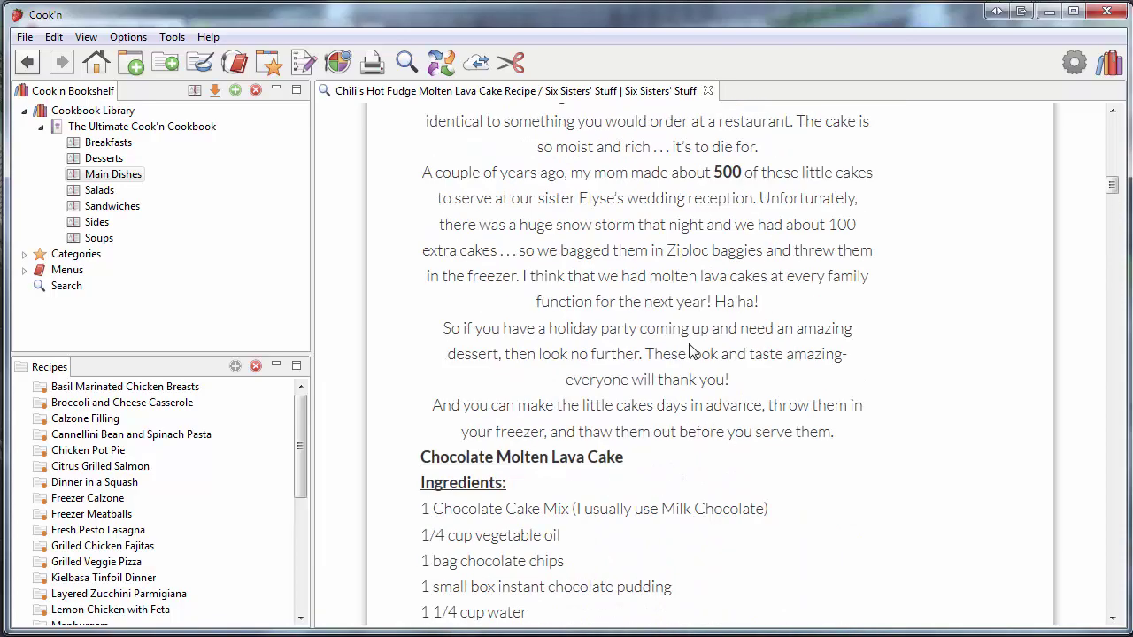
- Capture the lava cake page as a new recipe, accepting the unformatted-page and perspective-change notices
click(444, 69)
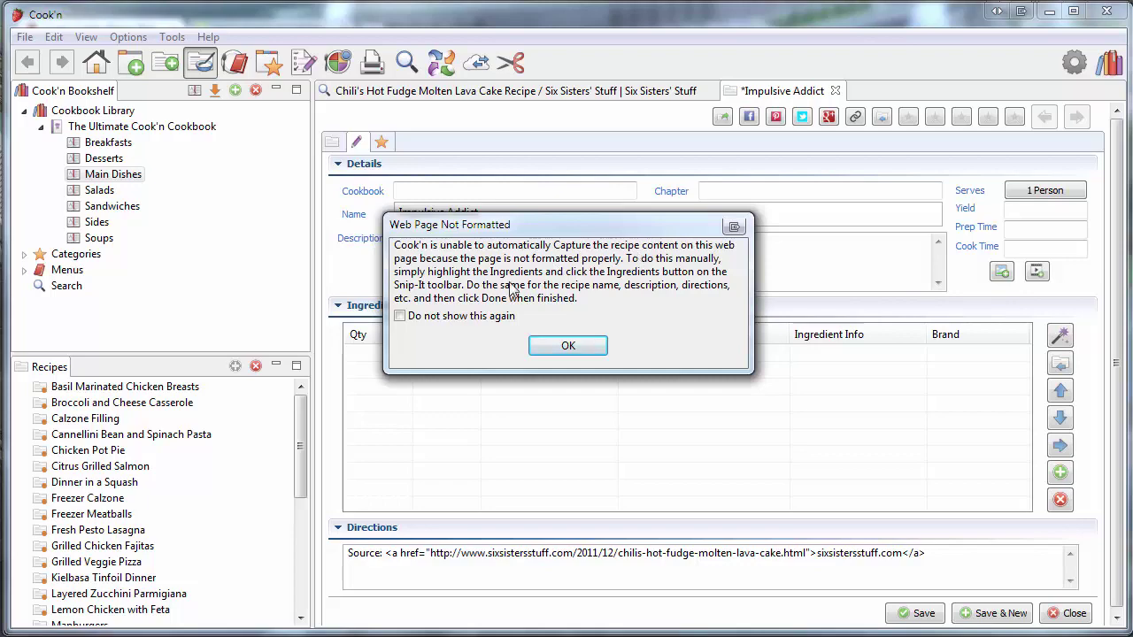
click(567, 348)
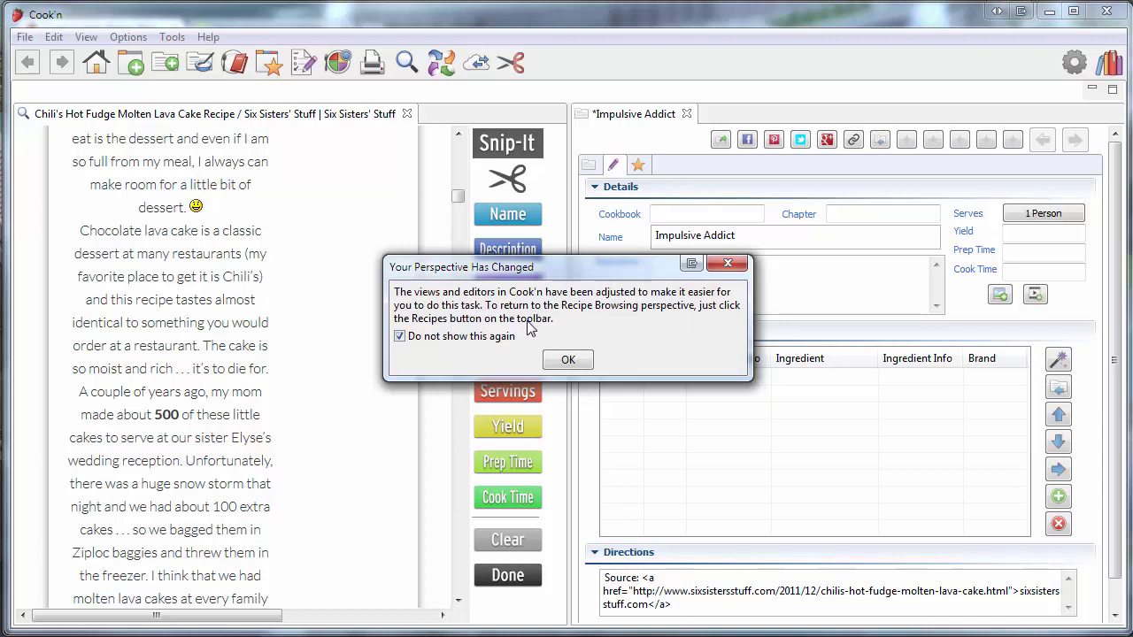
click(578, 359)
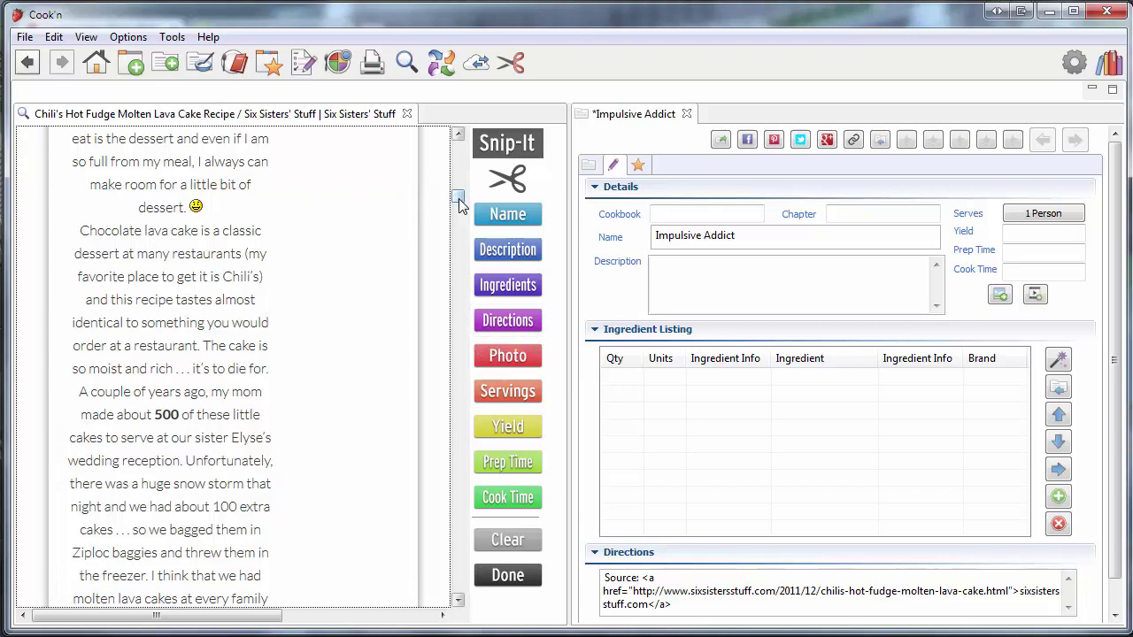
- Name the recipe 'Chili's Hot Fudge Molten Lava Cake' from the page title, removing 'Impulsive Addict' and 'Recipe'
drag(458, 196, 445, 269)
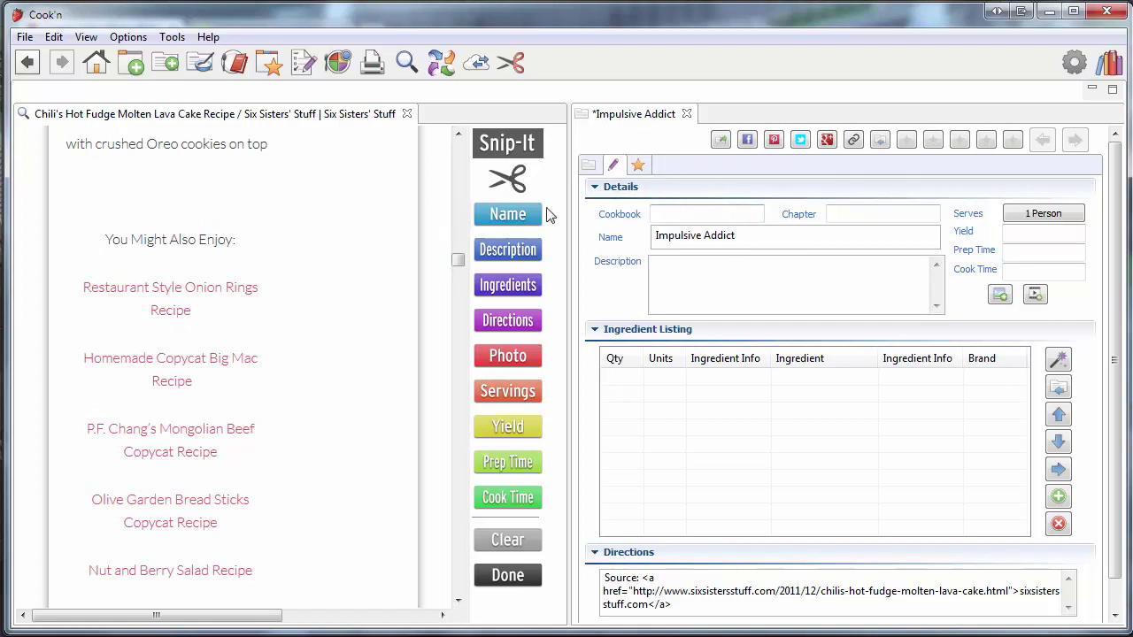
drag(453, 258, 471, 164)
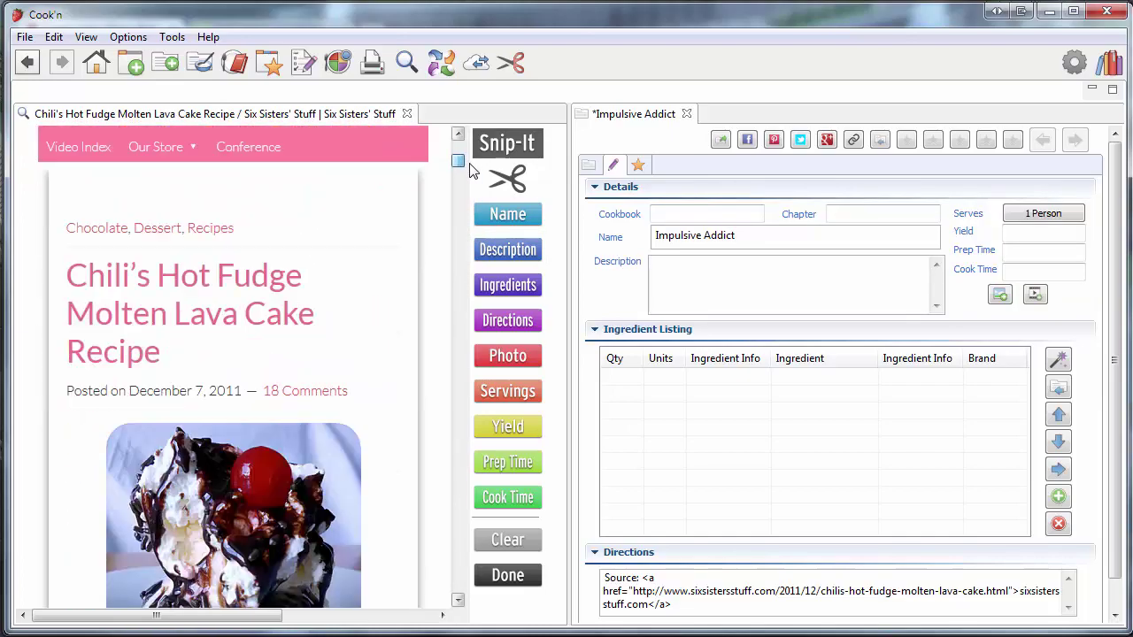
drag(188, 361, 69, 276)
click(494, 213)
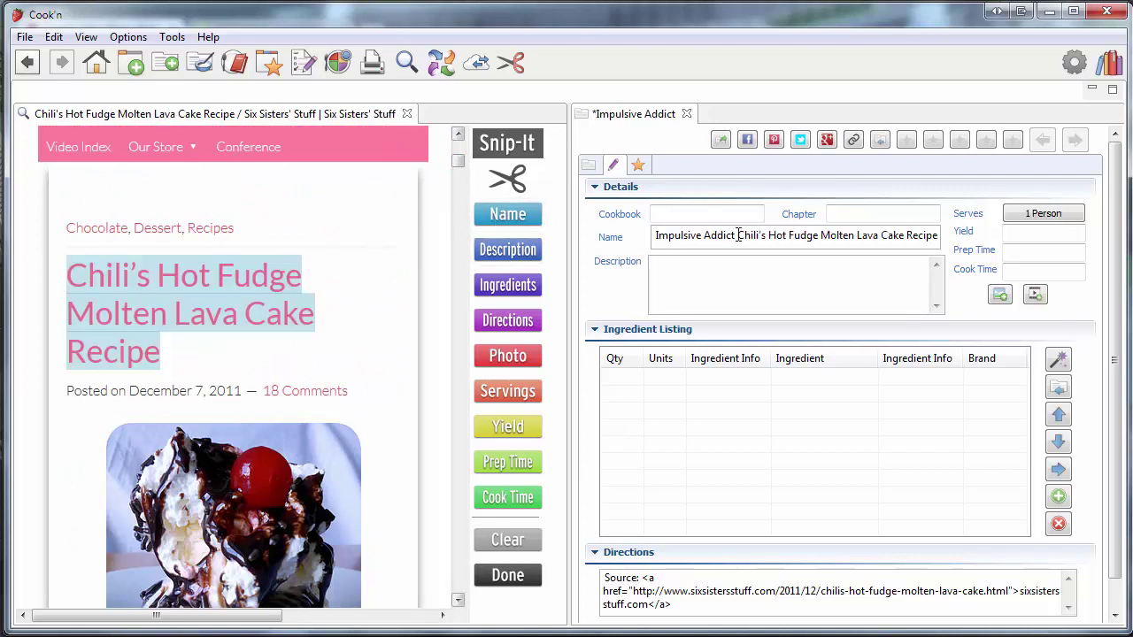
drag(736, 235, 655, 235)
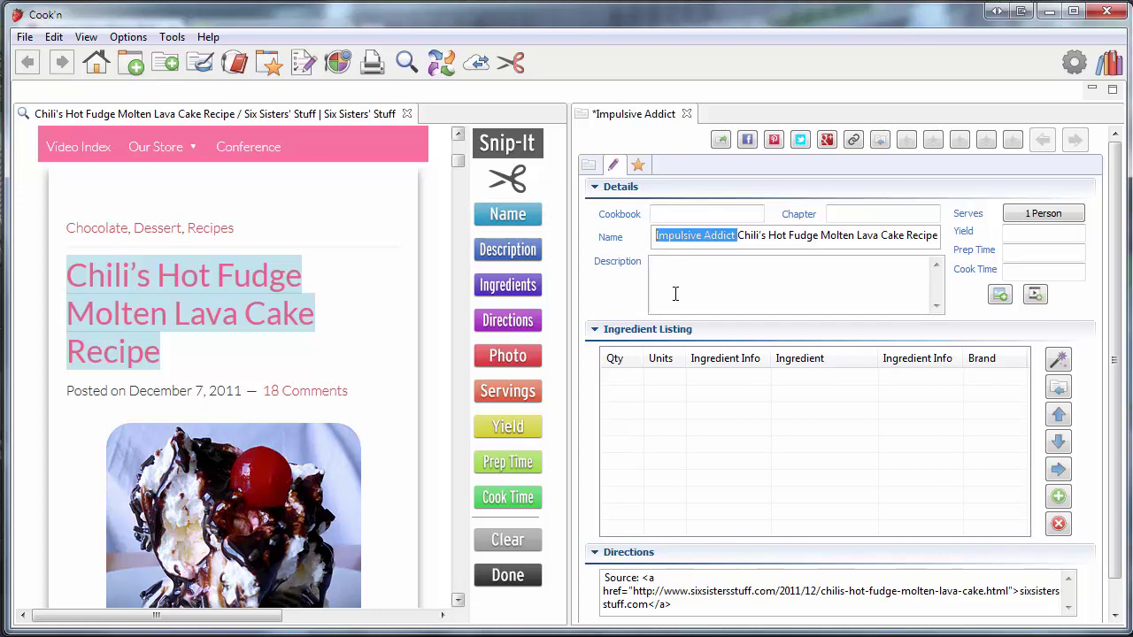
key(Delete)
key(Delete)
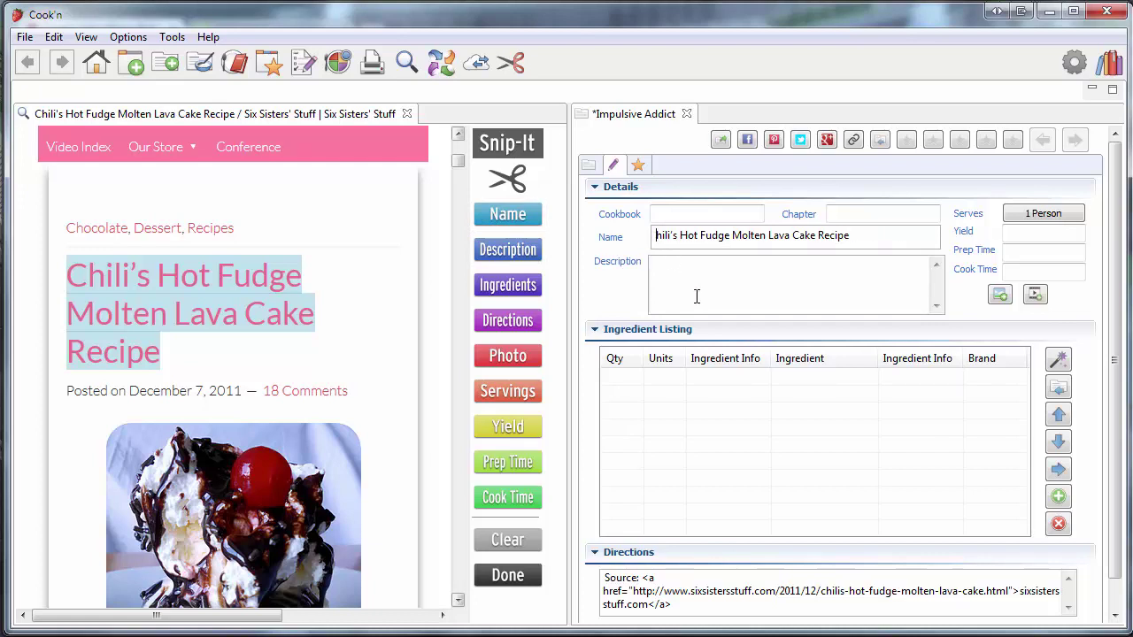
text(C)
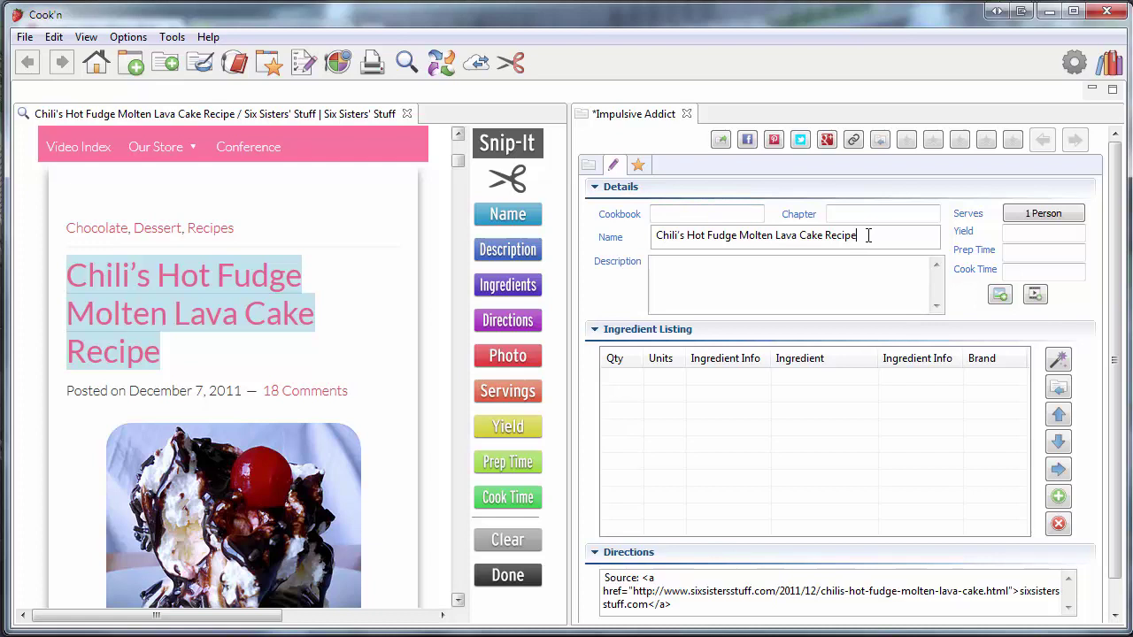
key(BackSpace)
key(BackSpace)
key(BackSpace)
key(BackSpace)
key(BackSpace)
- Quick-add a new personal recipes cookbook and a 'Desserts' chapter to file the recipe under
click(684, 216)
text(Dan's Recipes)
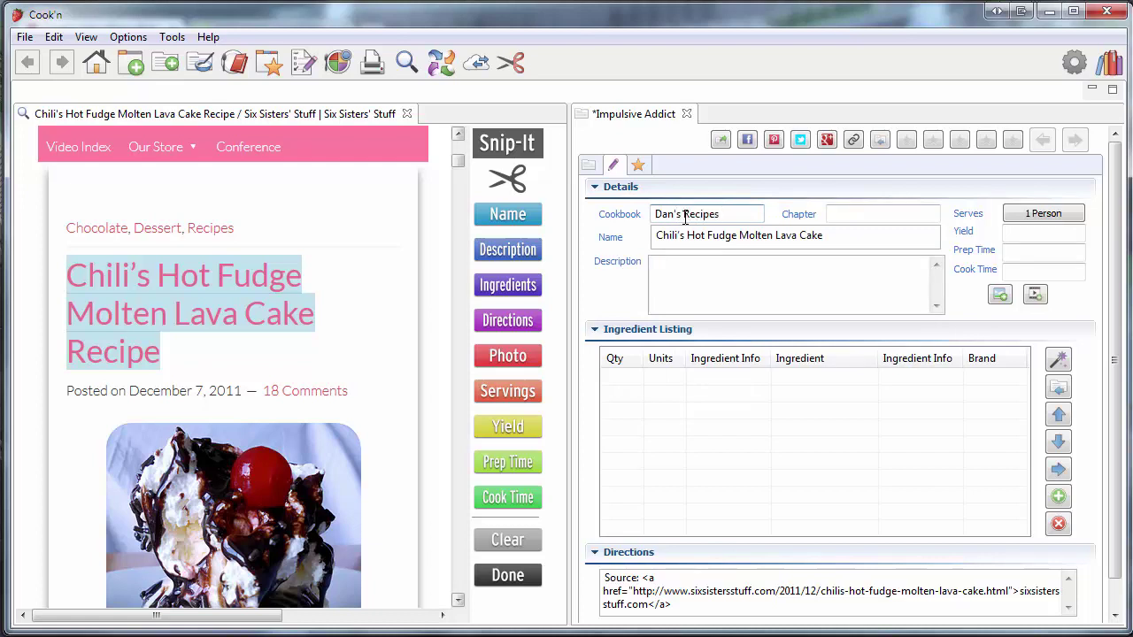
key(Tab)
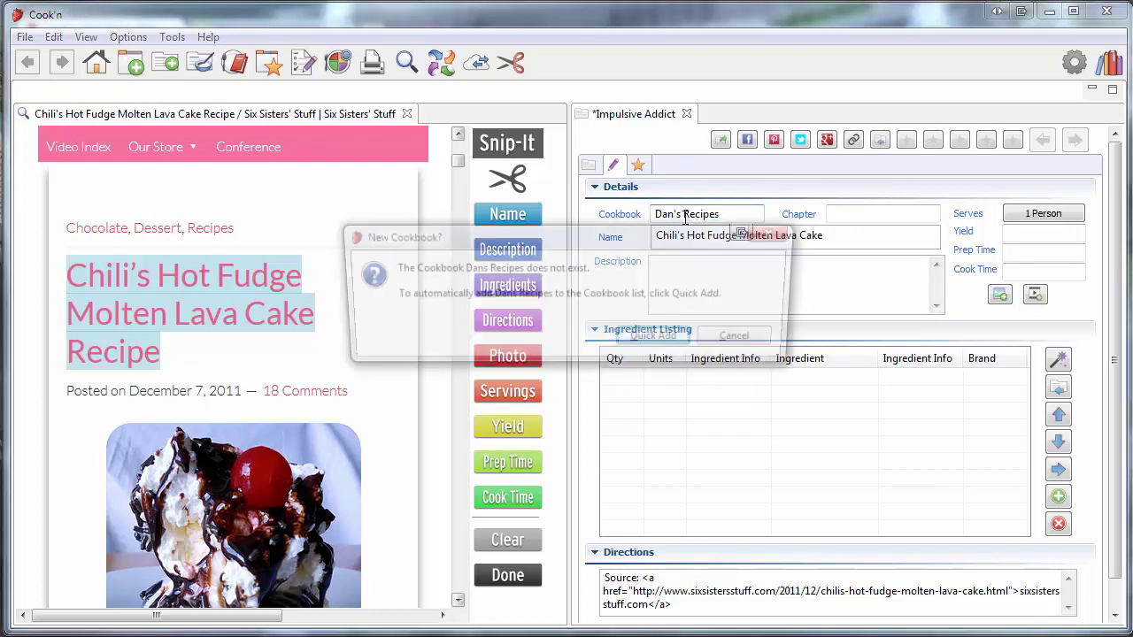
click(644, 340)
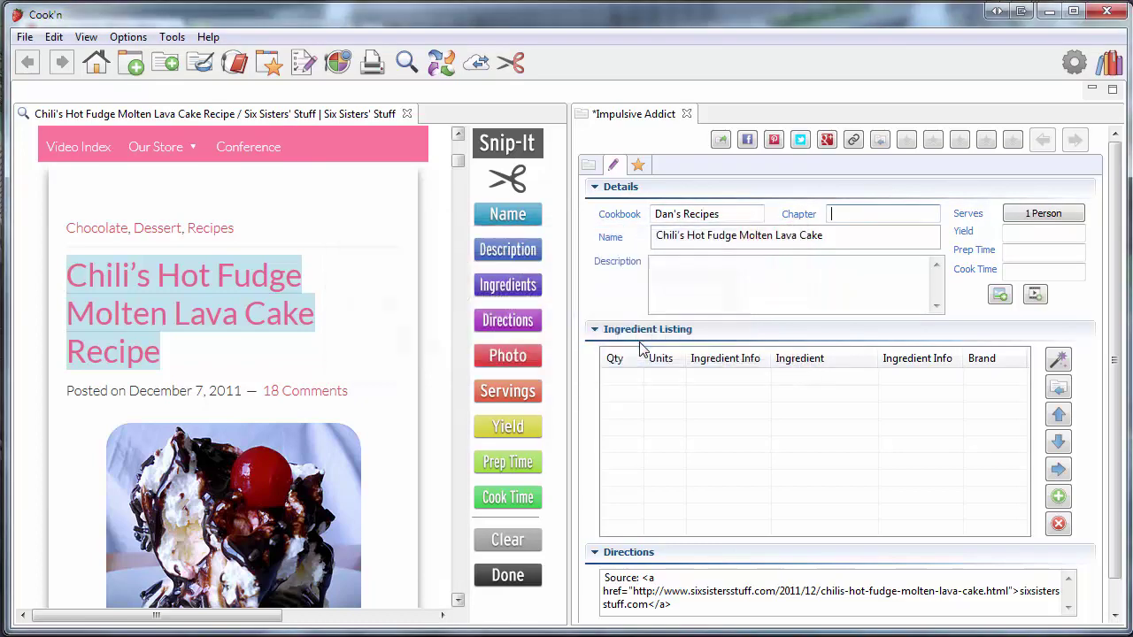
text(Desserts)
key(Tab)
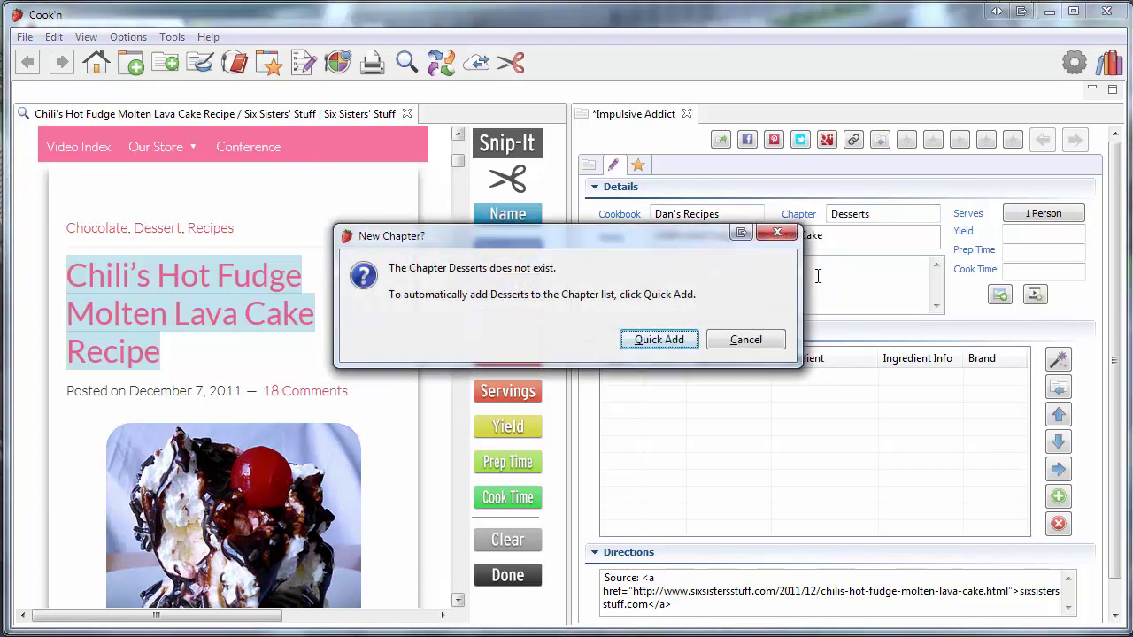
click(659, 340)
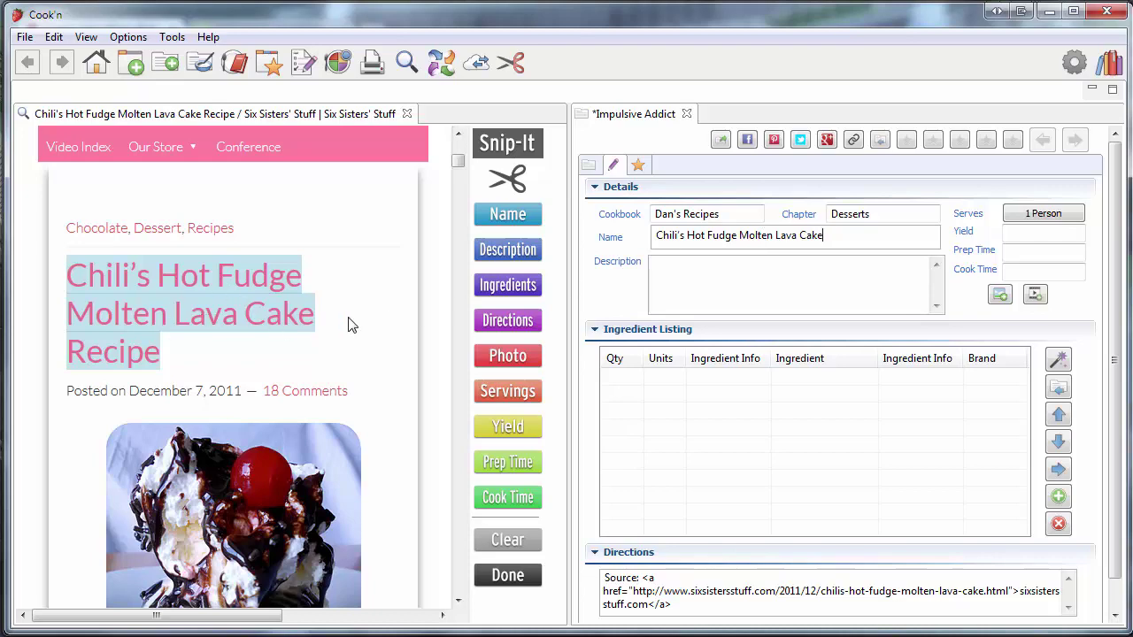
- Snip the molten lava cake photo from the web page as the recipe picture
scroll(348, 325, down, 5)
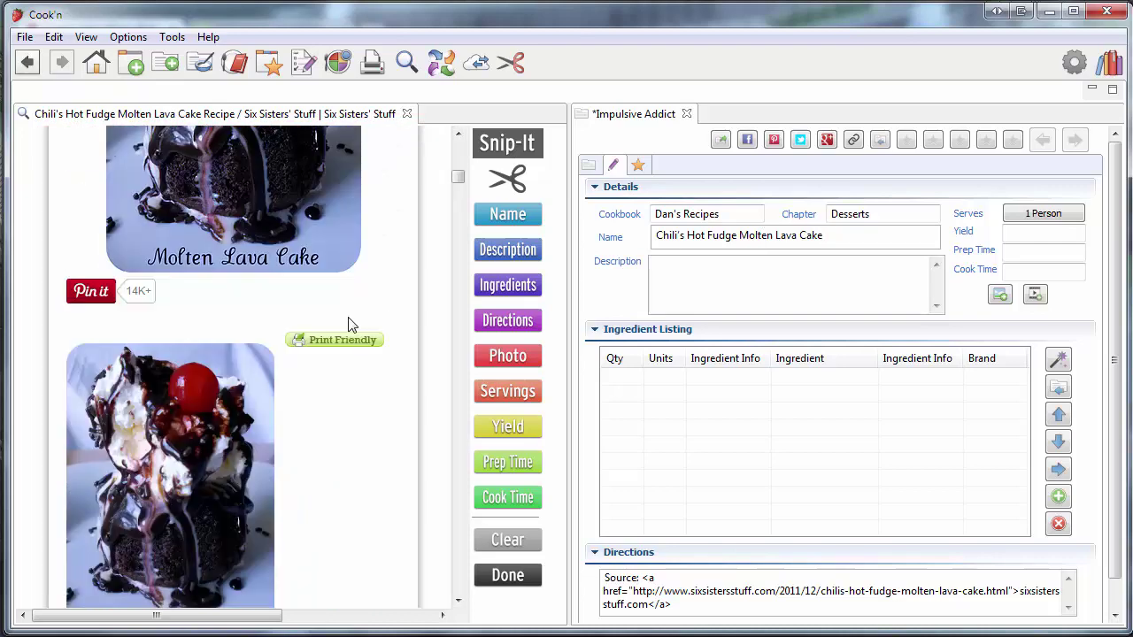
scroll(350, 325, up, 6)
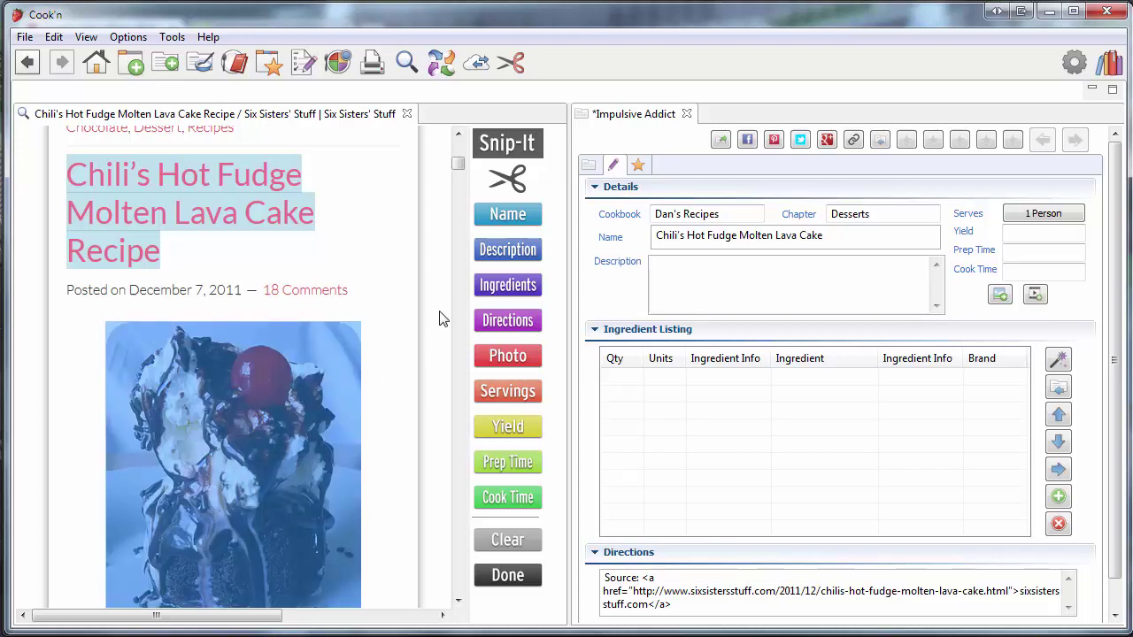
click(511, 356)
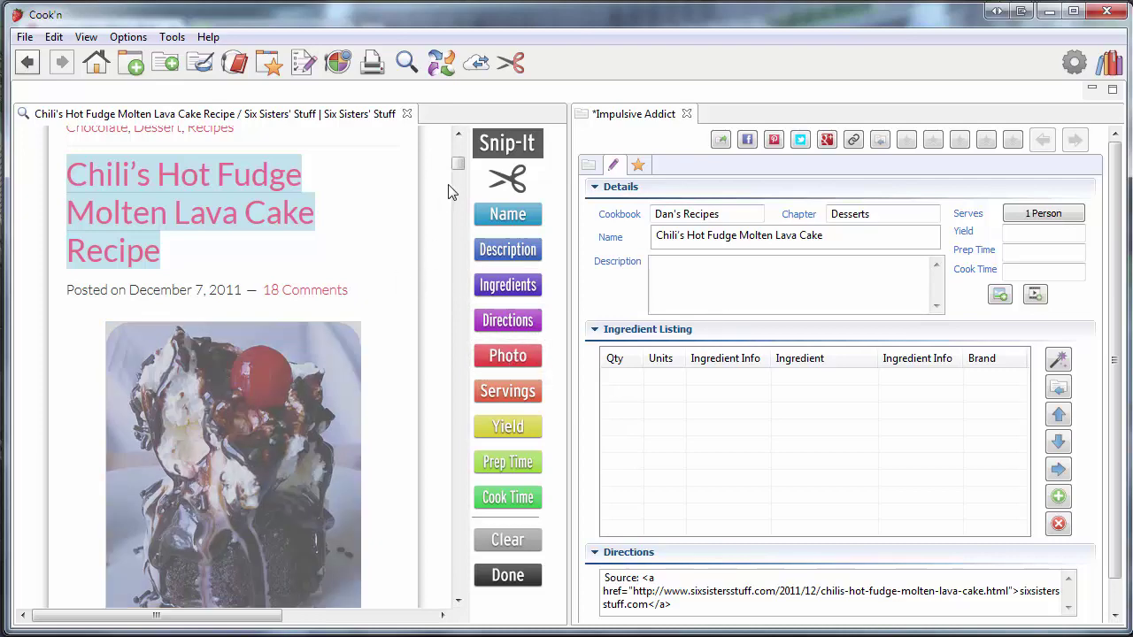
drag(458, 165, 461, 196)
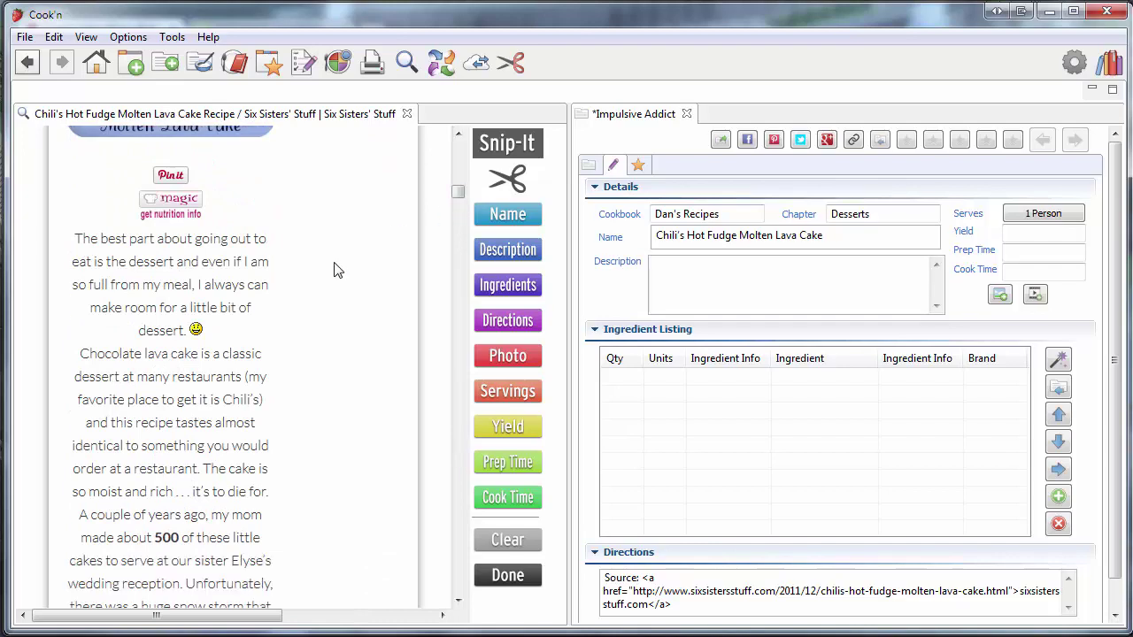
- Snip the blog's intro paragraphs about going out for dessert into the recipe Description
scroll(334, 269, down, 5)
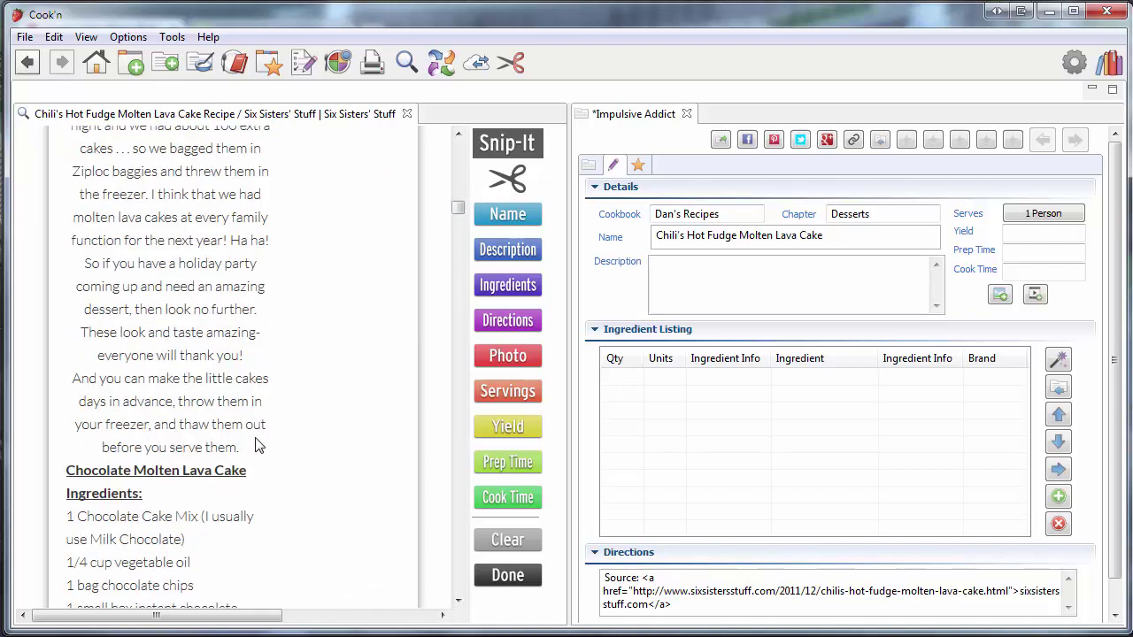
drag(259, 457, 73, 222)
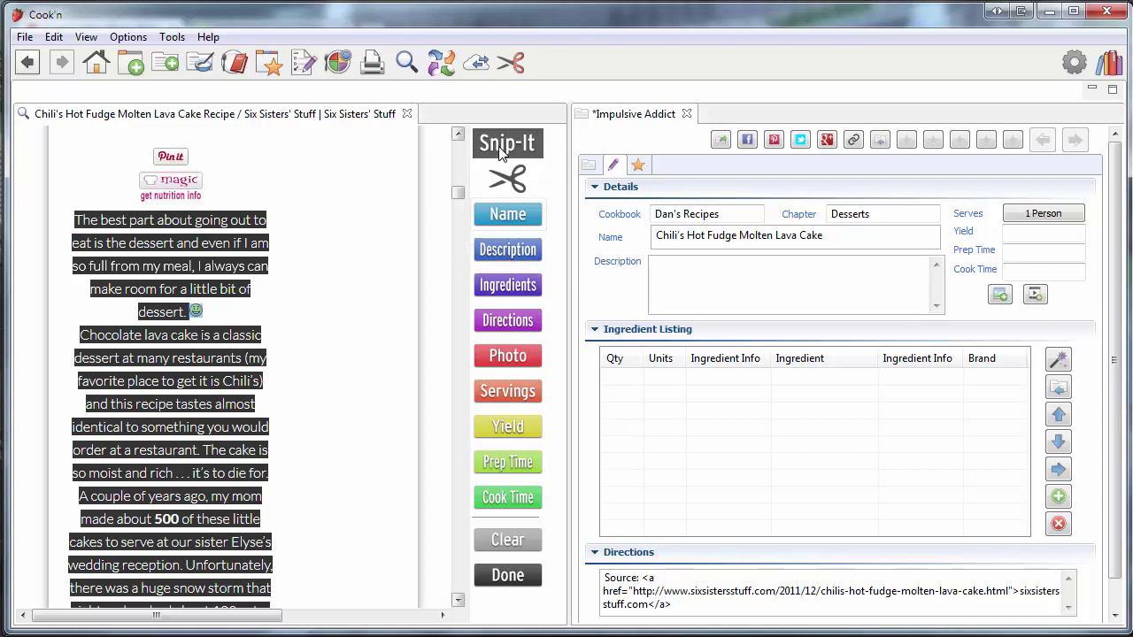
click(512, 252)
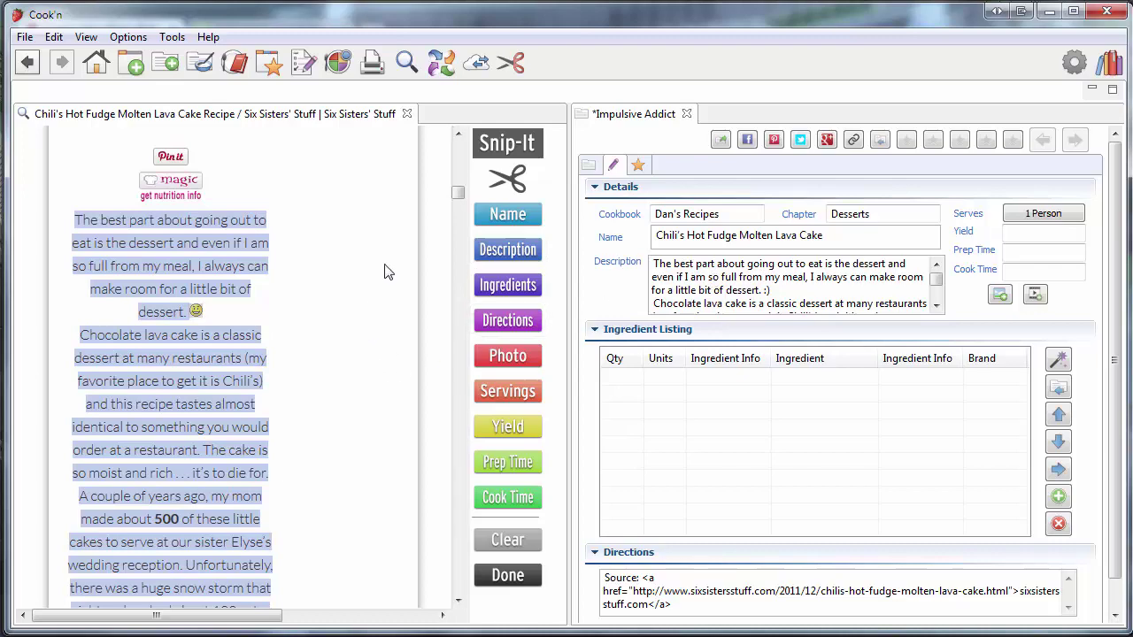
click(459, 215)
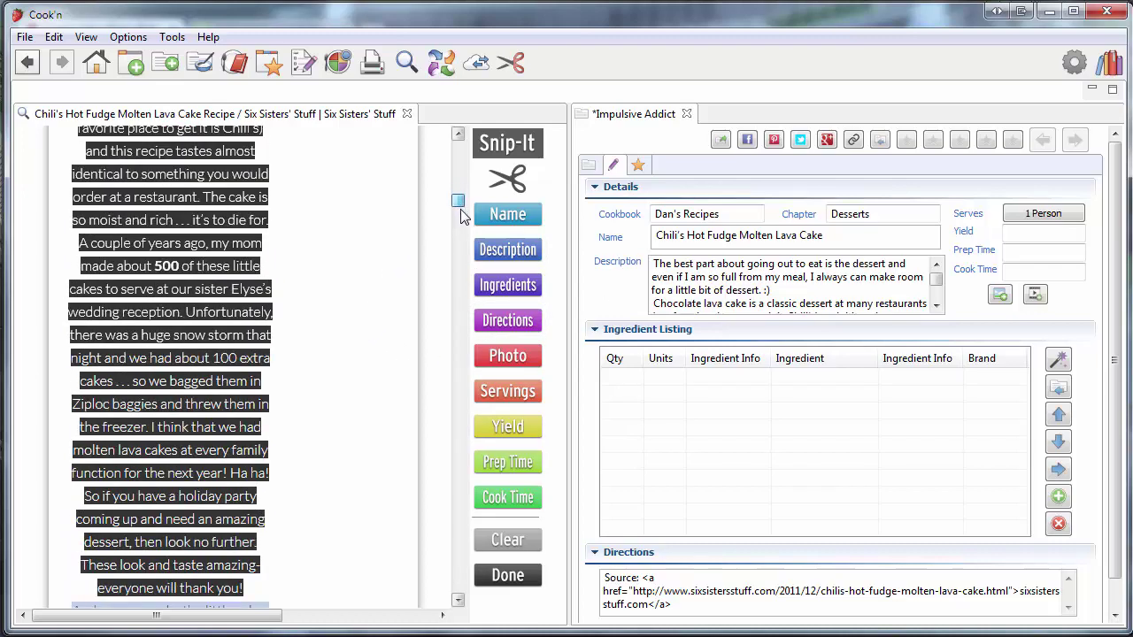
scroll(459, 215, down, 1)
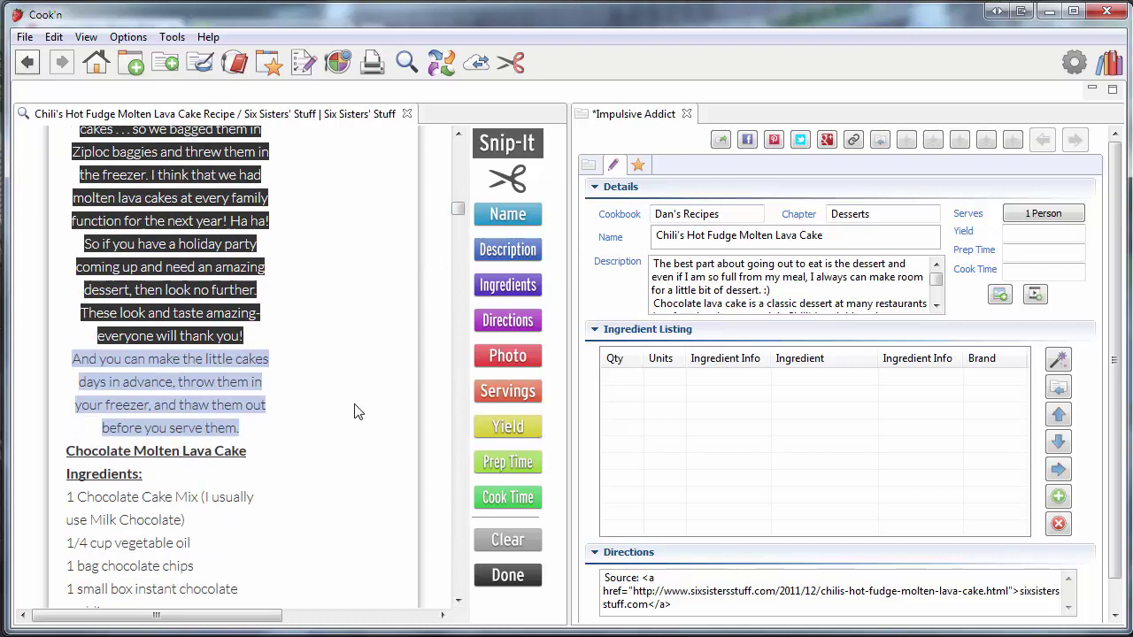
scroll(354, 412, down, 2)
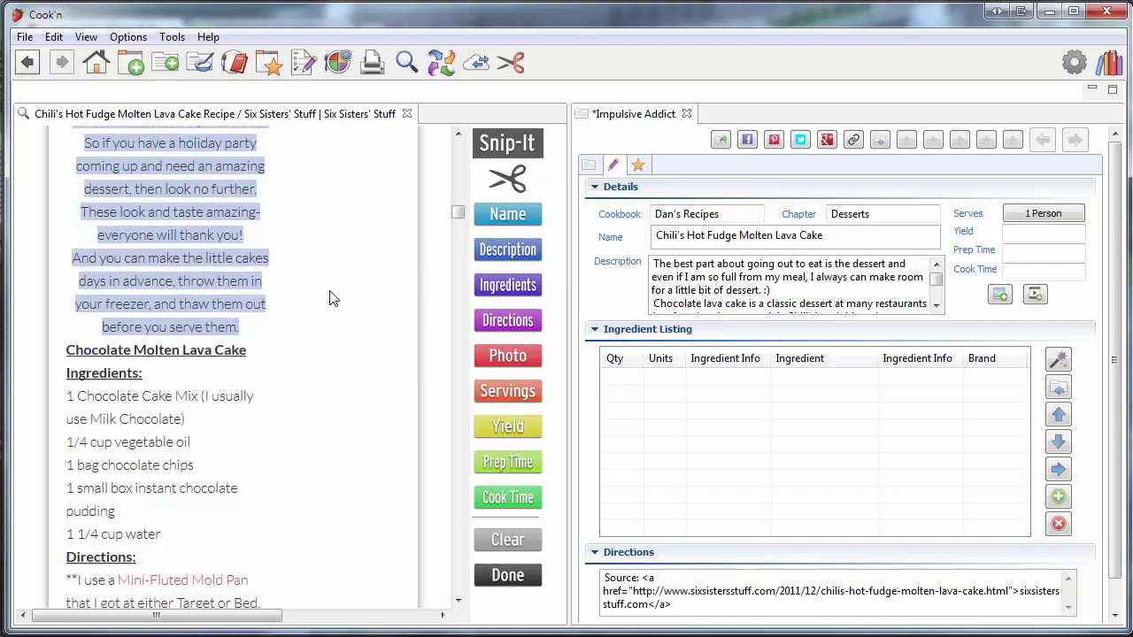
scroll(301, 282, down, 2)
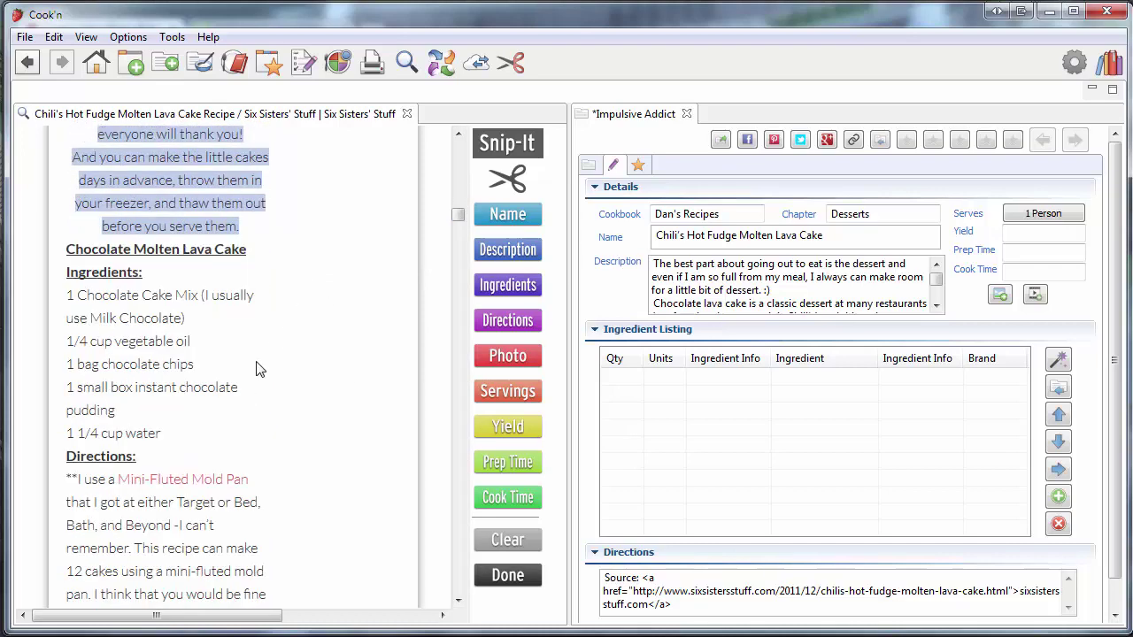
- Snip the five ingredient lines, cake mix through 1 1/4 cups water, into the Ingredient Listing
drag(164, 443, 62, 303)
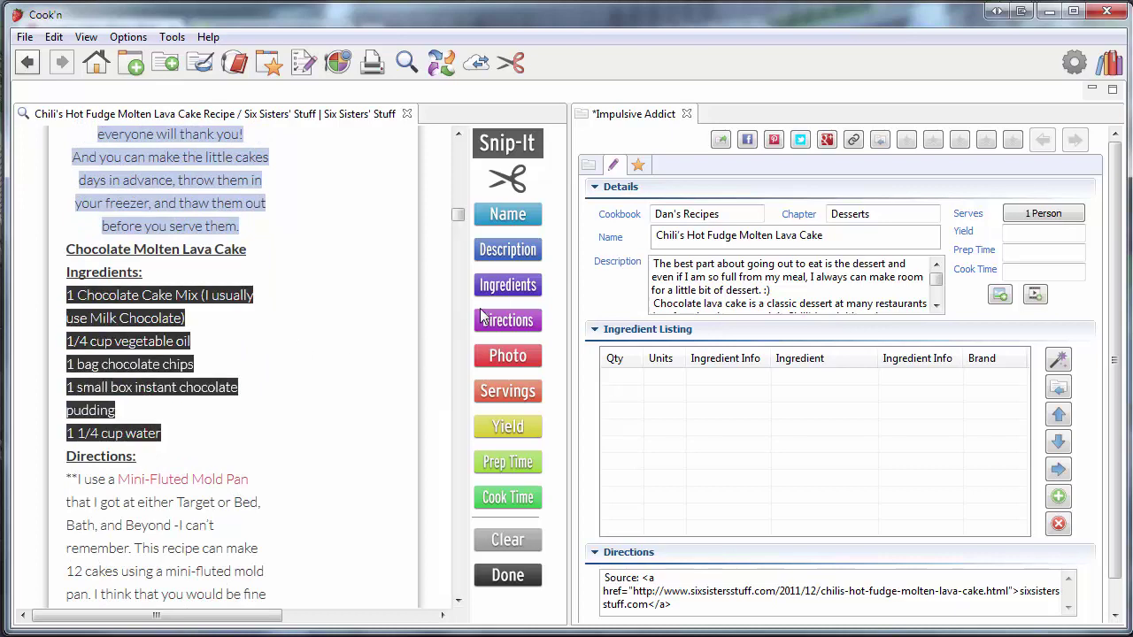
click(507, 285)
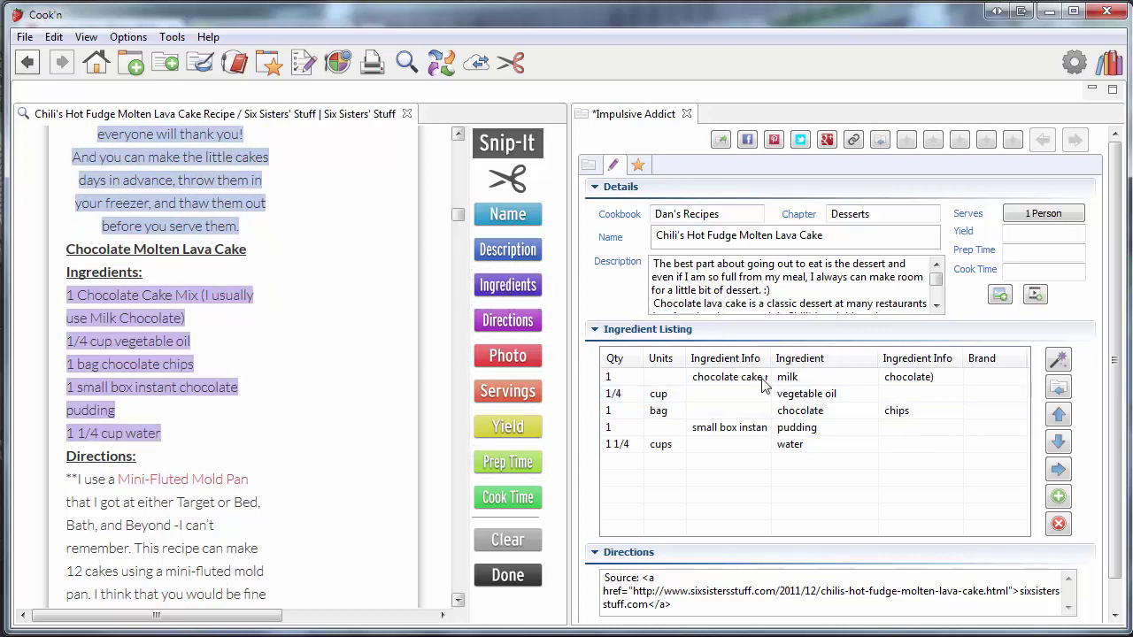
scroll(317, 538, down, 3)
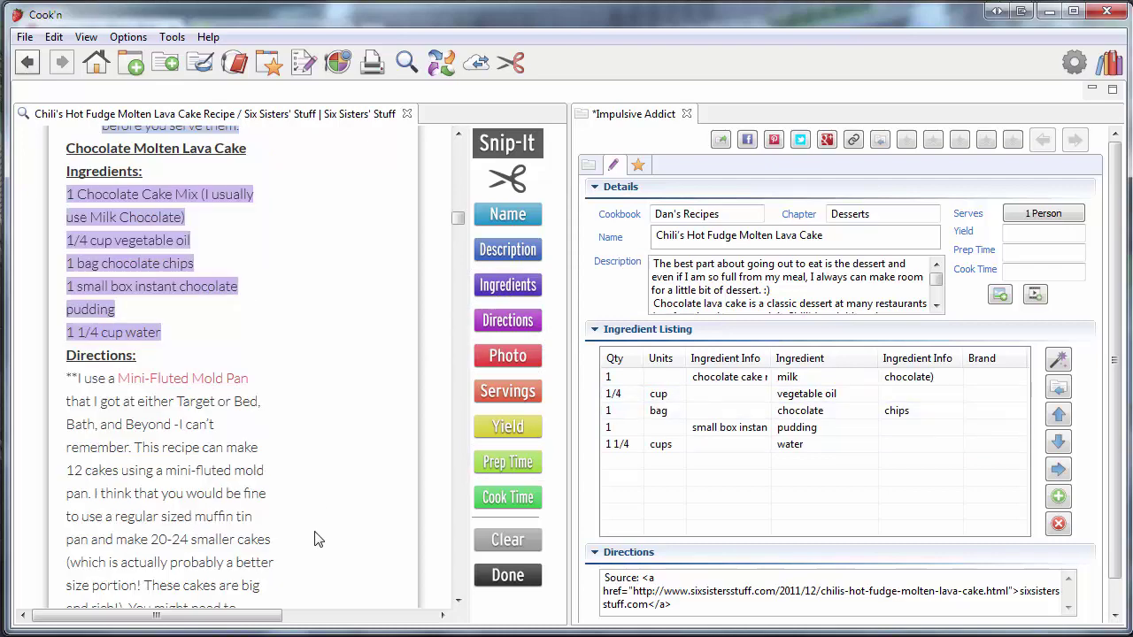
scroll(129, 301, down, 10)
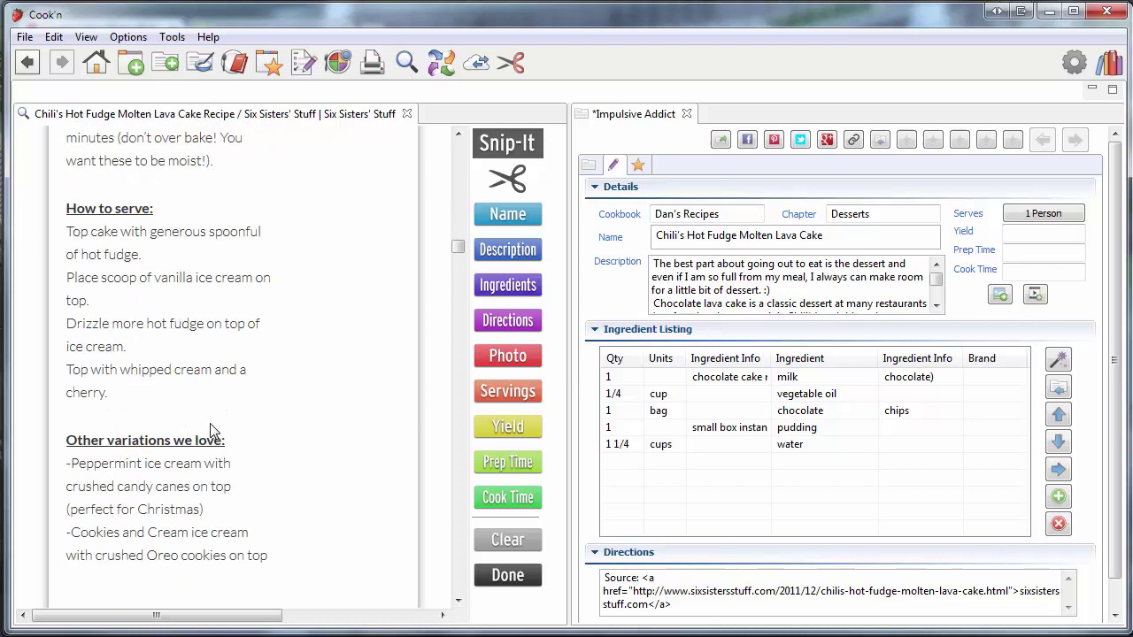
scroll(213, 426, down, 2)
- Snip the method text, starting with the Mini-Fluted Mold Pan note, into Directions
drag(268, 452, 64, 327)
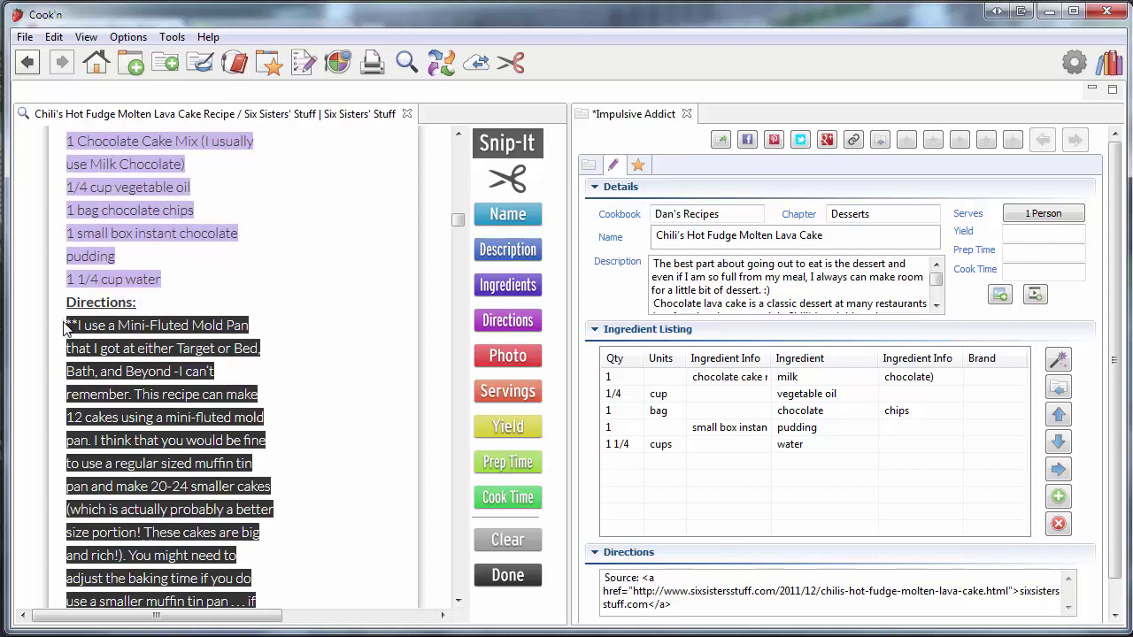
click(496, 326)
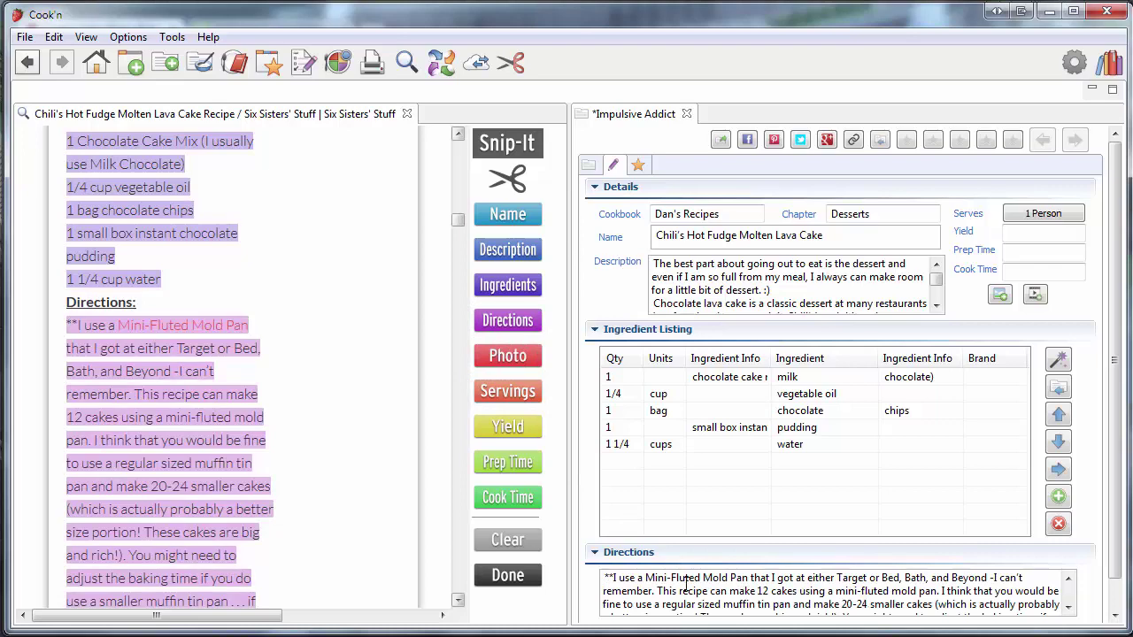
click(597, 335)
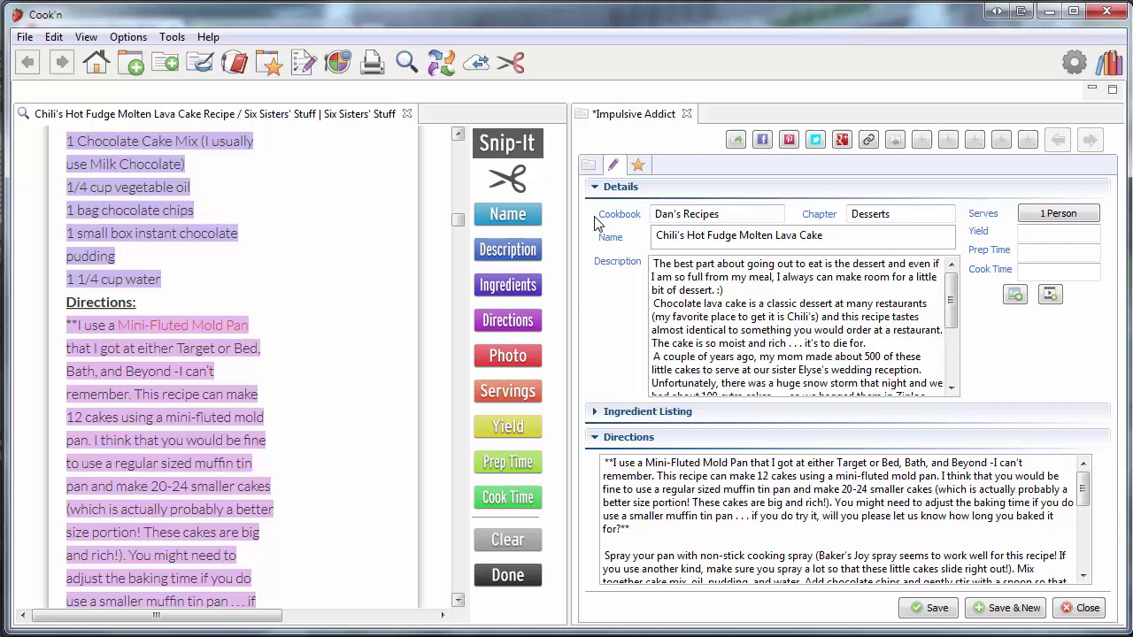
click(599, 187)
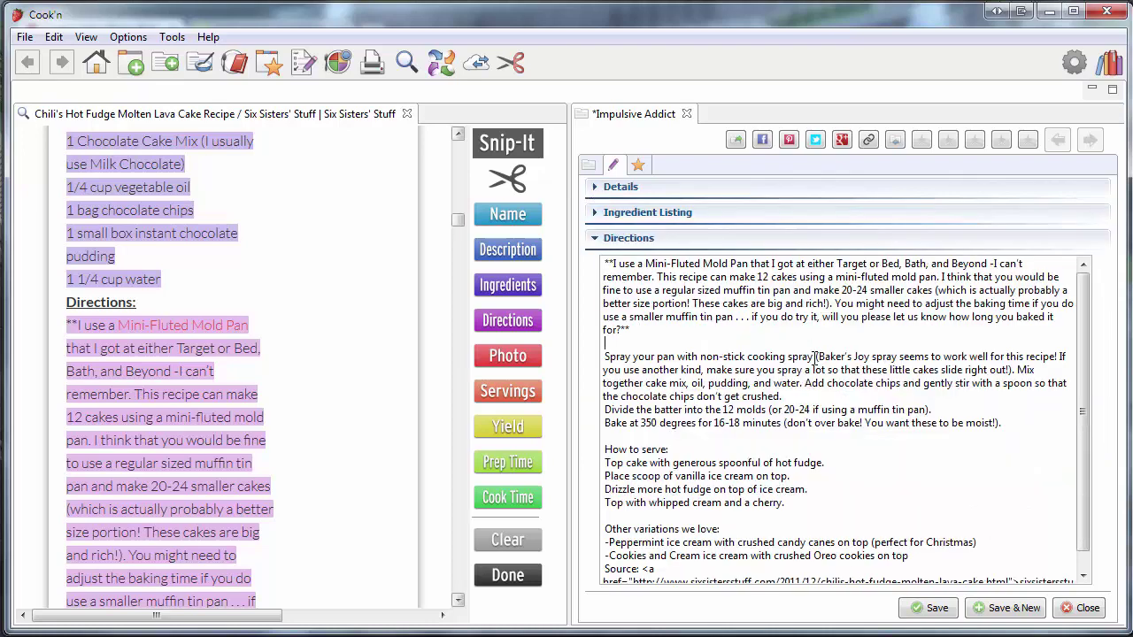
scroll(726, 482, down, 1)
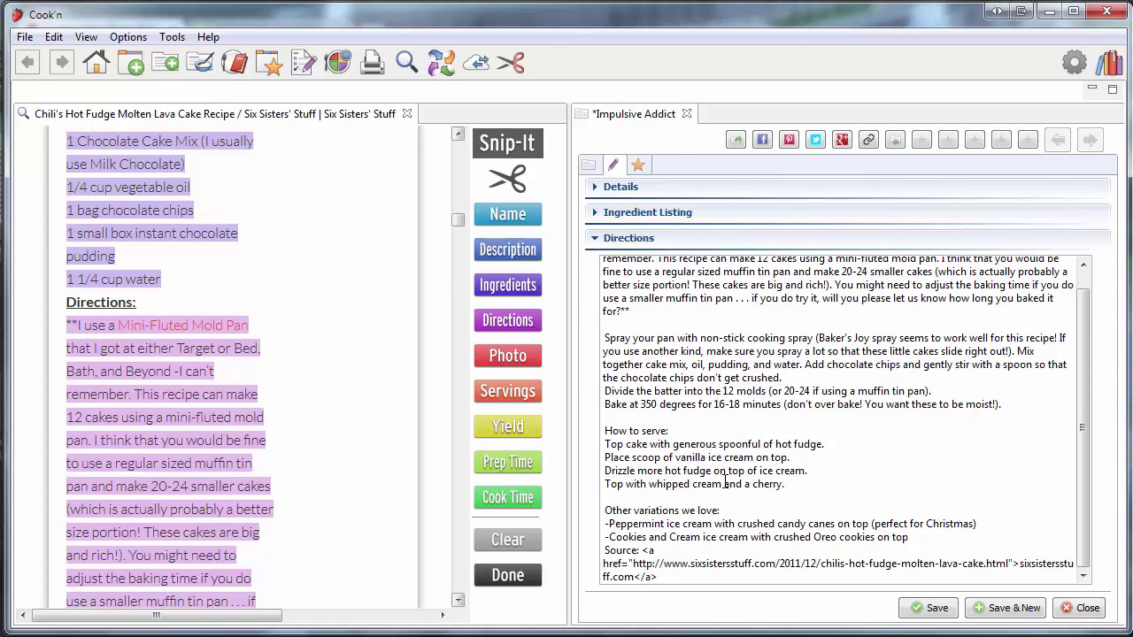
scroll(726, 482, up, 1)
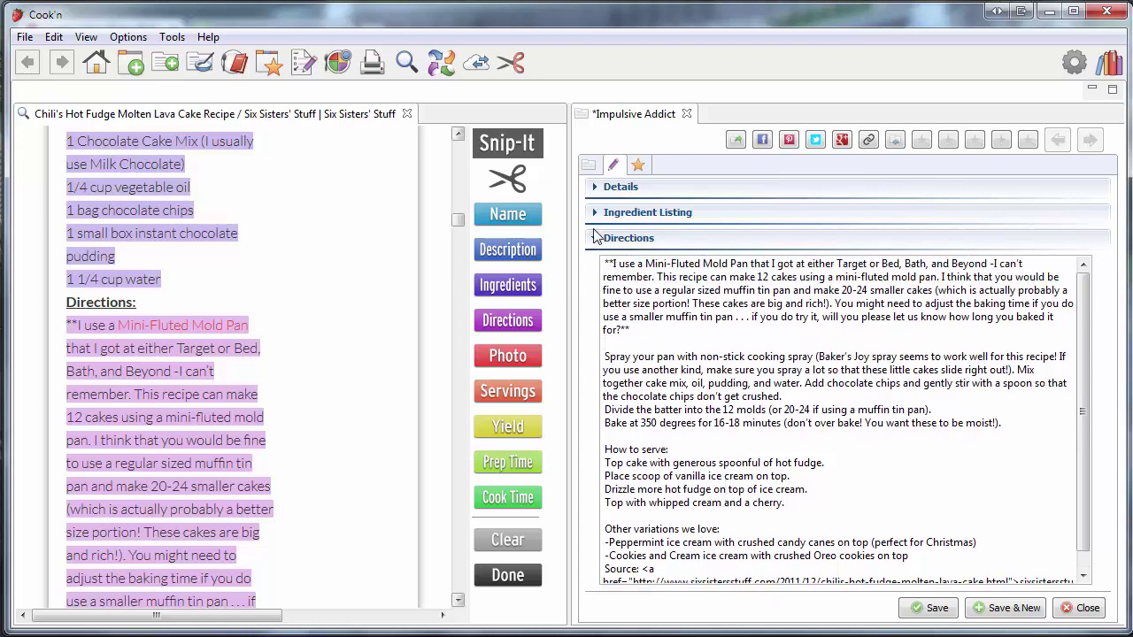
click(594, 212)
click(595, 187)
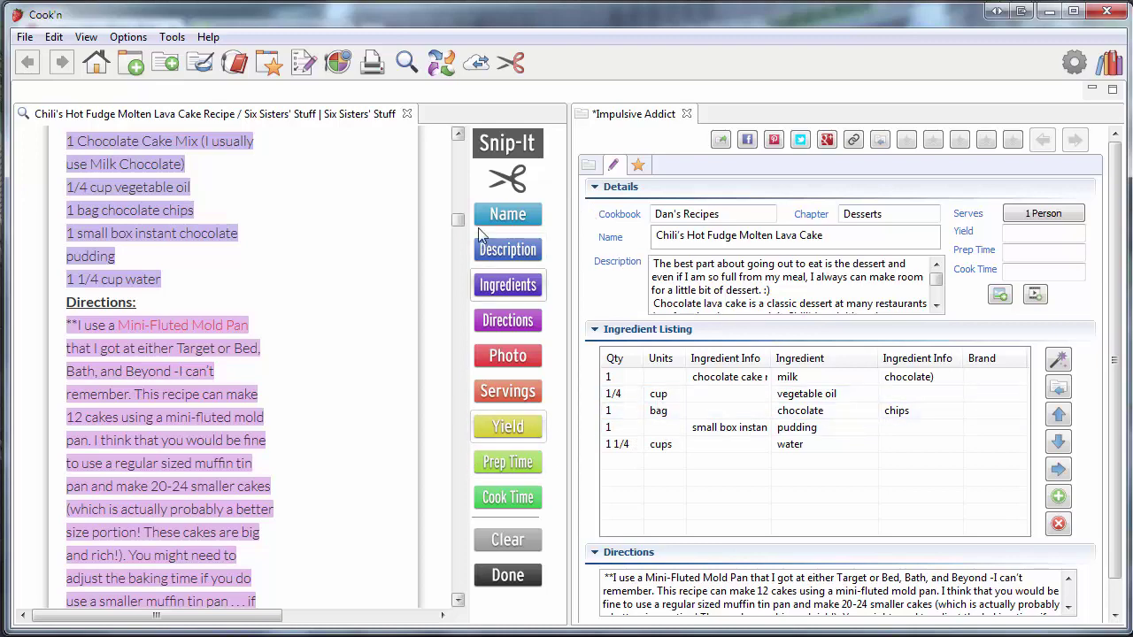
drag(458, 220, 459, 250)
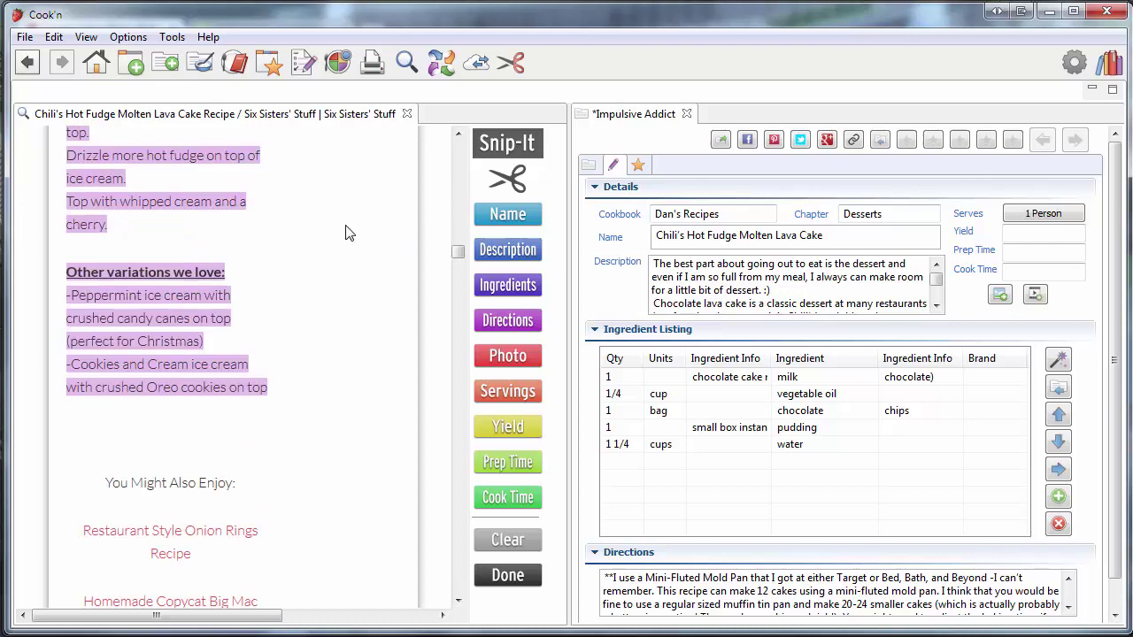
scroll(348, 232, up, 3)
scroll(326, 257, up, 12)
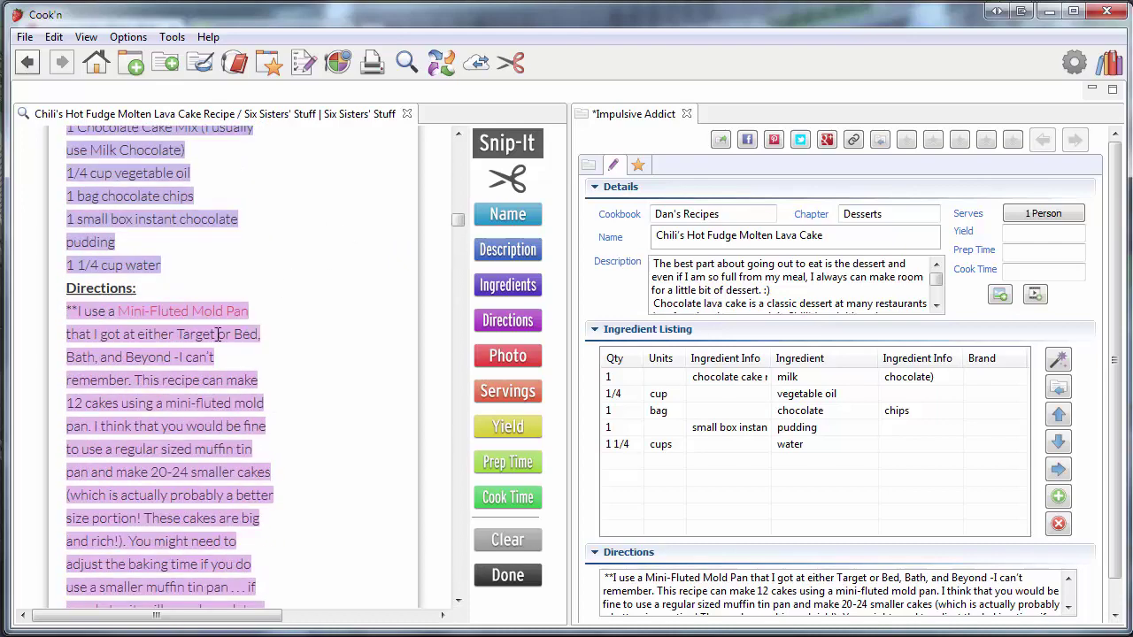
scroll(309, 309, up, 3)
scroll(259, 346, up, 2)
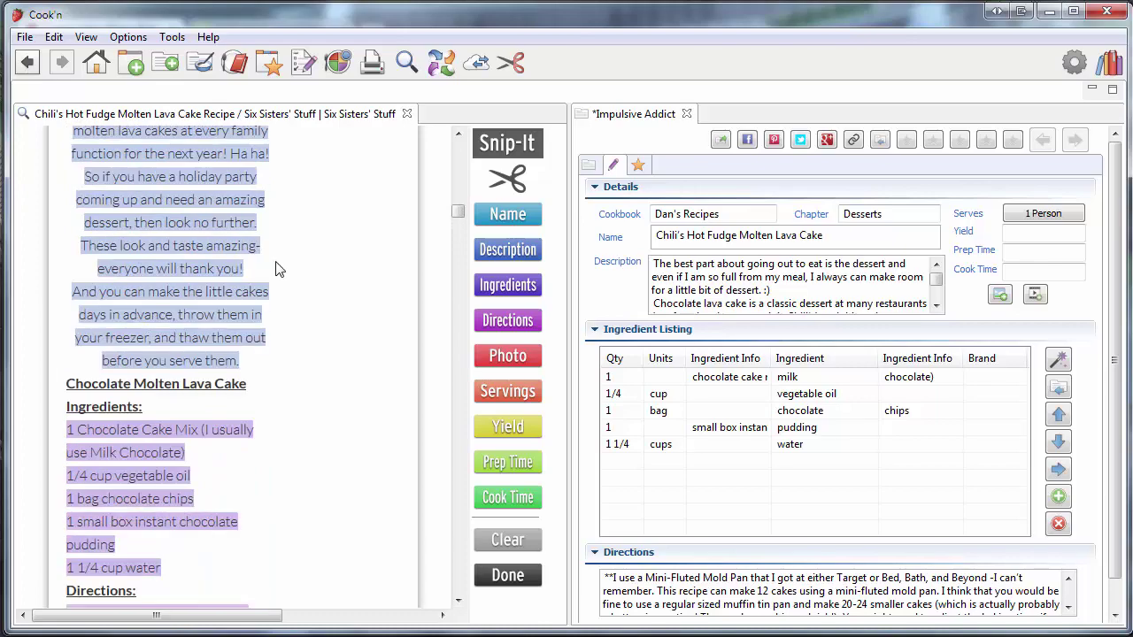
scroll(355, 366, up, 15)
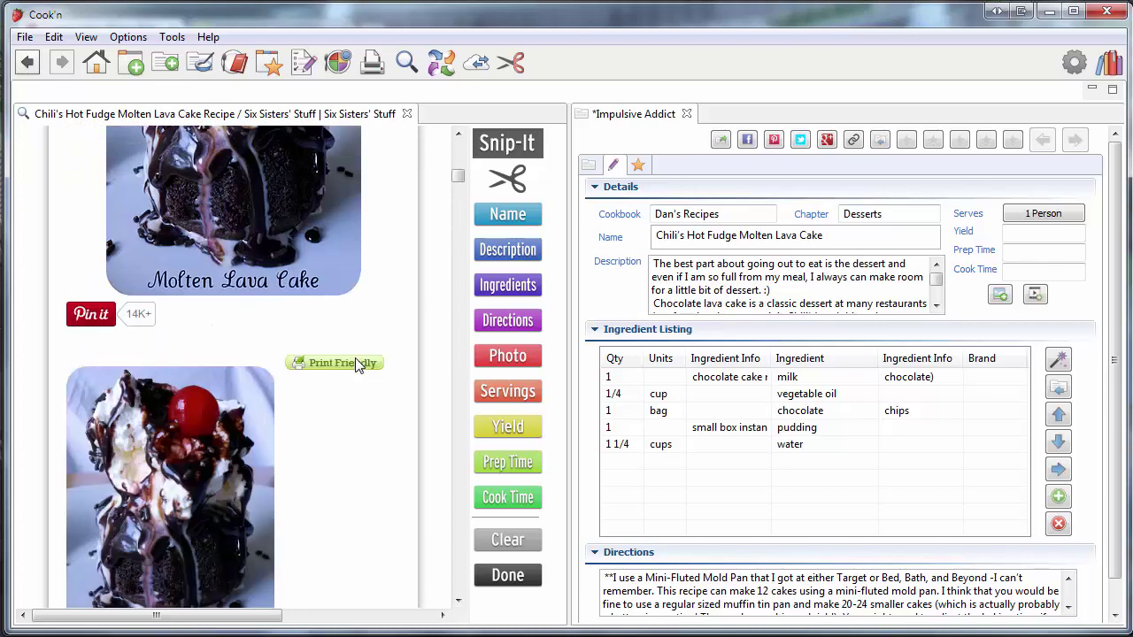
scroll(355, 365, down, 4)
scroll(263, 299, down, 15)
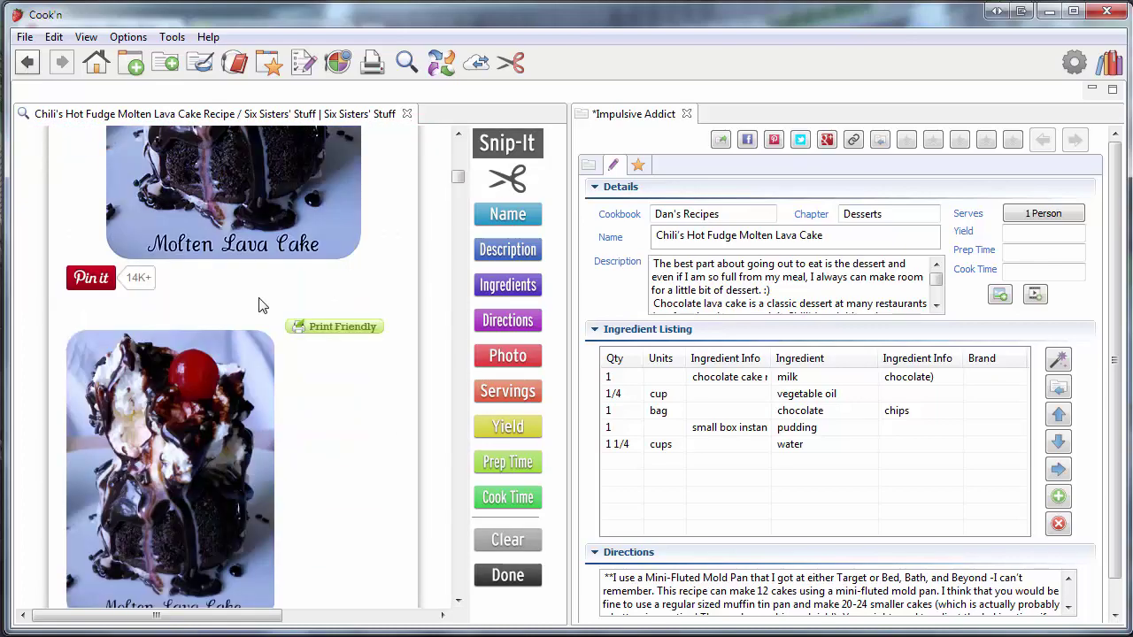
scroll(270, 298, down, 5)
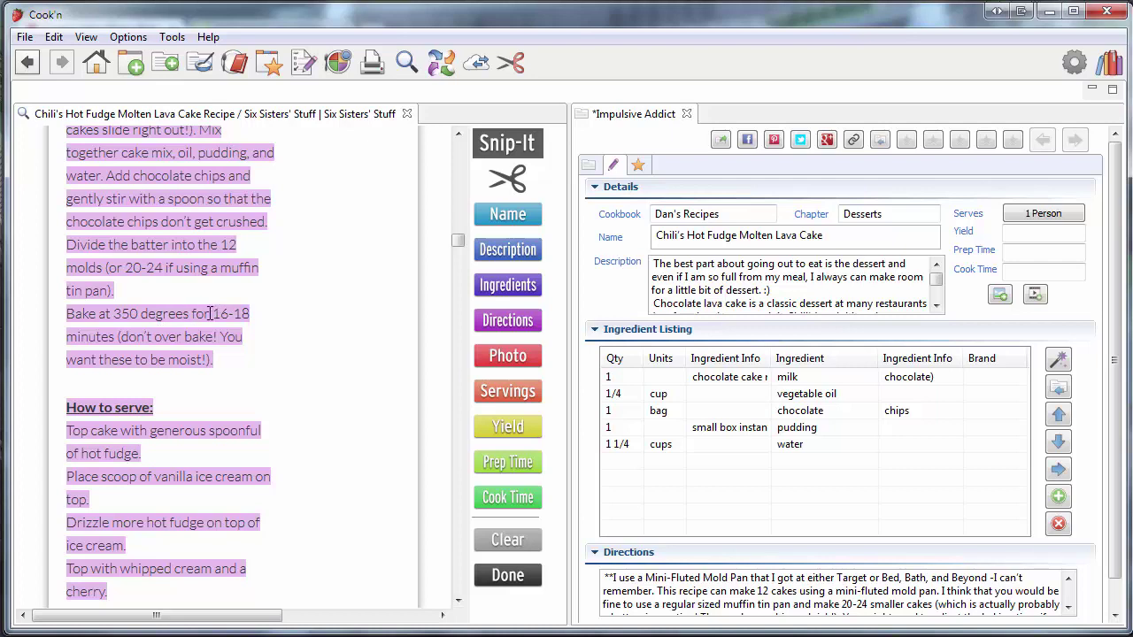
- Fill Cook Time with '16-18 minutes' and Servings with '12' from the web recipe text
drag(220, 318, 121, 338)
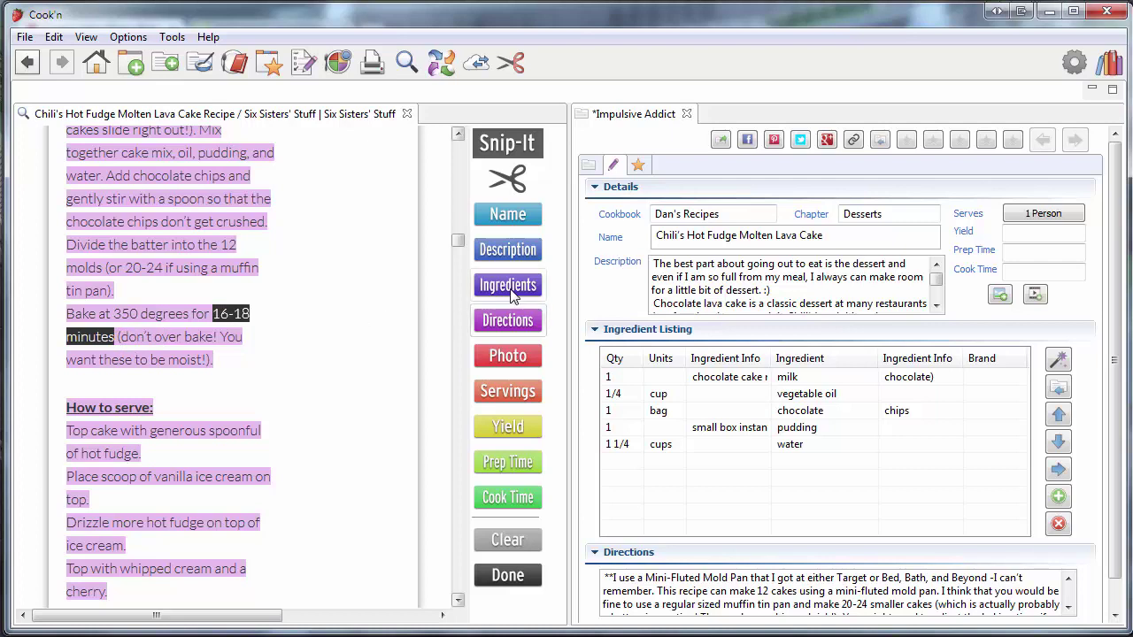
click(513, 500)
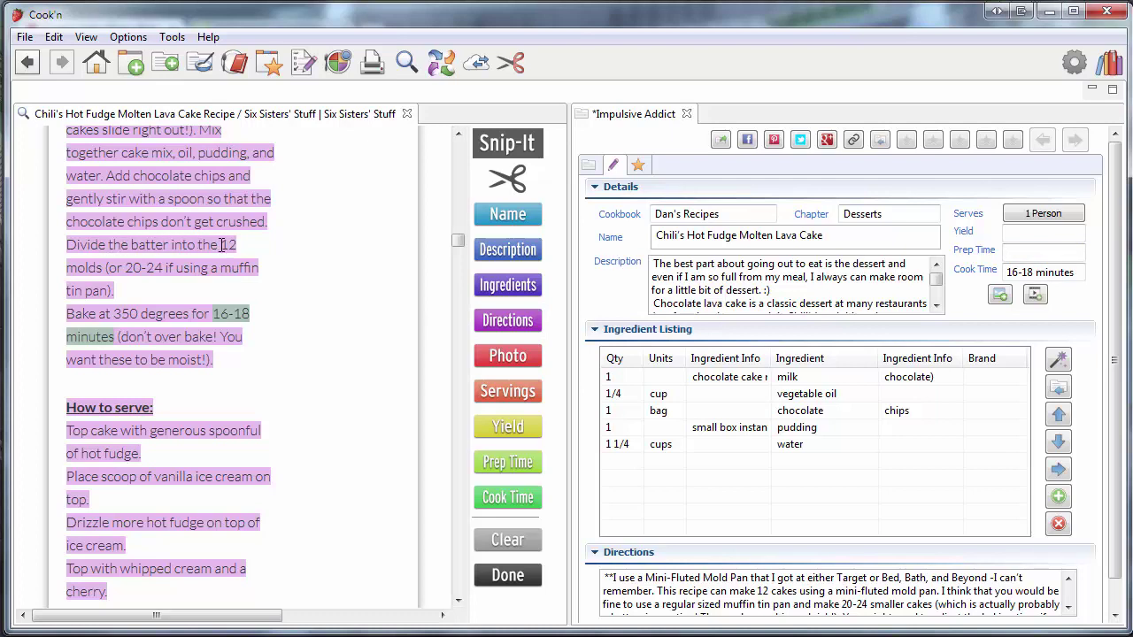
drag(220, 245, 236, 248)
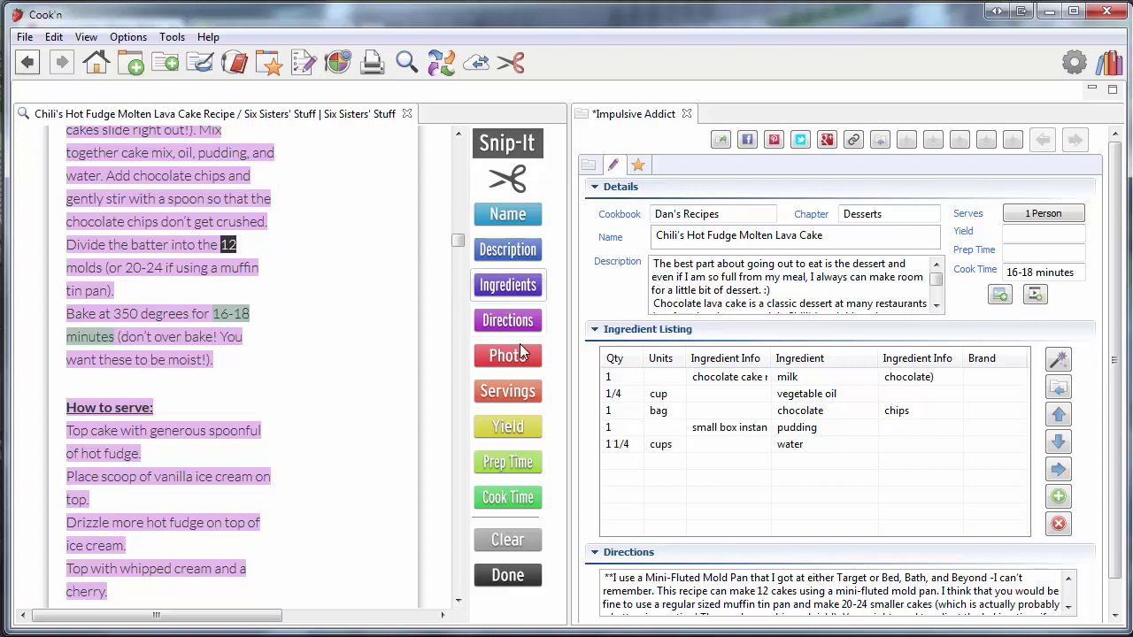
click(518, 392)
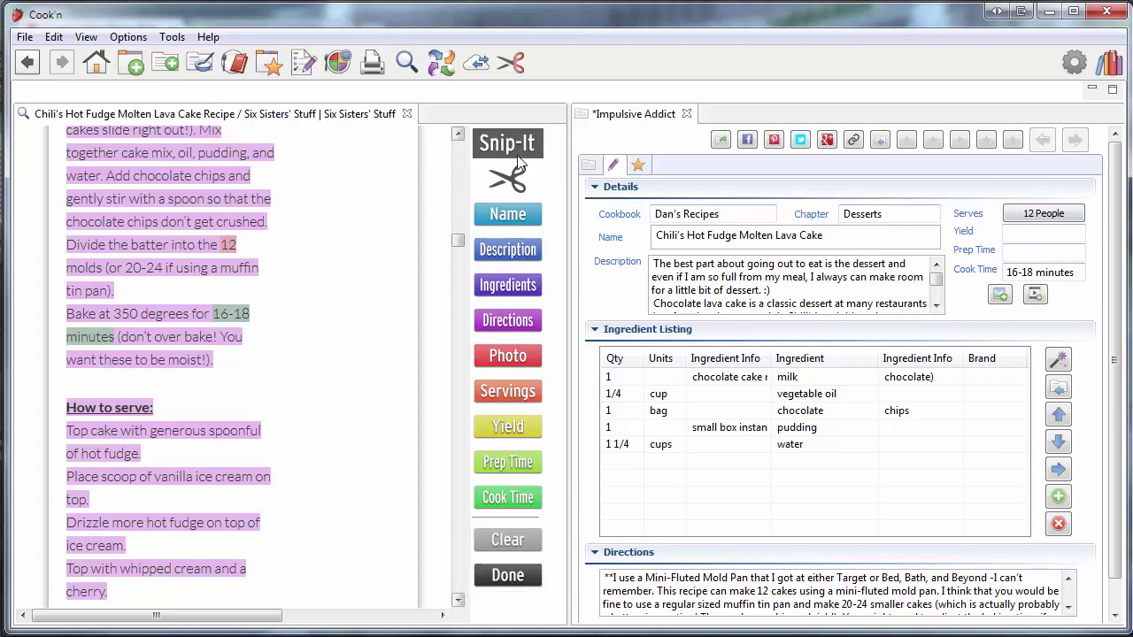
- Finish snipping and review the formatted Chili's Hot Fudge Molten Lava Cake recipe card
click(508, 576)
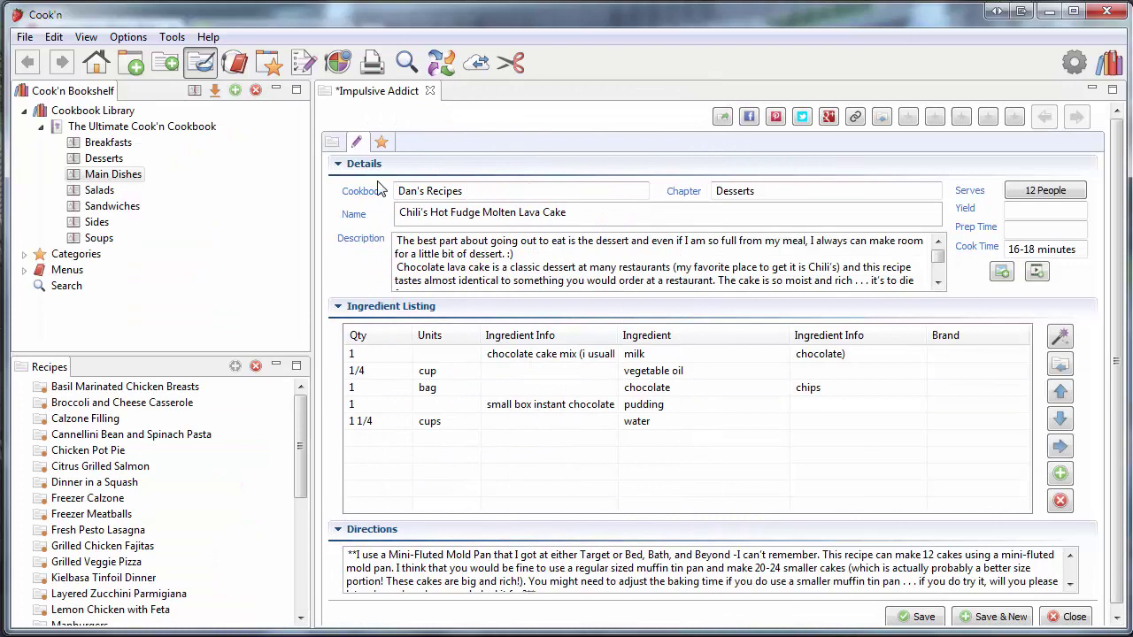
click(333, 143)
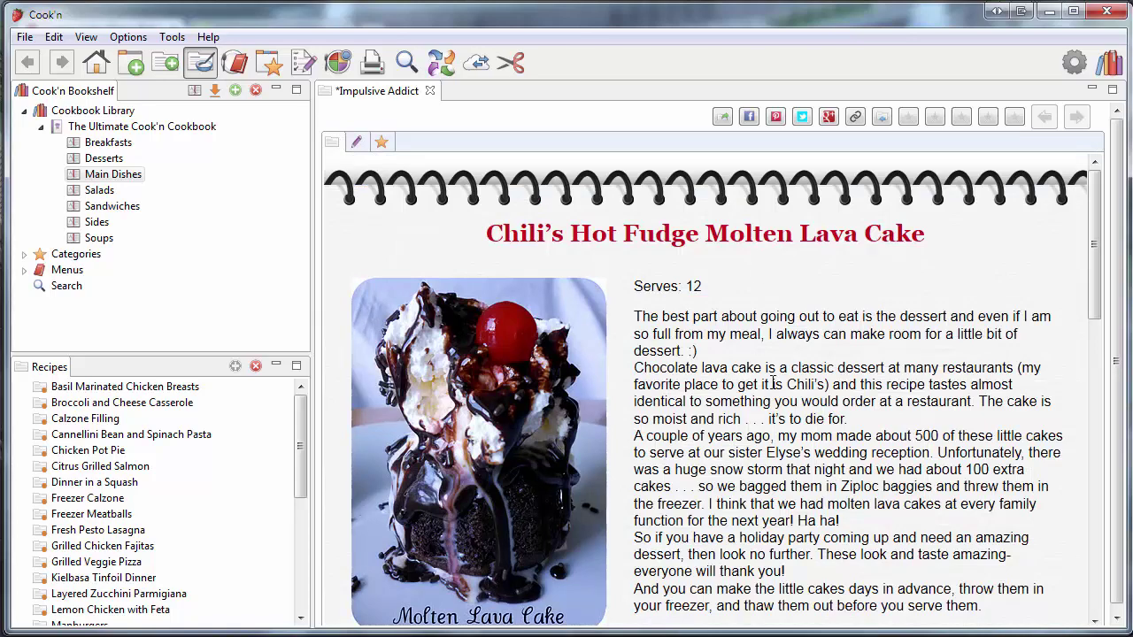
scroll(774, 383, down, 3)
scroll(774, 383, up, 3)
scroll(743, 320, down, 3)
scroll(746, 328, down, 2)
scroll(746, 284, up, 2)
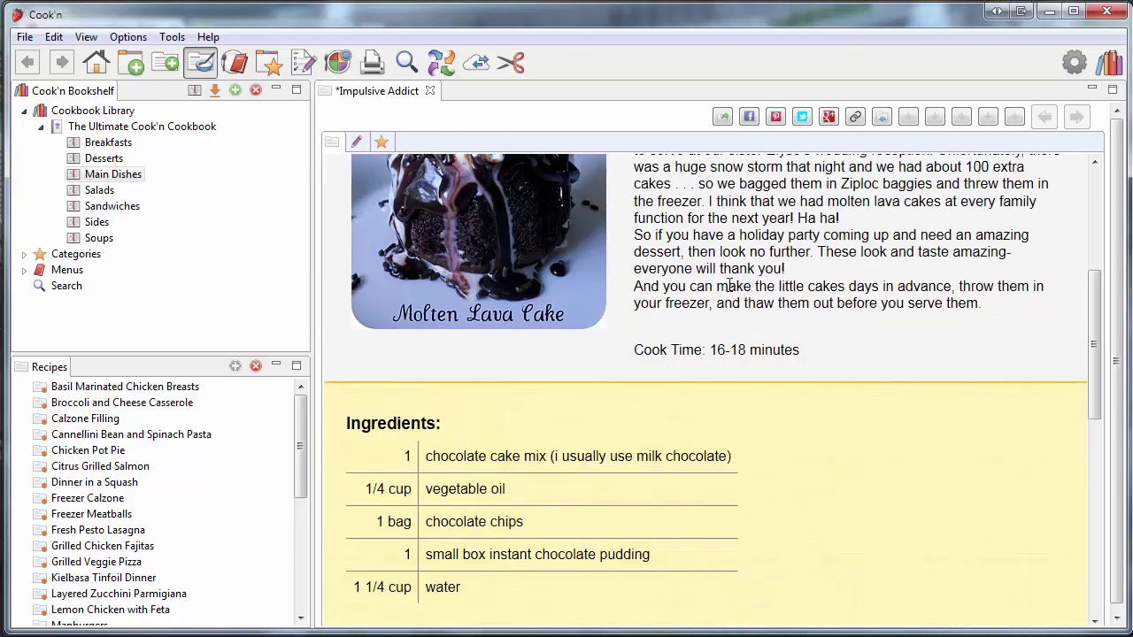
scroll(740, 287, down, 3)
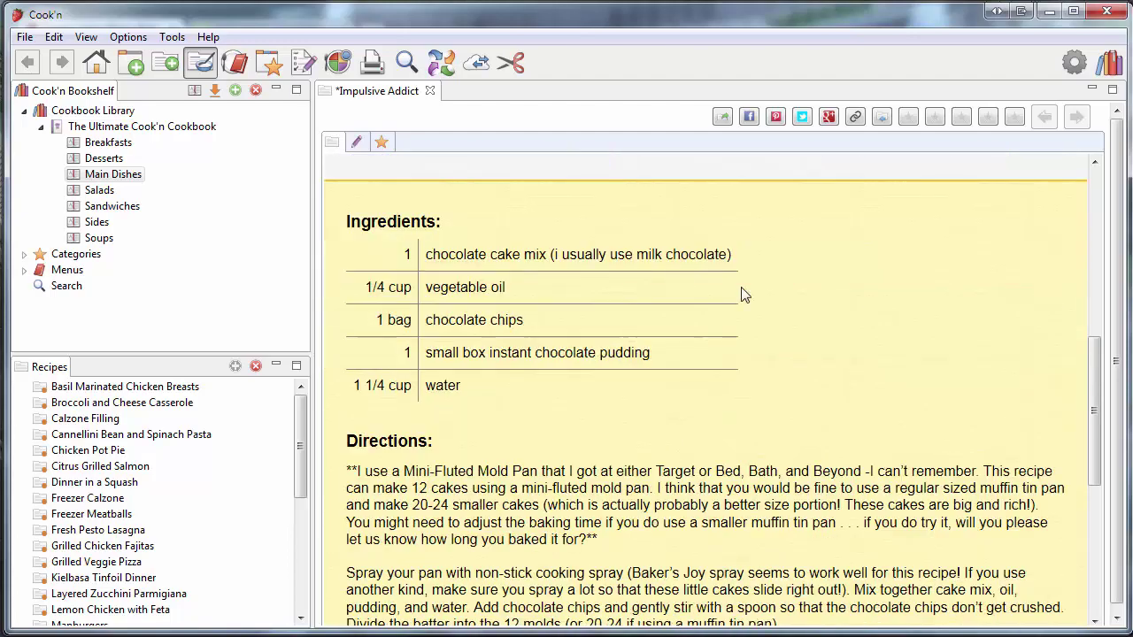
scroll(642, 297, down, 5)
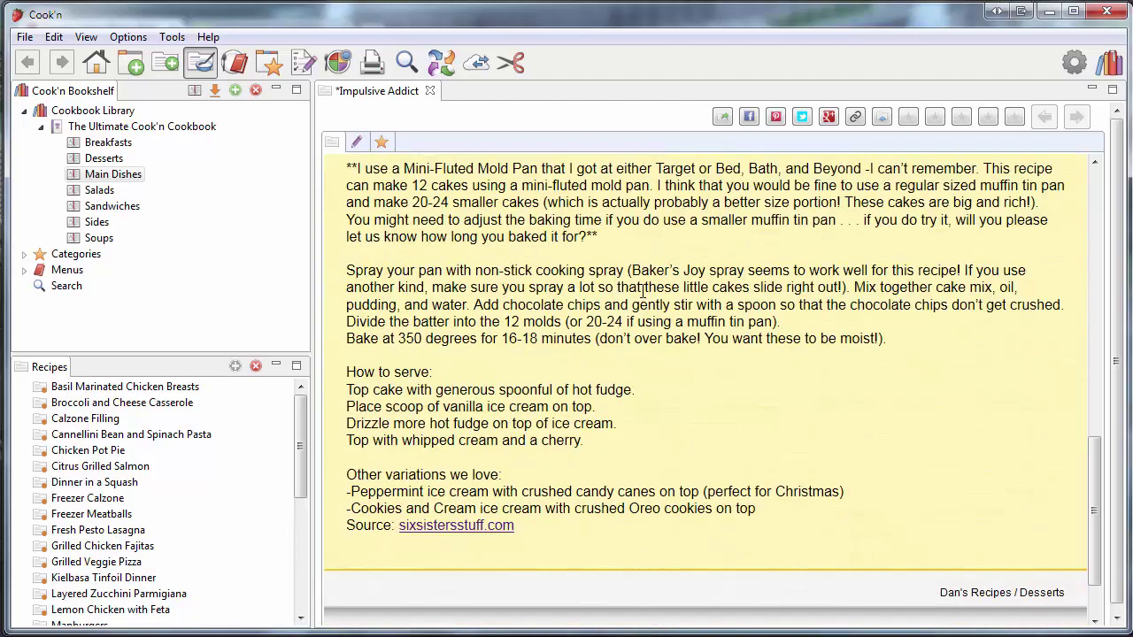
scroll(640, 297, up, 9)
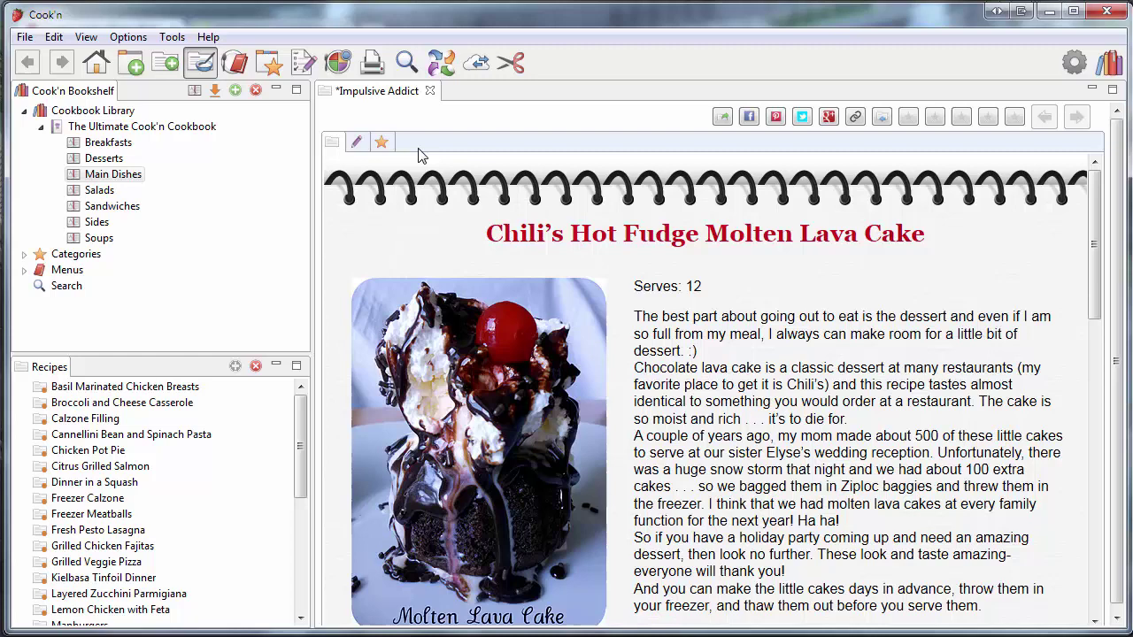
- Save the lava cake recipe, then reopen it from Dan's Recipes > Desserts as a card
click(356, 143)
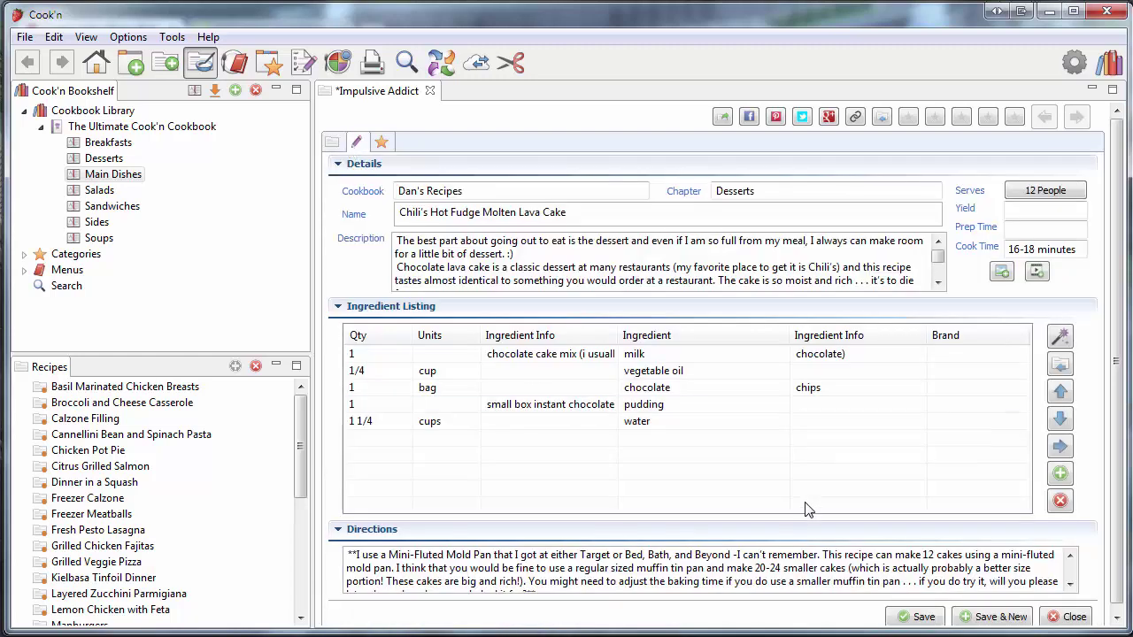
click(917, 619)
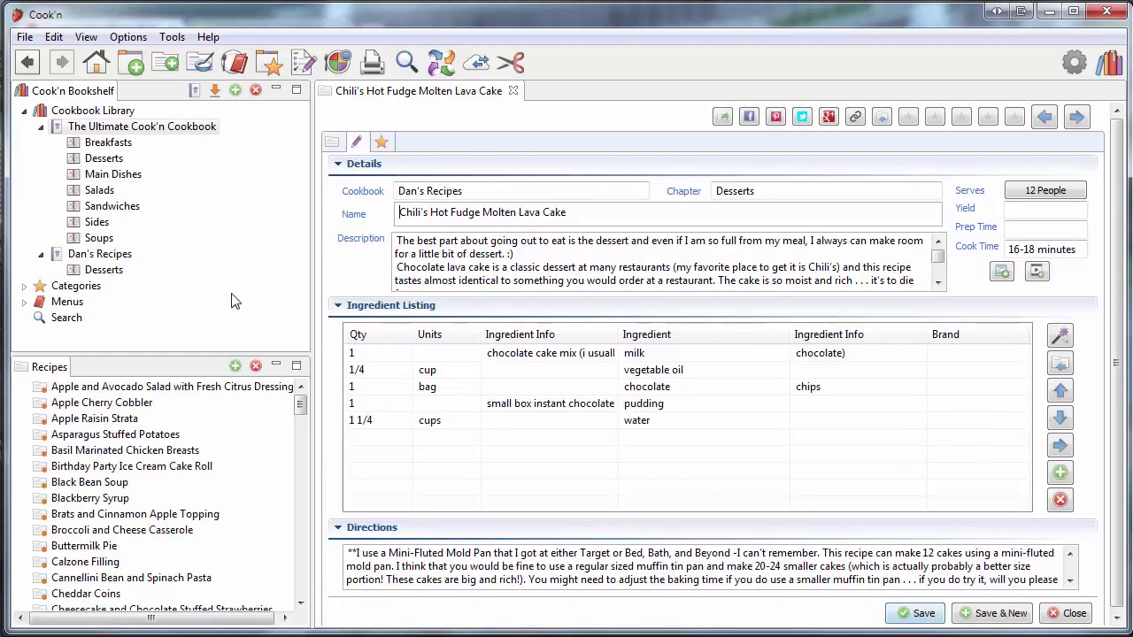
click(104, 271)
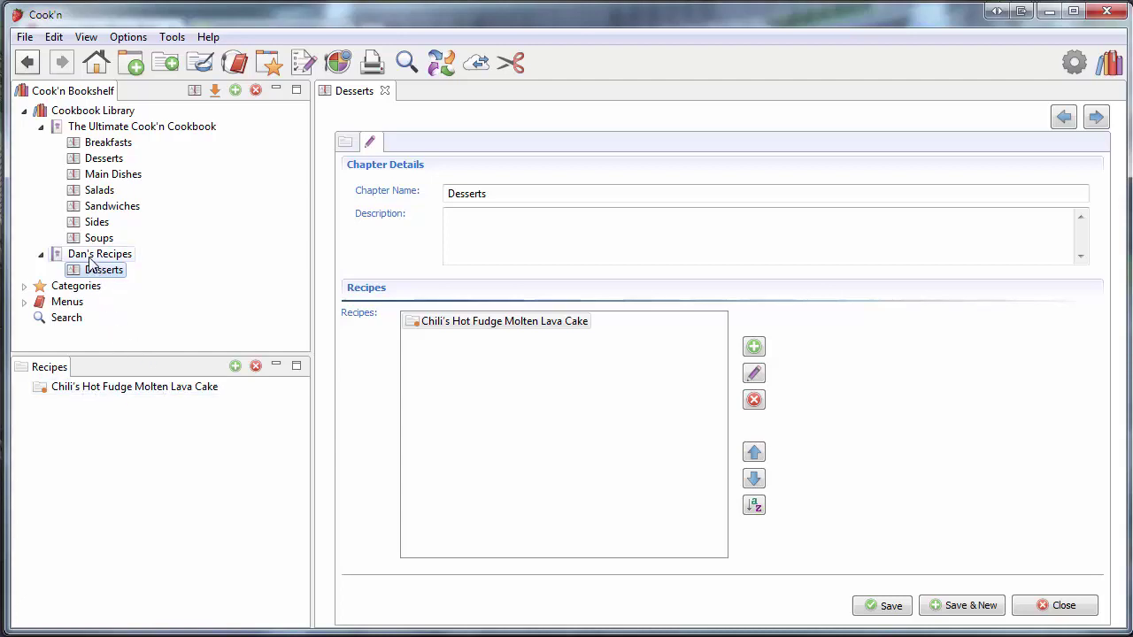
double_click(132, 389)
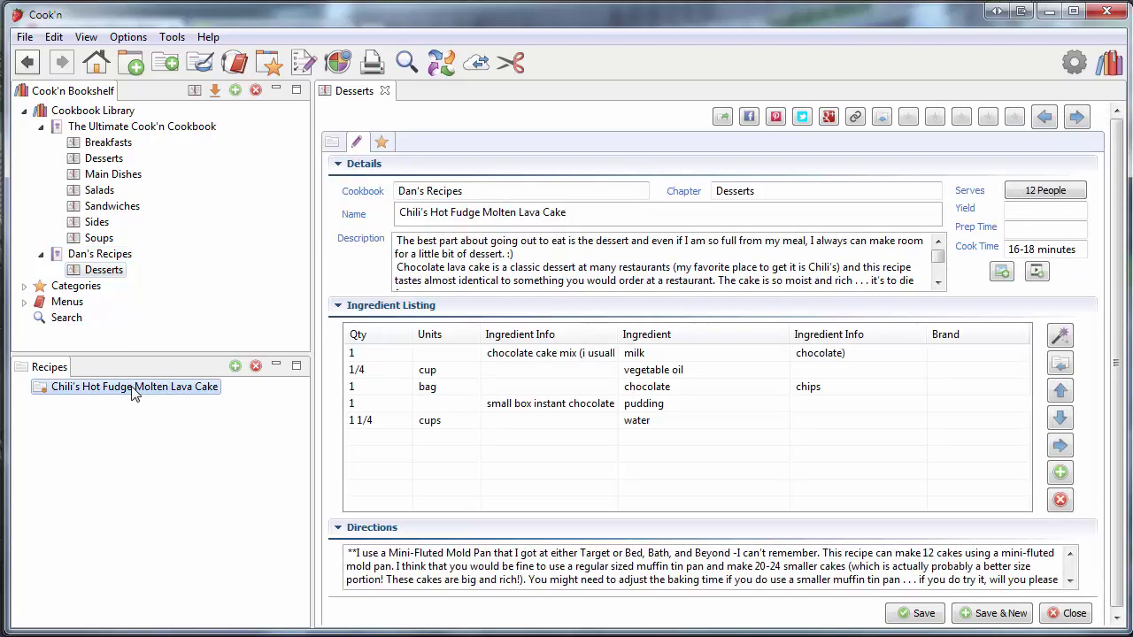
click(332, 144)
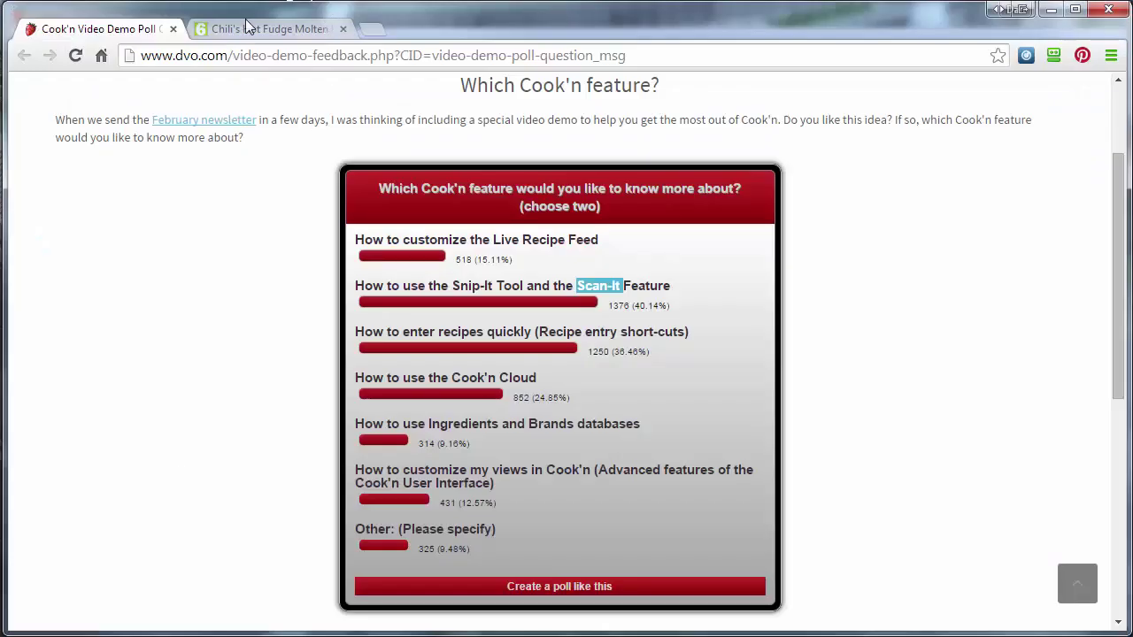
- Select the Six Sisters' Stuff lava cake page's URL in Chrome's address bar
click(256, 34)
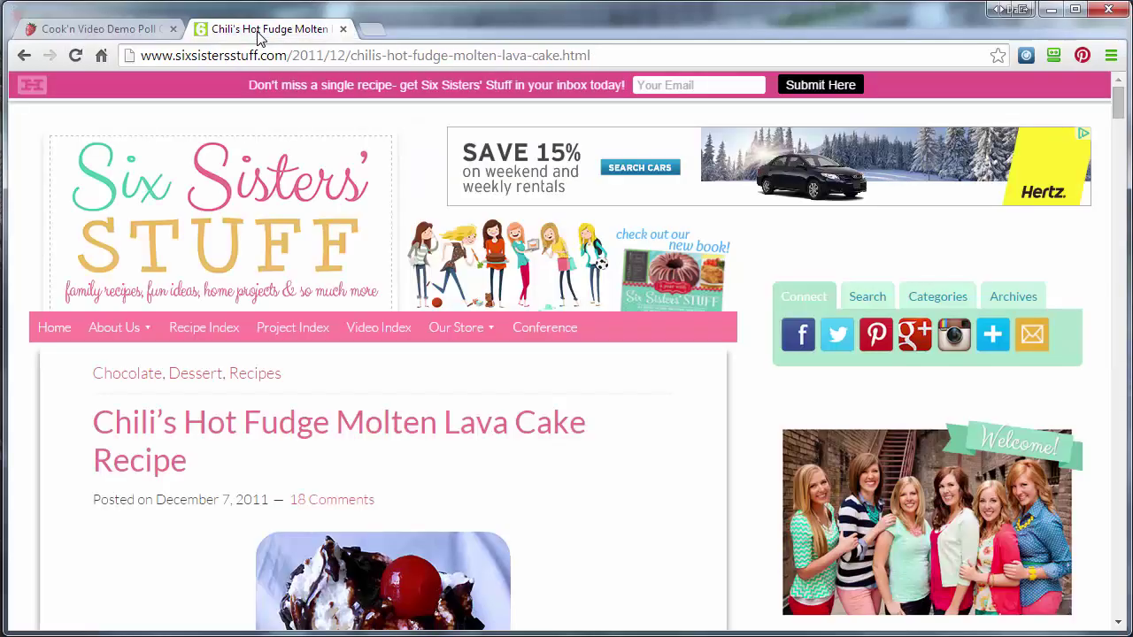
click(637, 53)
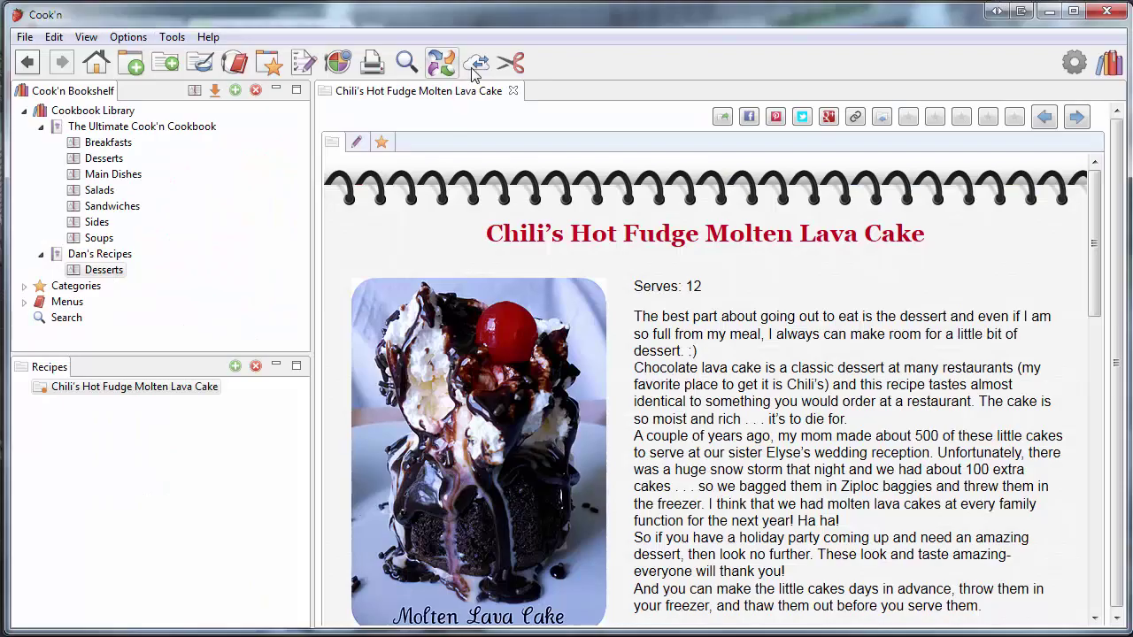
- Close the lava cake recipe and return to Cook'n Home
click(513, 90)
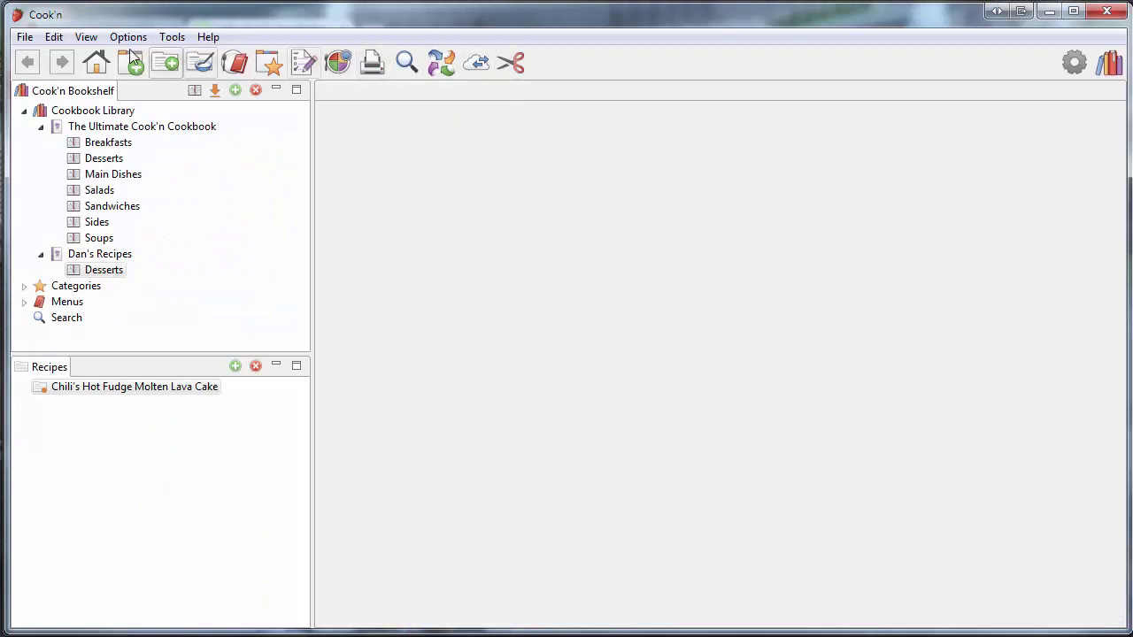
click(85, 67)
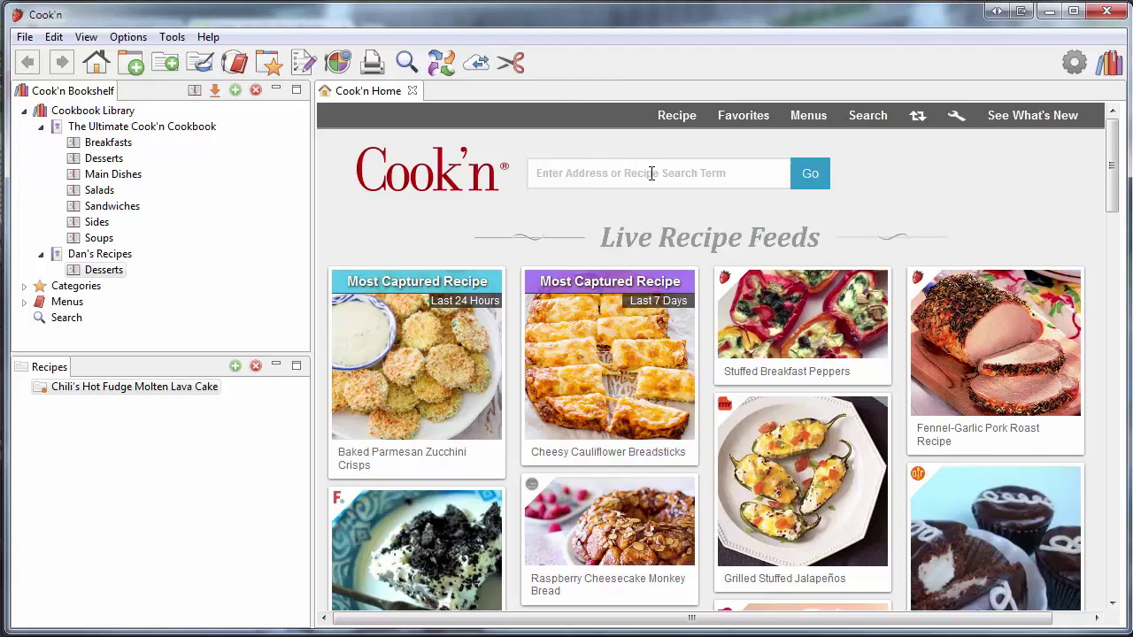
- Load the copied lava cake page URL into Snip-It's Web importer
click(511, 64)
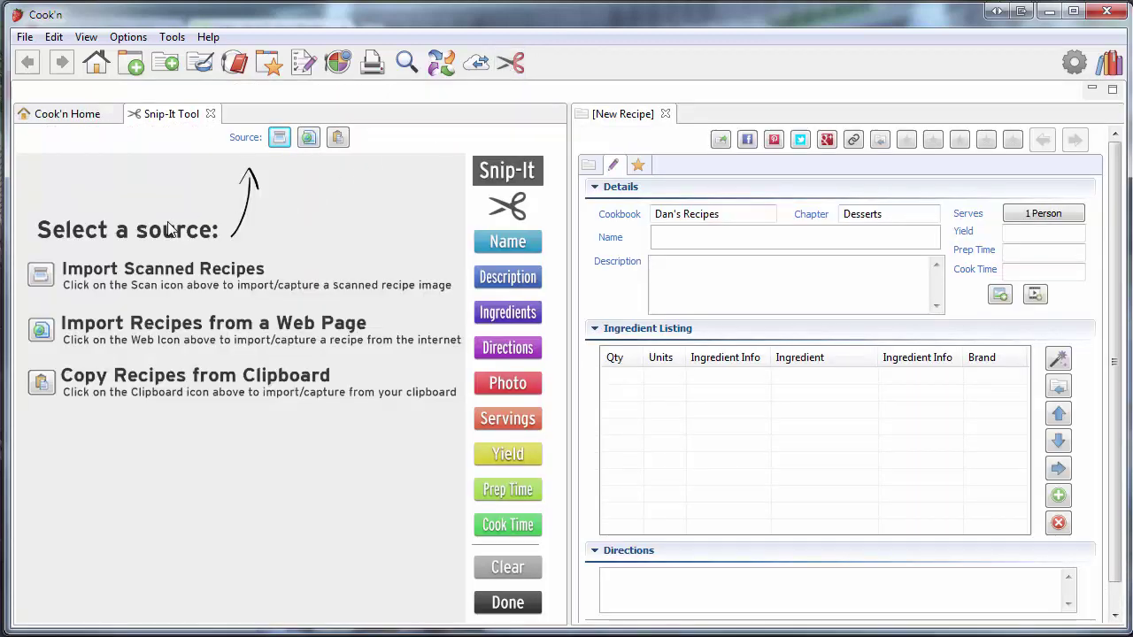
click(309, 139)
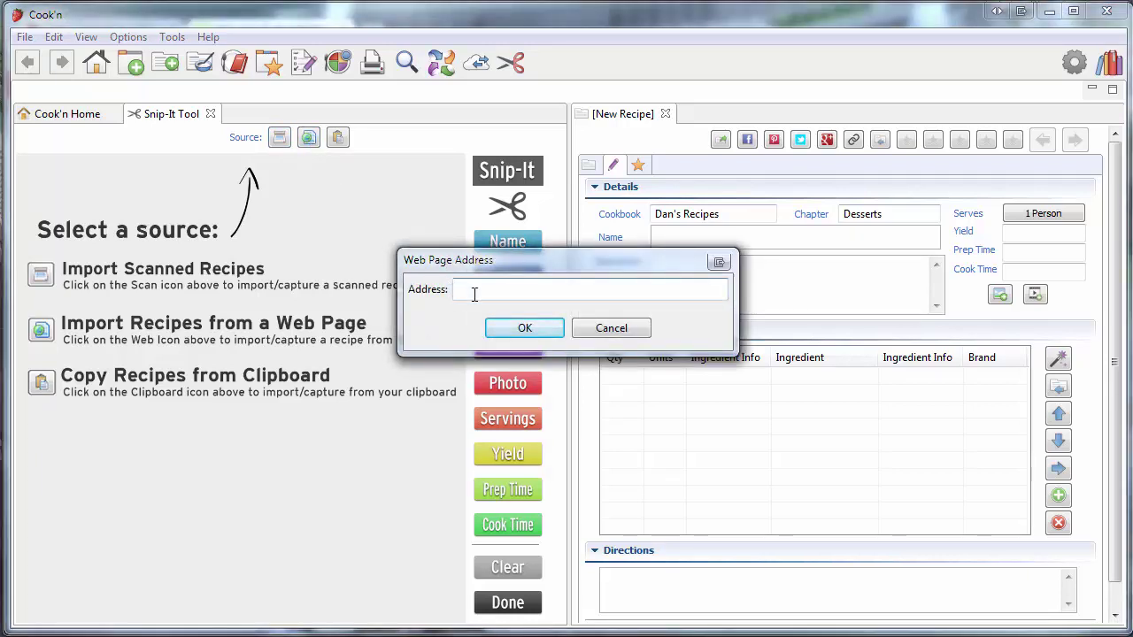
right_click(473, 290)
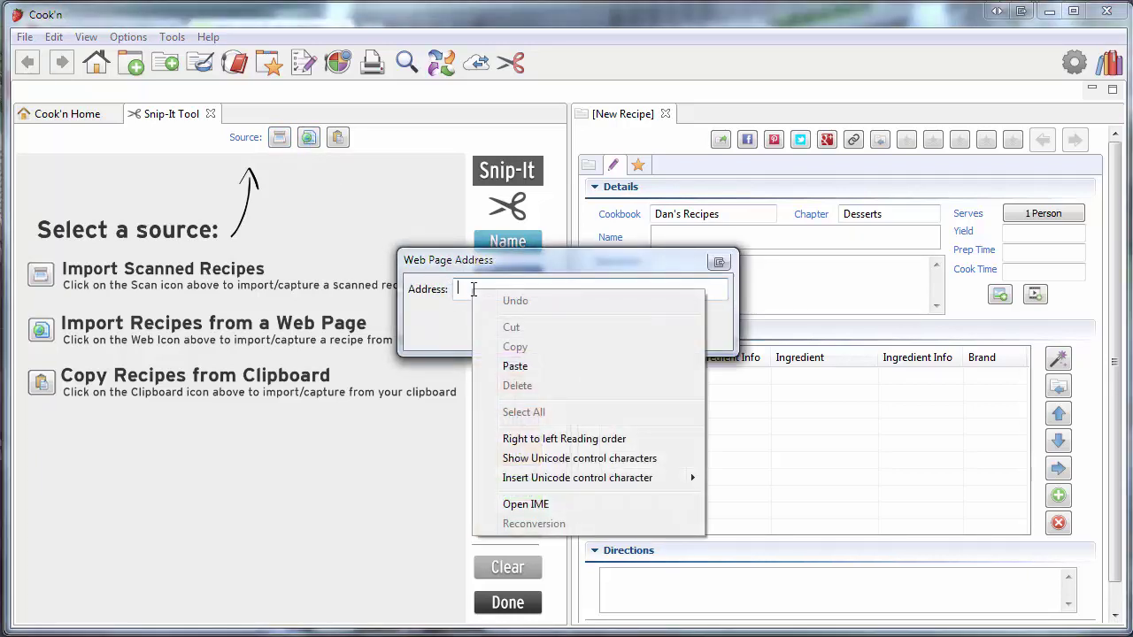
click(503, 364)
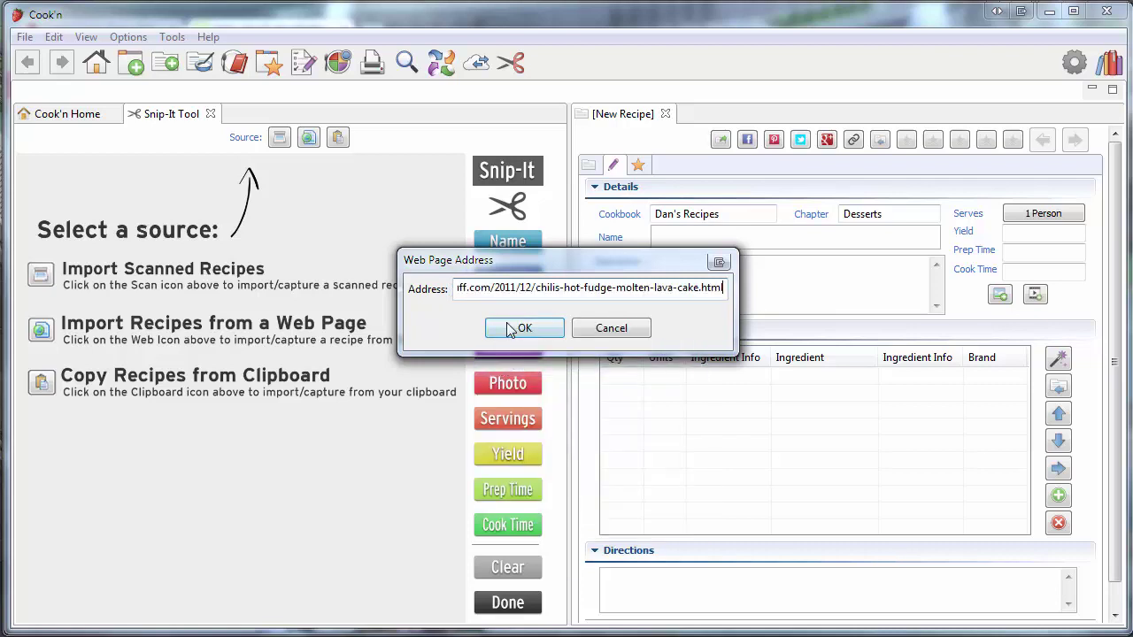
click(507, 325)
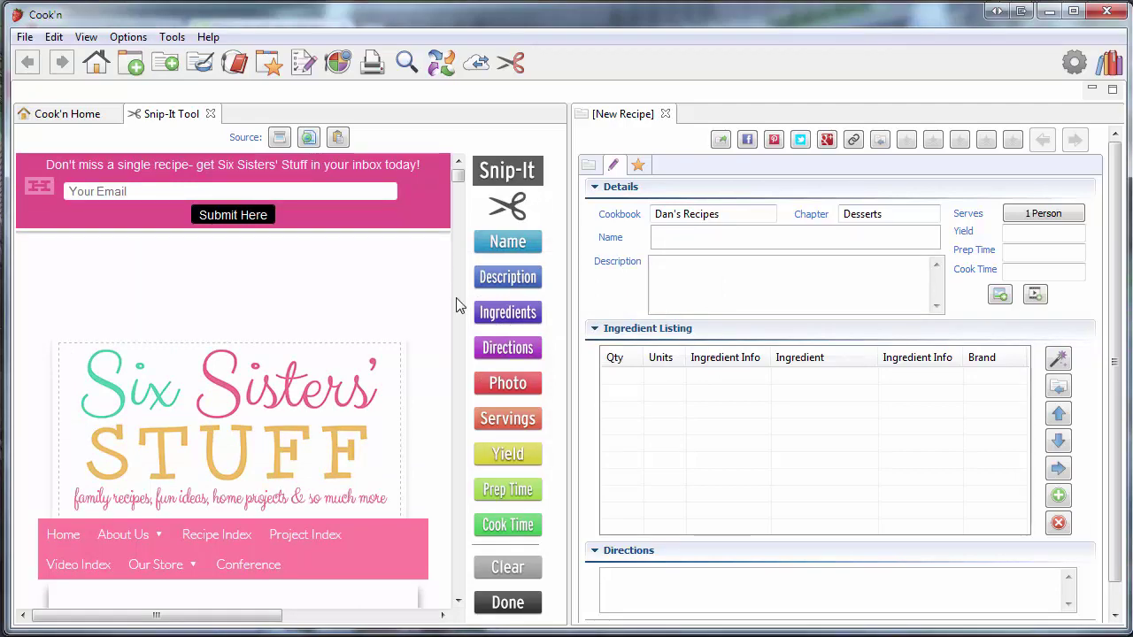
- Scroll through the loaded lava cake page and close Snip-It with Done
click(459, 202)
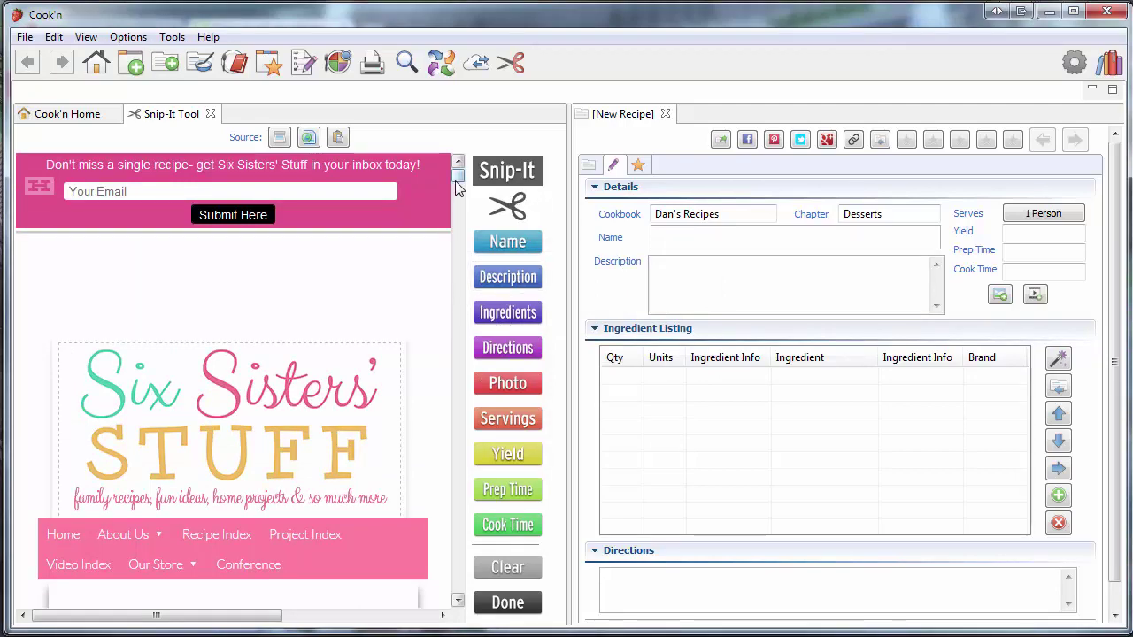
scroll(464, 212, down, 10)
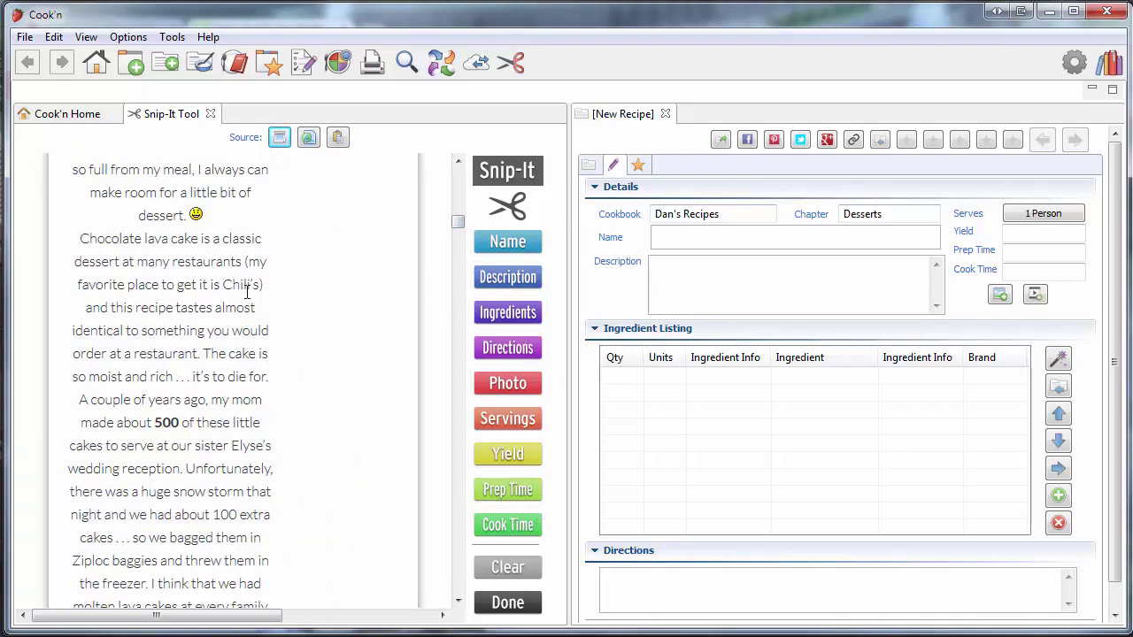
scroll(247, 292, down, 10)
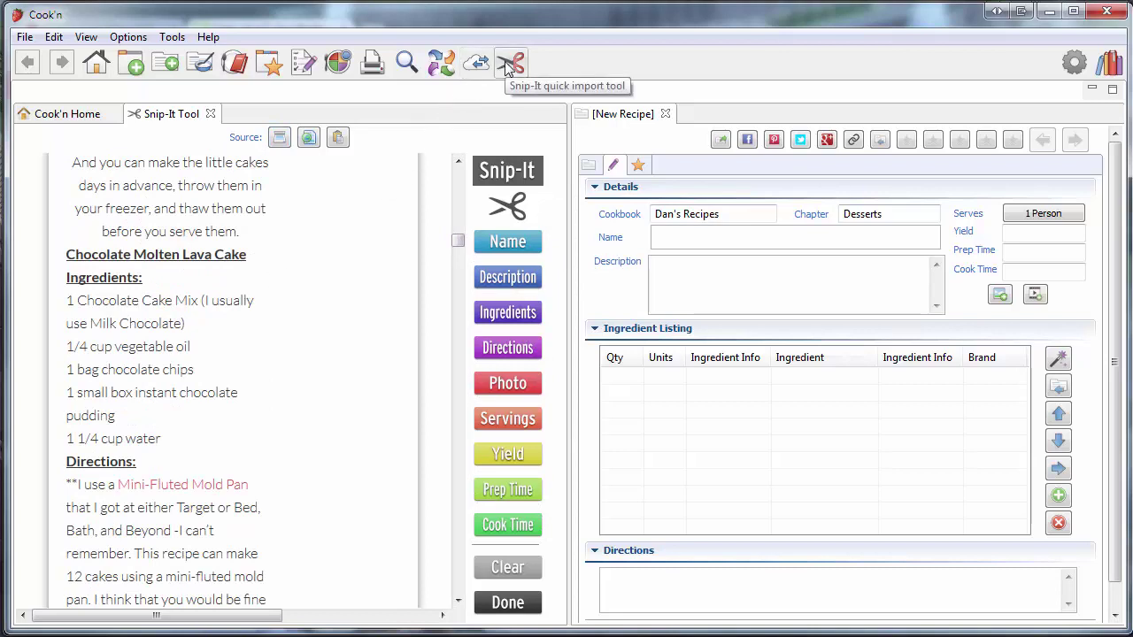
click(531, 602)
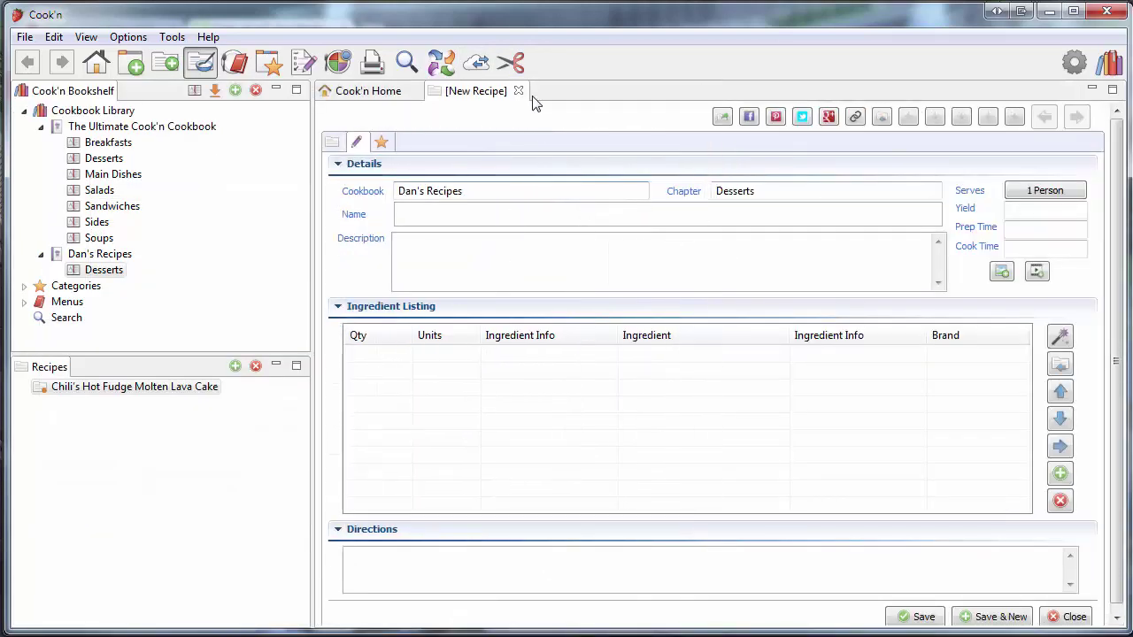
- Discard the blank New Recipe and bring up the Snip-It importer again
click(519, 91)
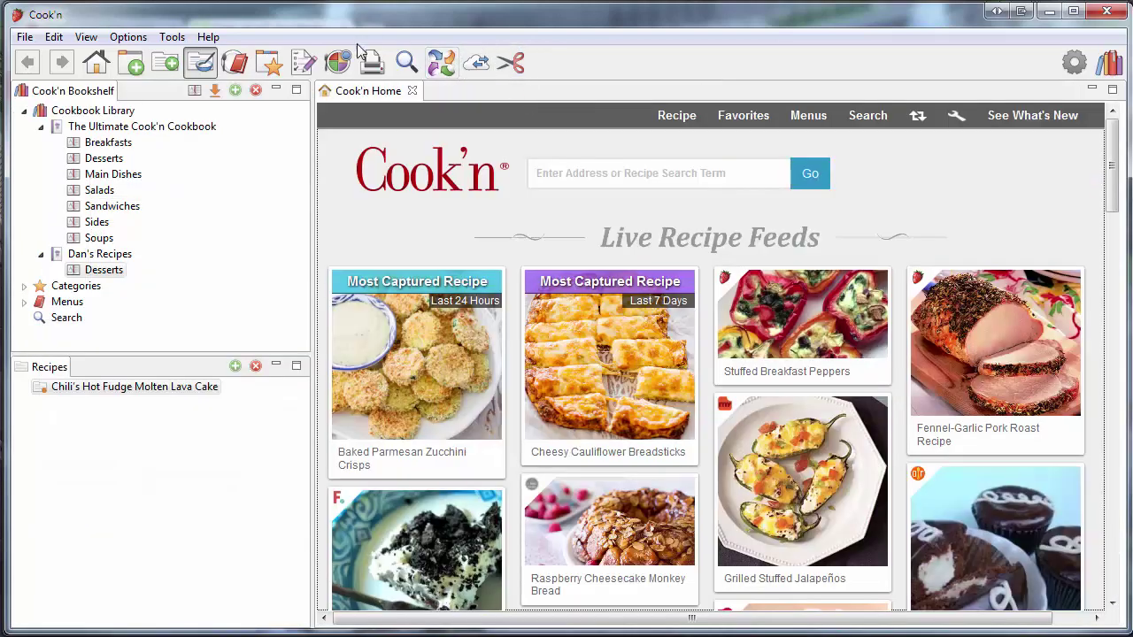
click(510, 64)
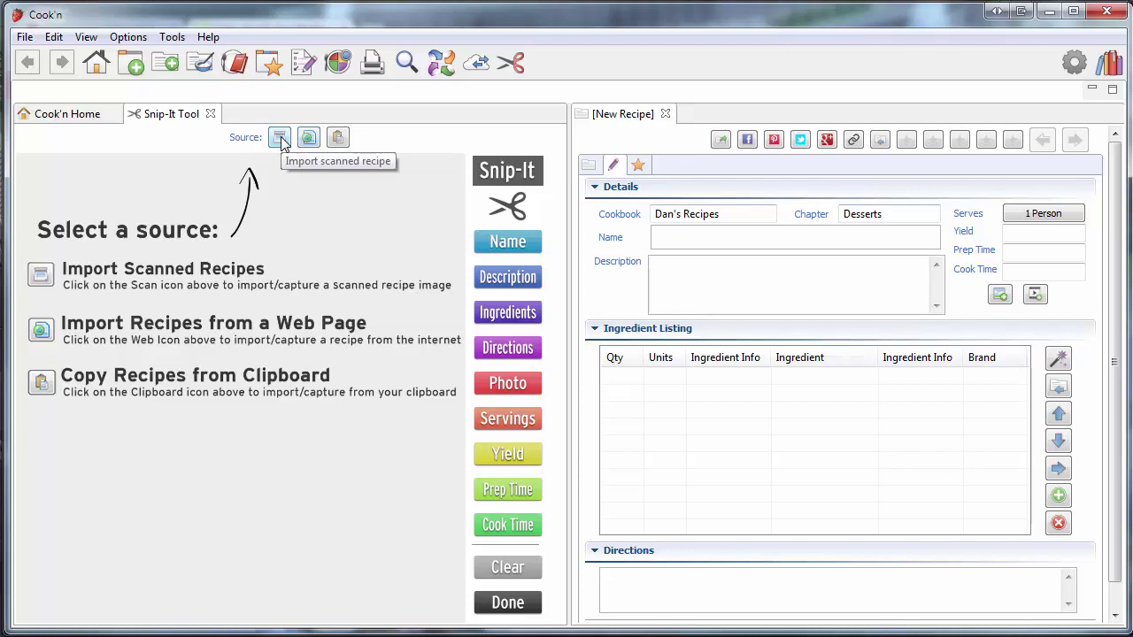
- Import chocolate-molten-cake.JPG as a scan and scroll through its garbled recognized text
click(279, 139)
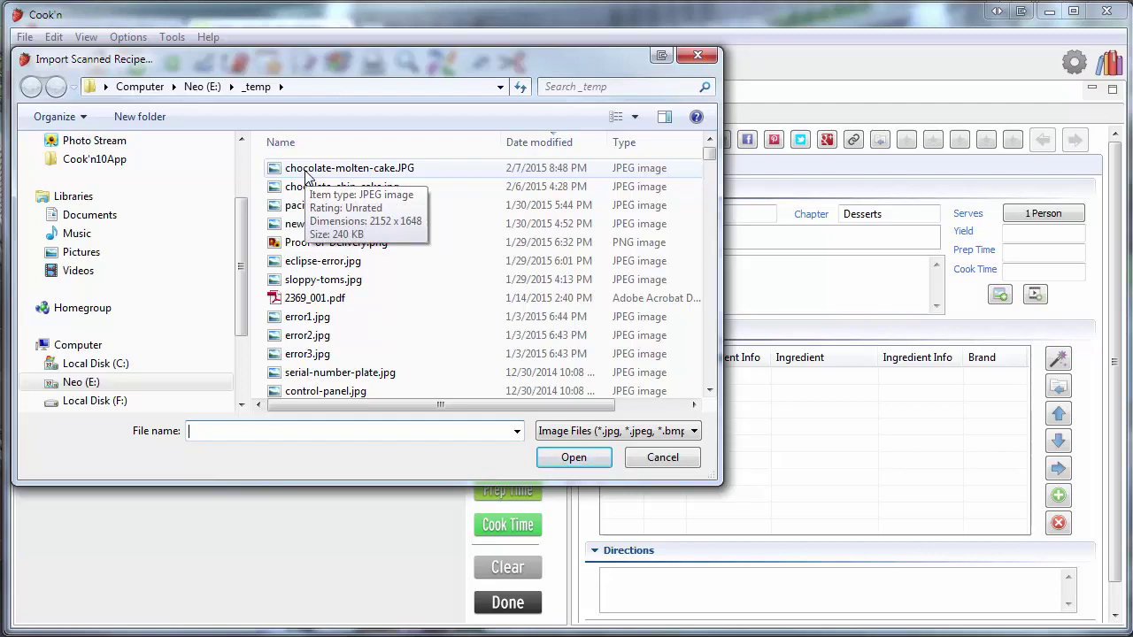
double_click(304, 170)
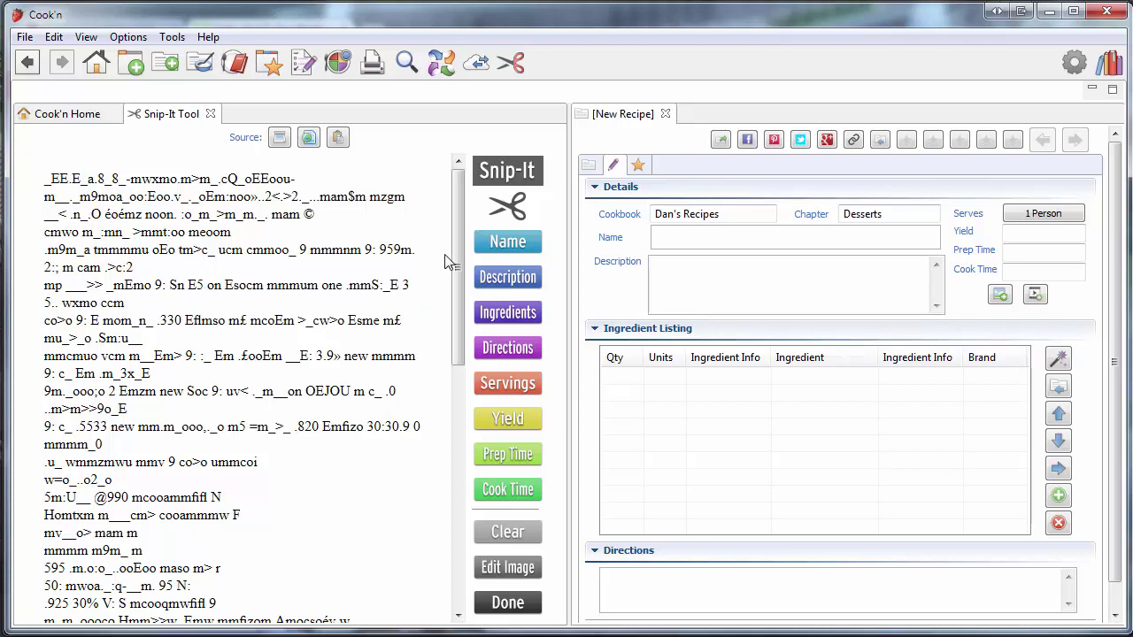
drag(455, 213, 457, 482)
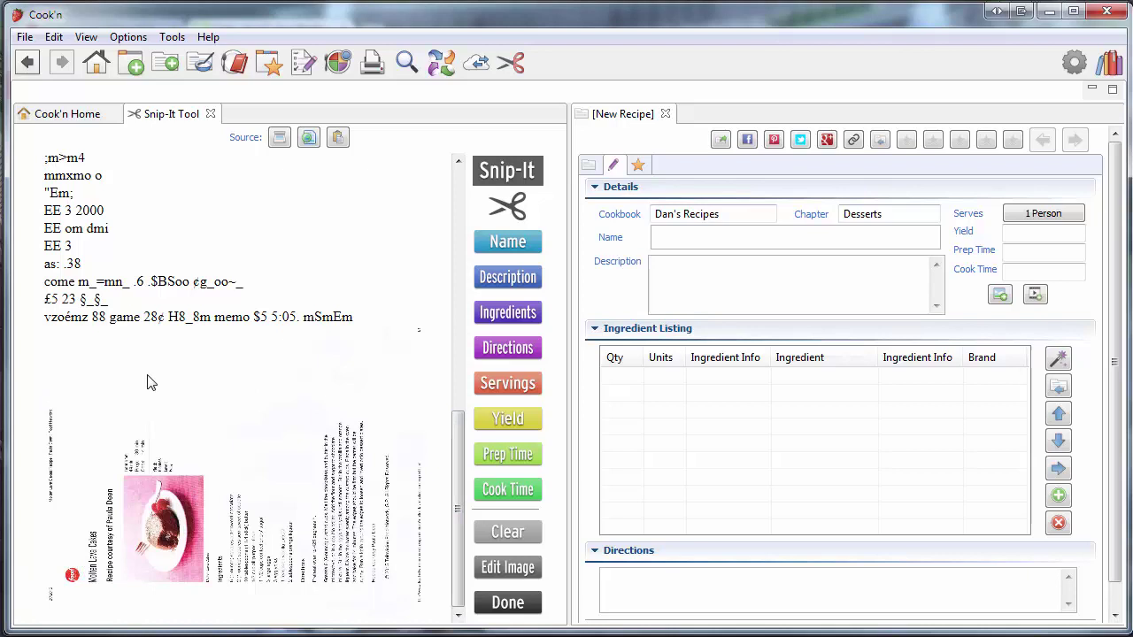
- Rotate the scan right and save it so the page is re-read upright
click(508, 569)
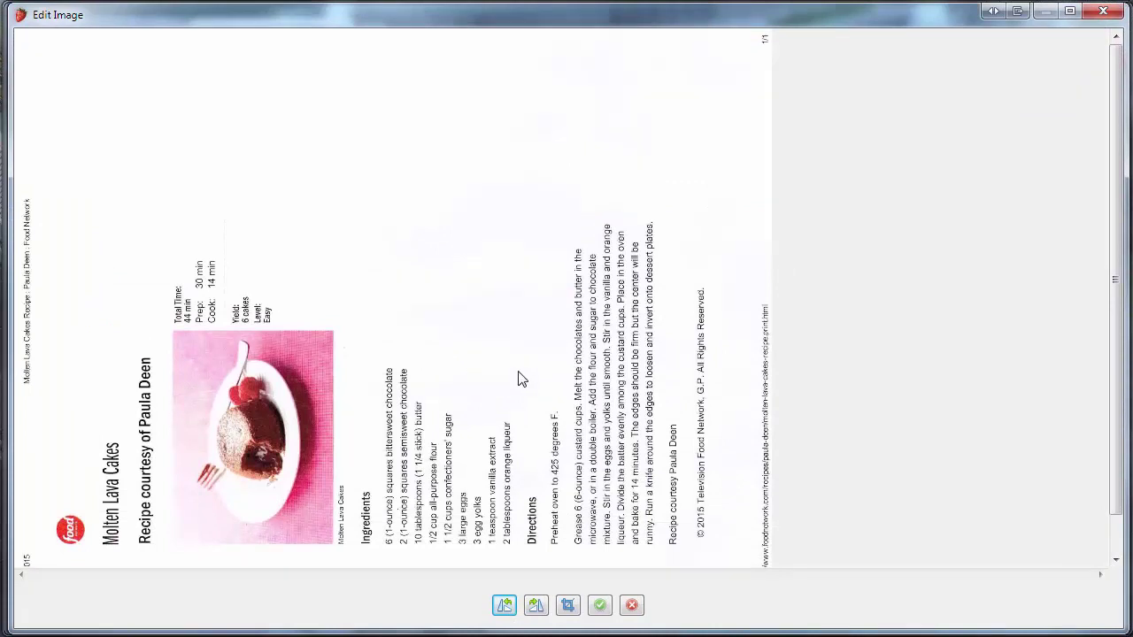
click(536, 607)
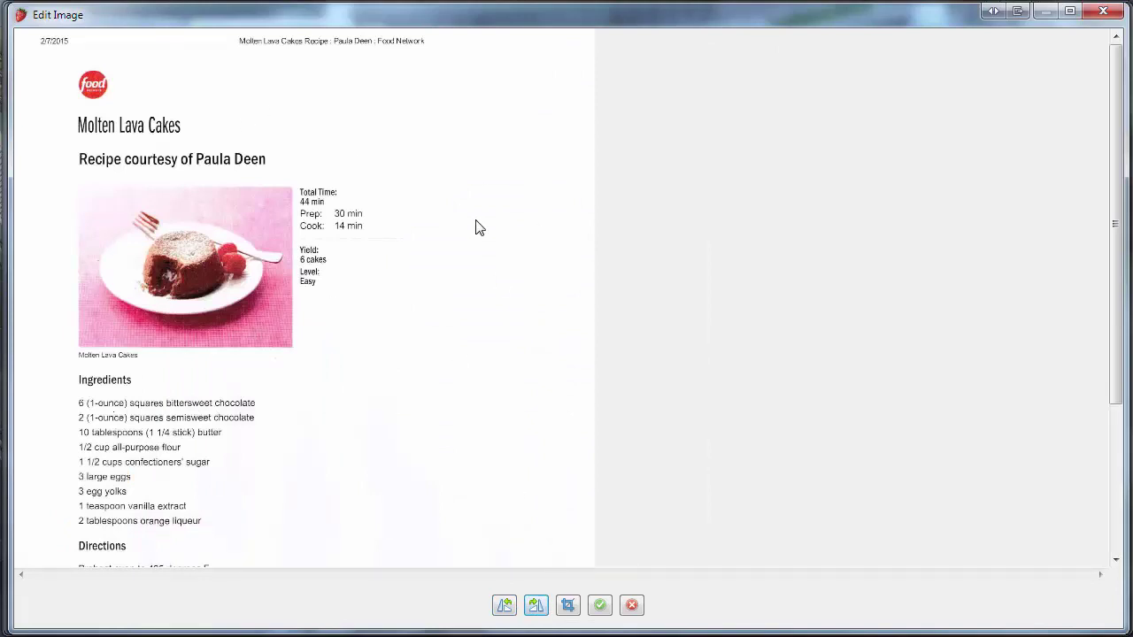
click(601, 607)
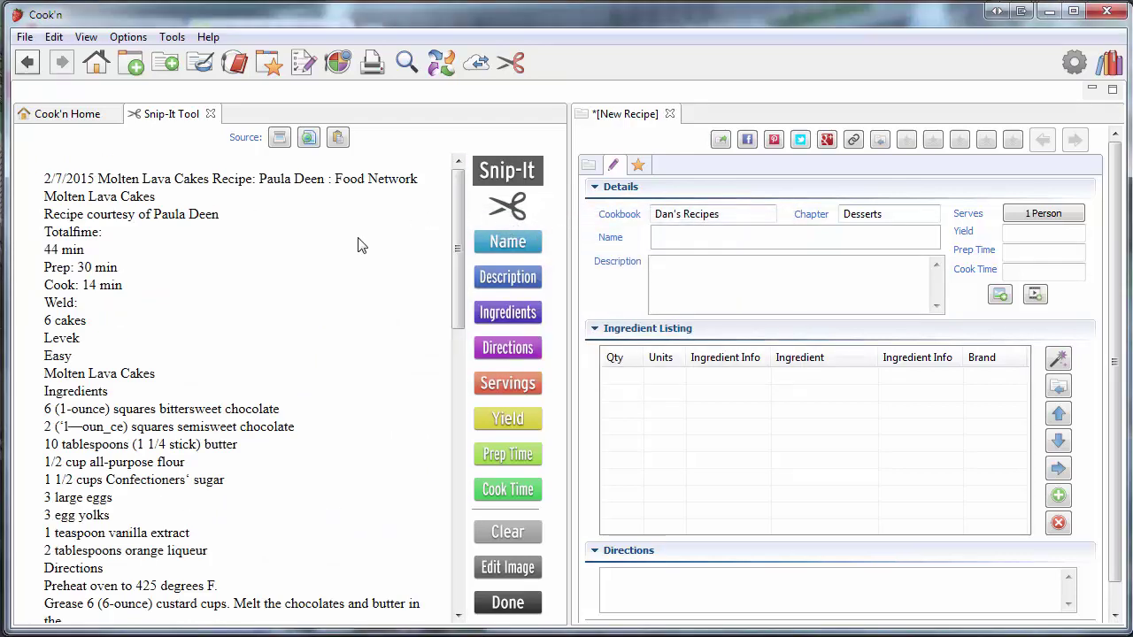
- Name the recipe Molten Lava Cakes and fill its description with the courtesy line
drag(461, 241, 469, 544)
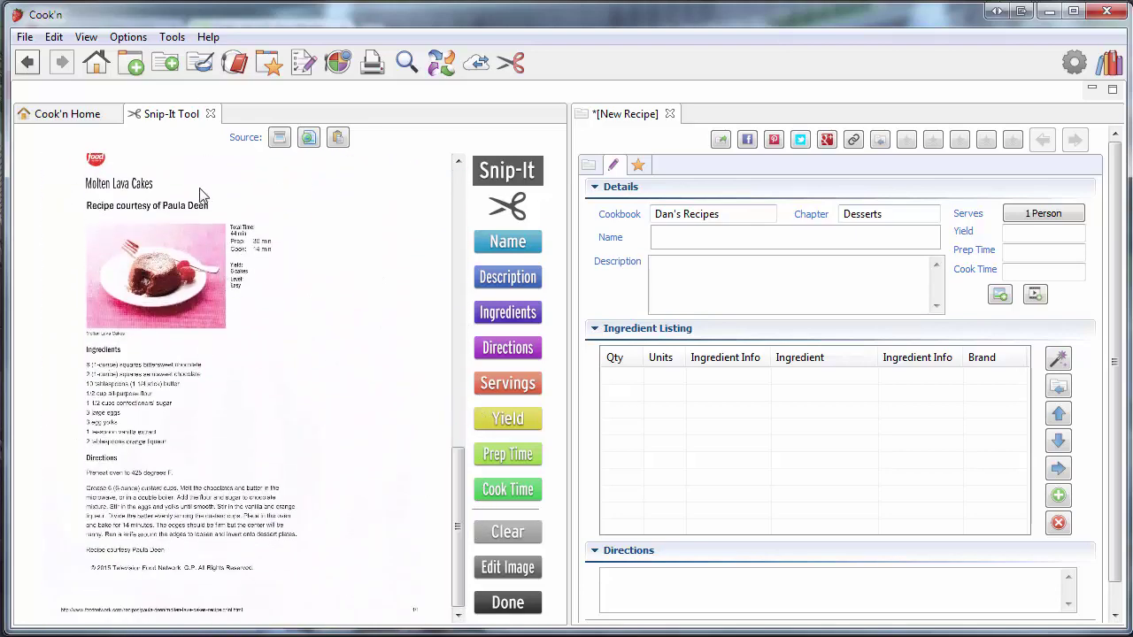
drag(457, 520, 454, 228)
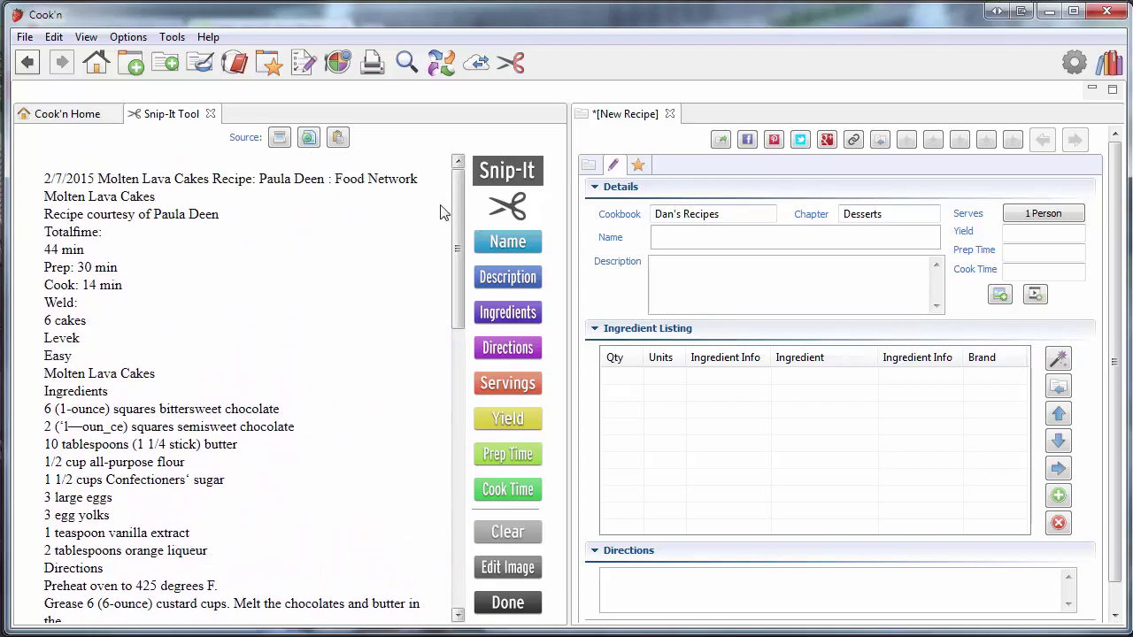
drag(175, 201, 44, 197)
click(499, 243)
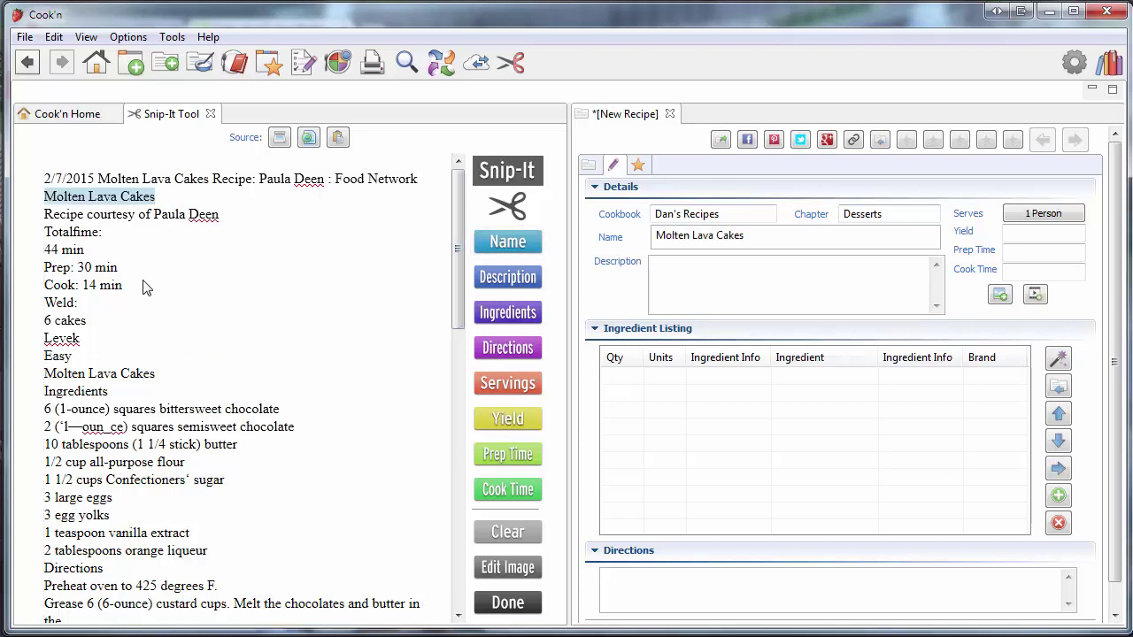
drag(226, 220, 45, 227)
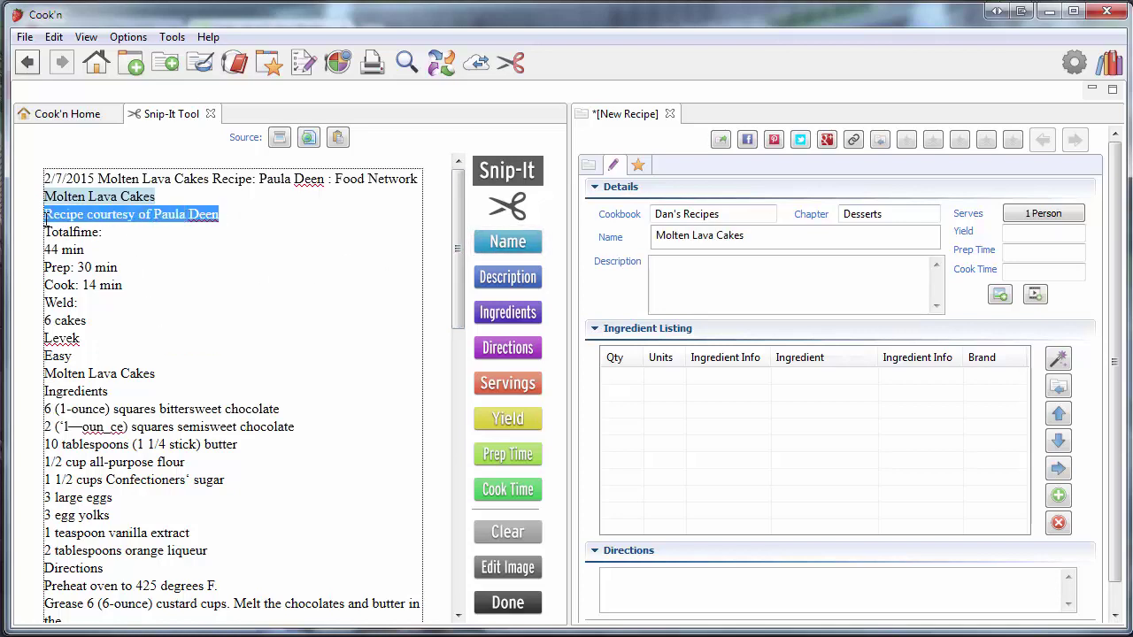
click(498, 287)
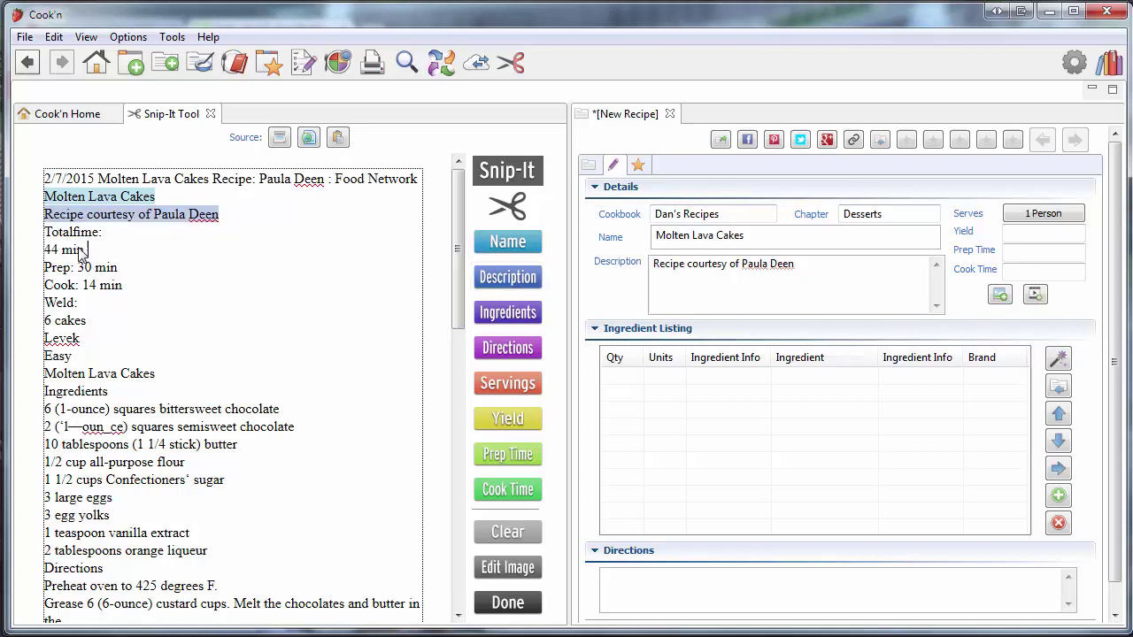
- Set the cook time to 14 min, replacing the wrongly entered 44 min
drag(86, 250, 45, 251)
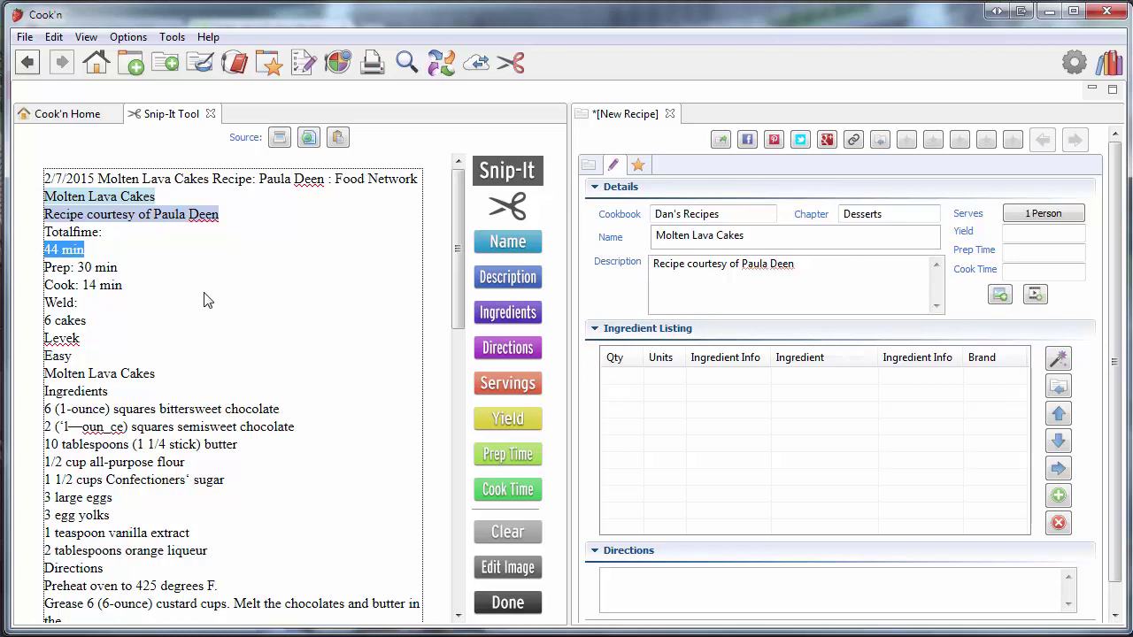
click(500, 492)
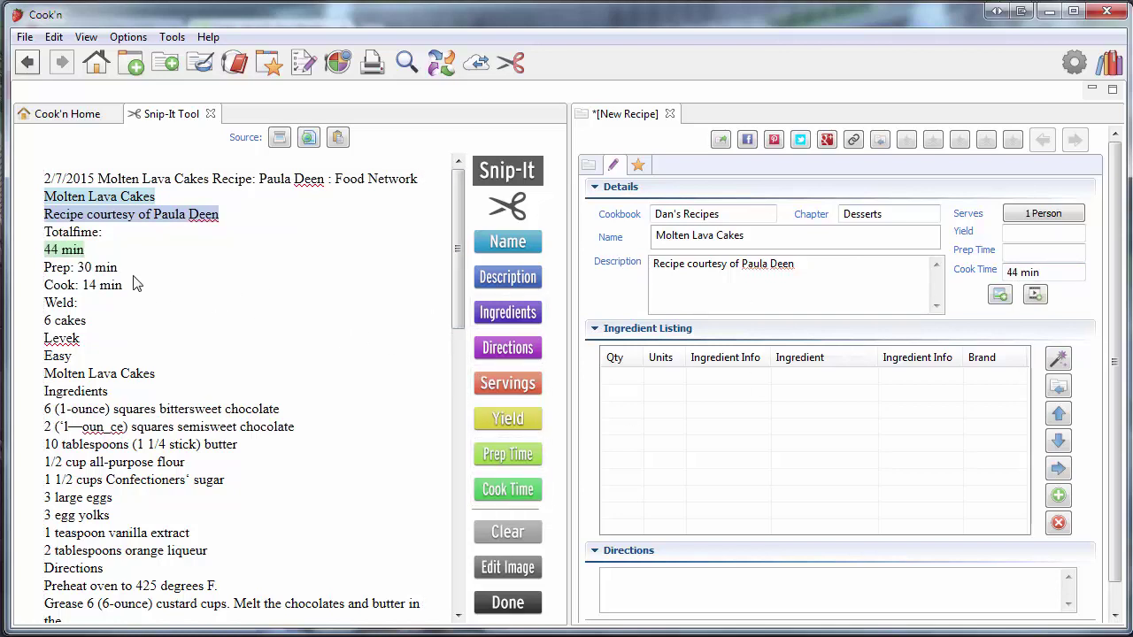
drag(1065, 272, 944, 277)
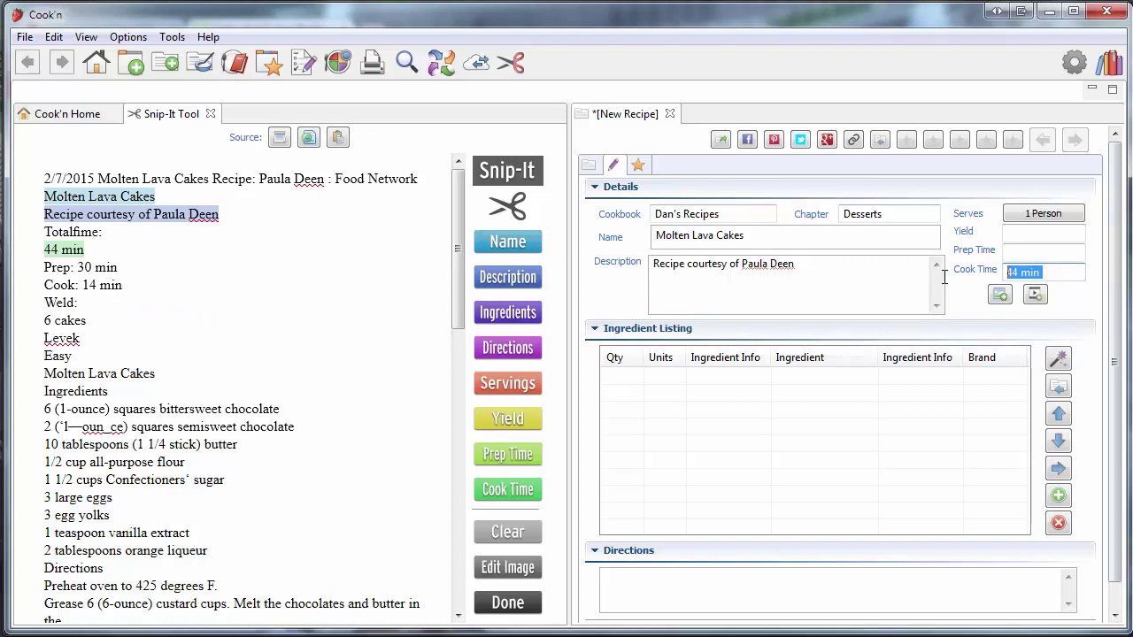
key(BackSpace)
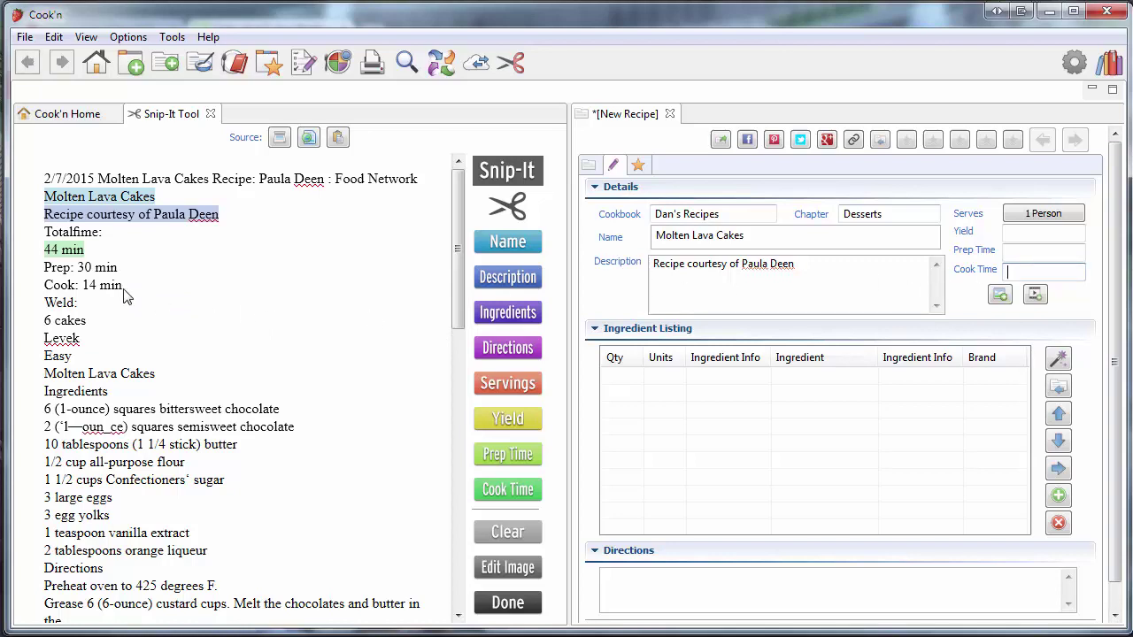
drag(122, 285, 87, 287)
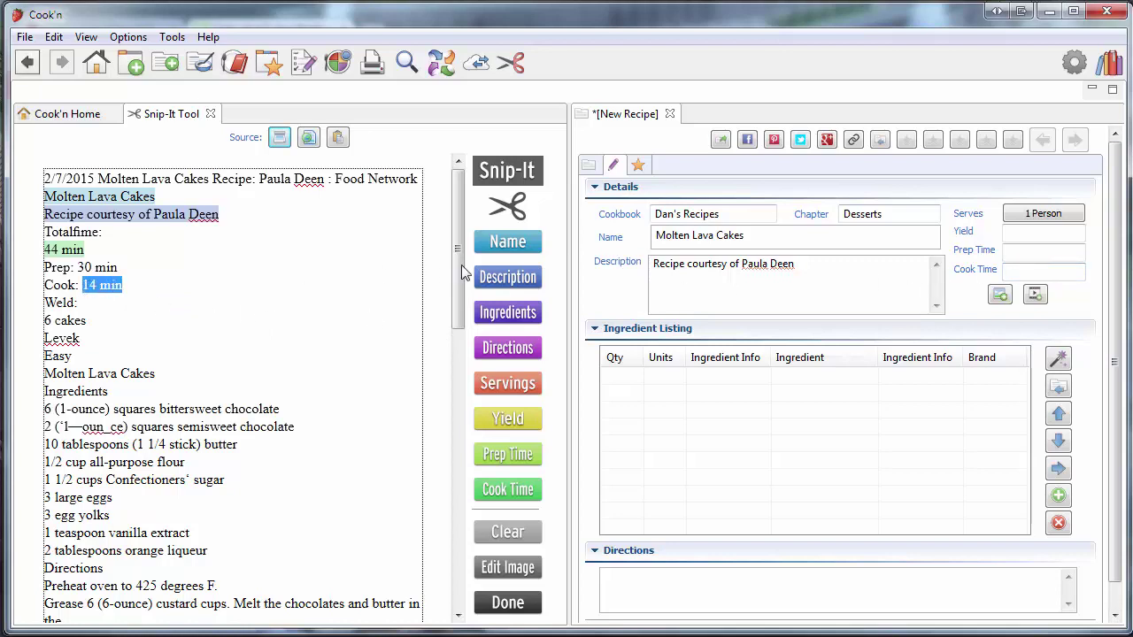
click(506, 489)
- Set the prep time to 30 min and clear the tag from the 44 min text
drag(118, 267, 84, 267)
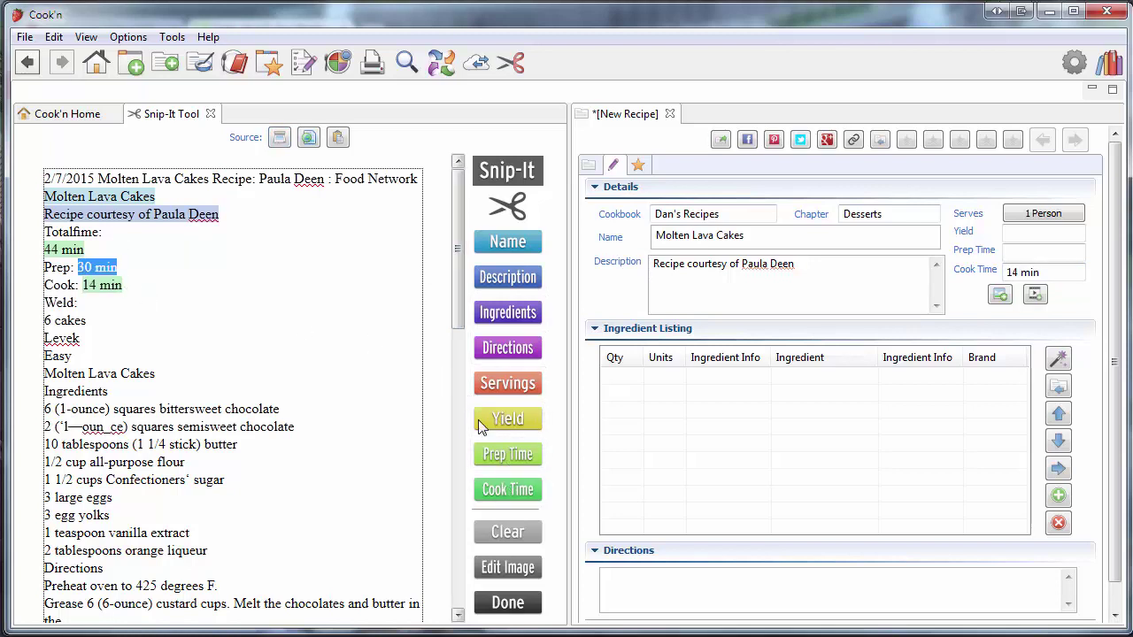
click(506, 453)
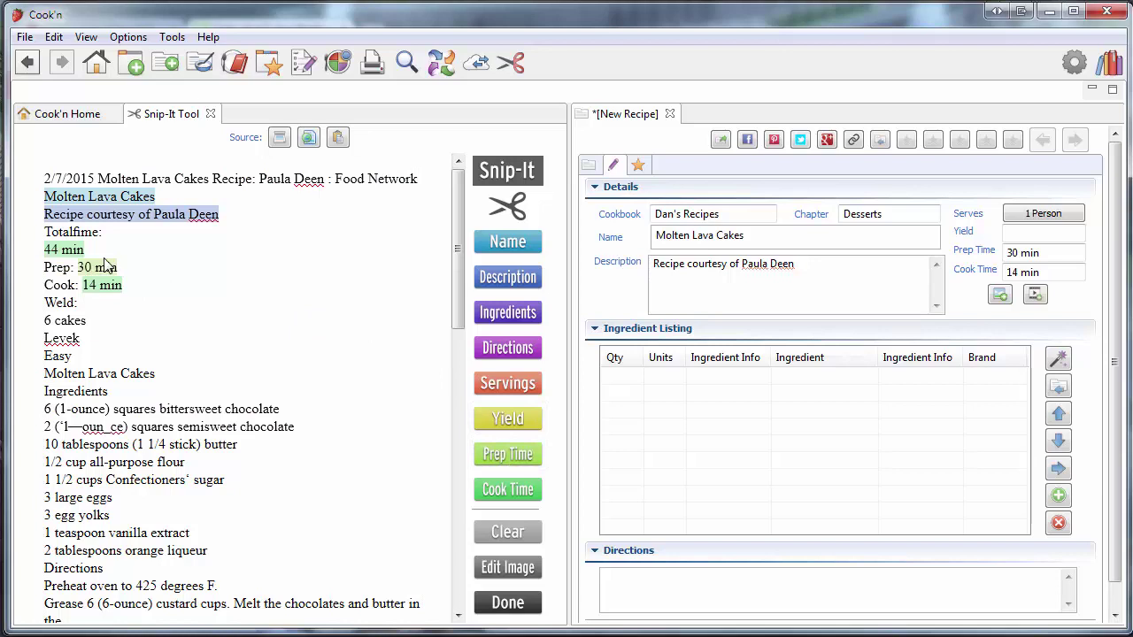
drag(102, 251, 41, 252)
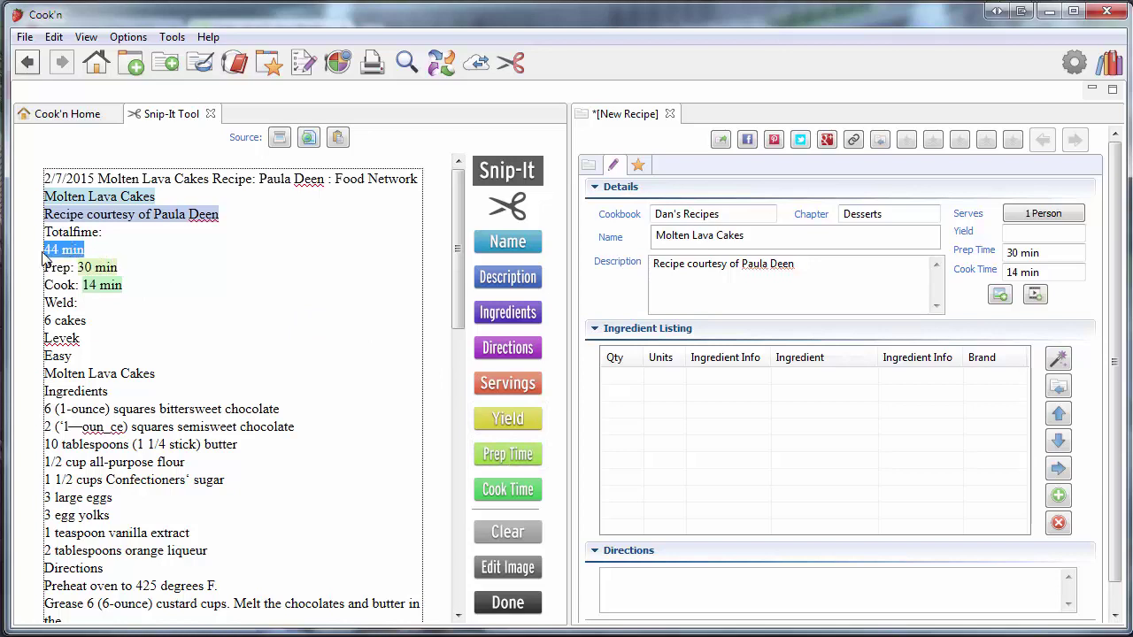
click(508, 531)
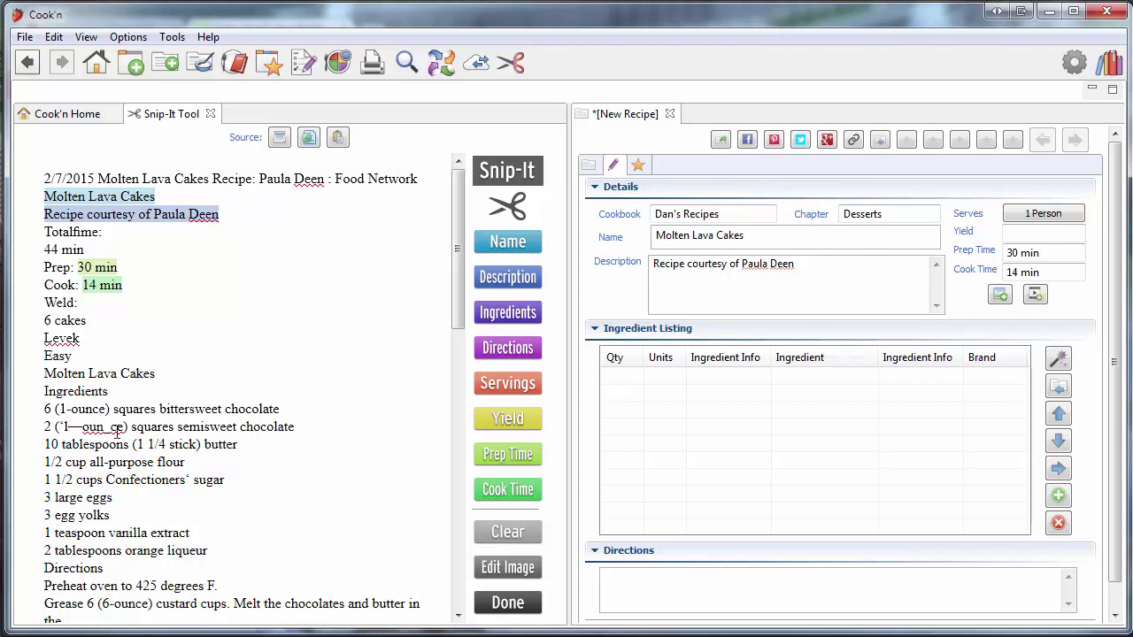
- Remove the stray space, apostrophe and dash so the line reads '2 (1-ounce) squares semisweet chocolate'
click(106, 427)
key(Delete)
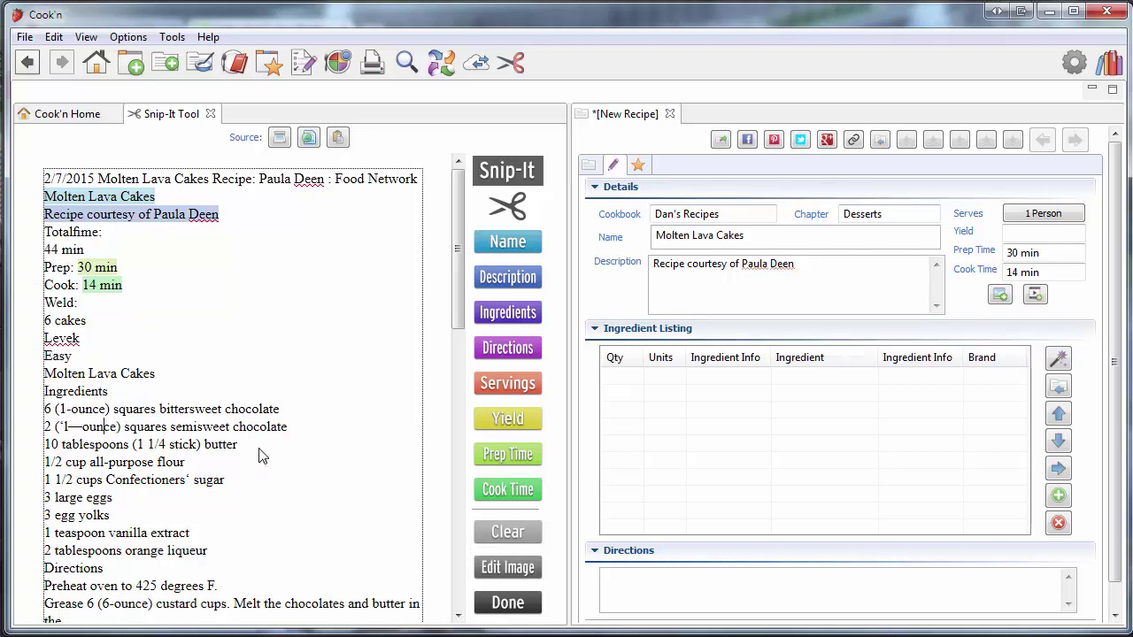
key(BackSpace)
key(Left)
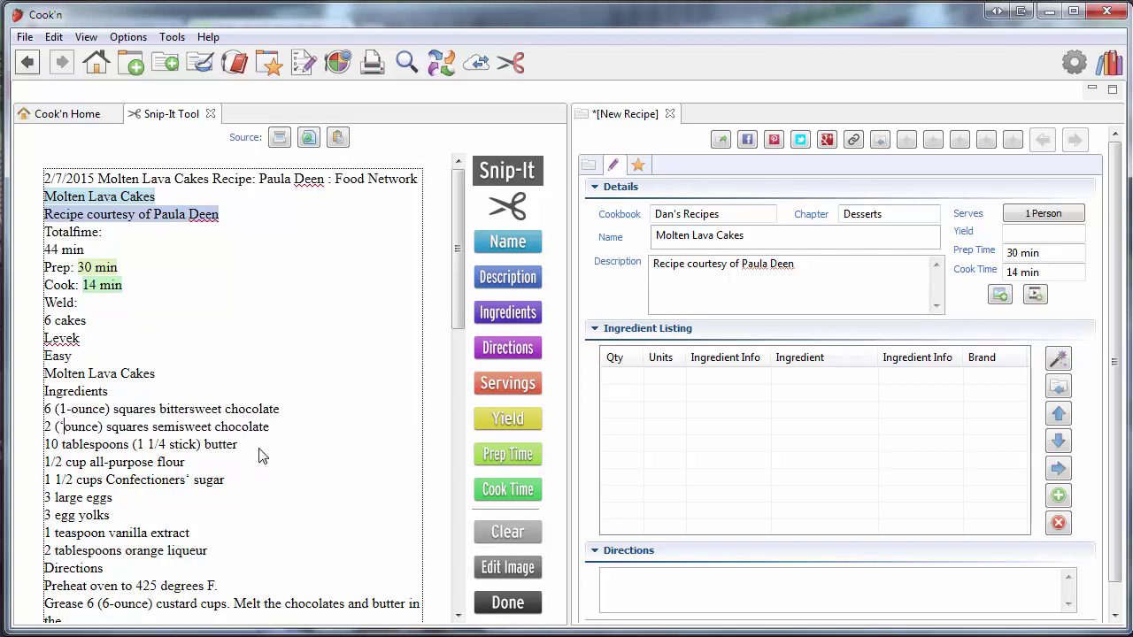
key(BackSpace)
key(Right)
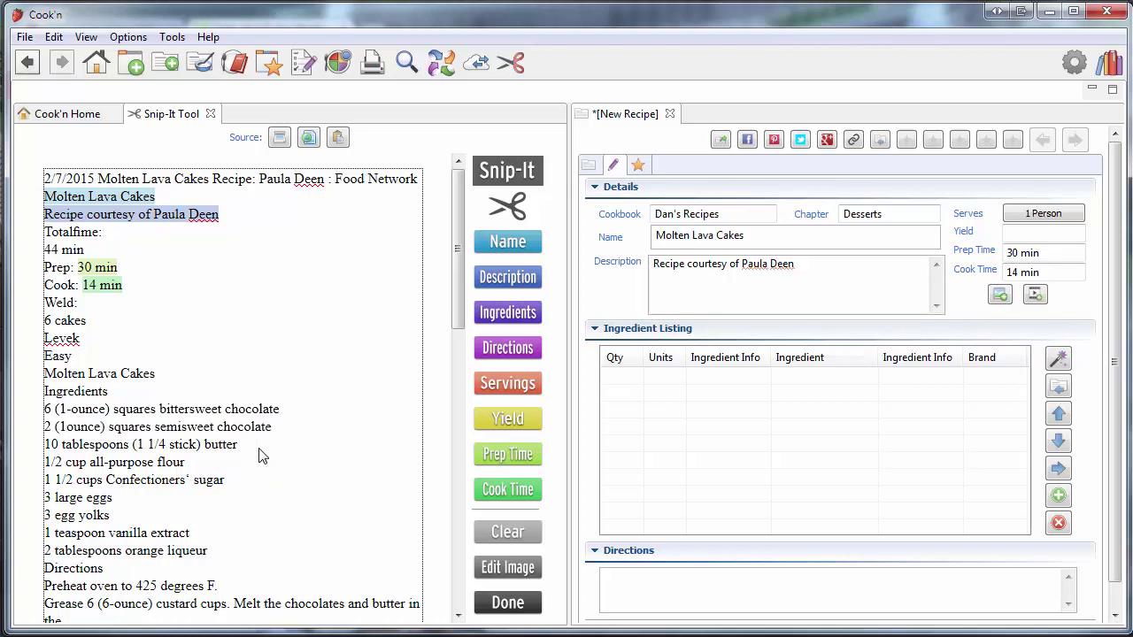
text(-)
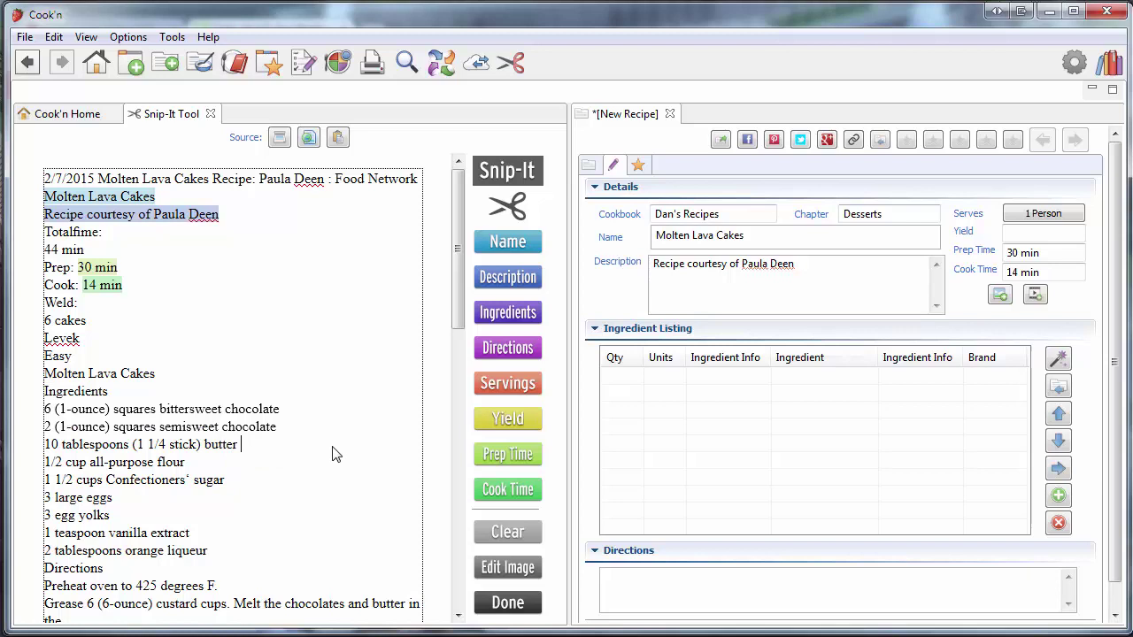
scroll(335, 453, down, 2)
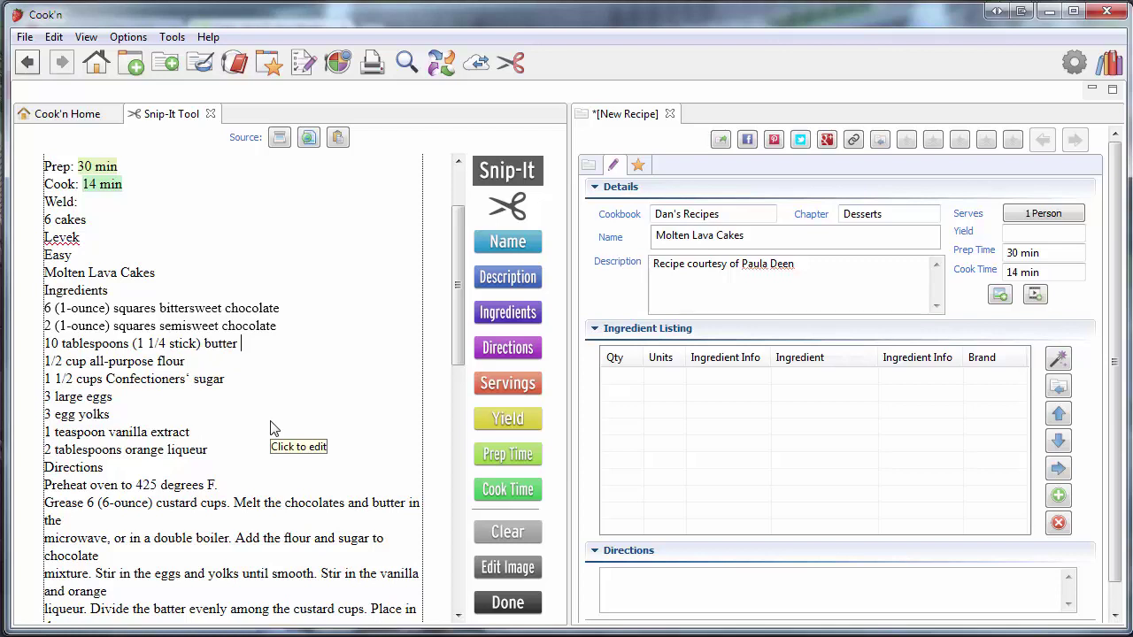
- Snip the nine ingredient lines into the ingredient listing and the paragraphs into the directions
click(218, 452)
drag(218, 453, 26, 320)
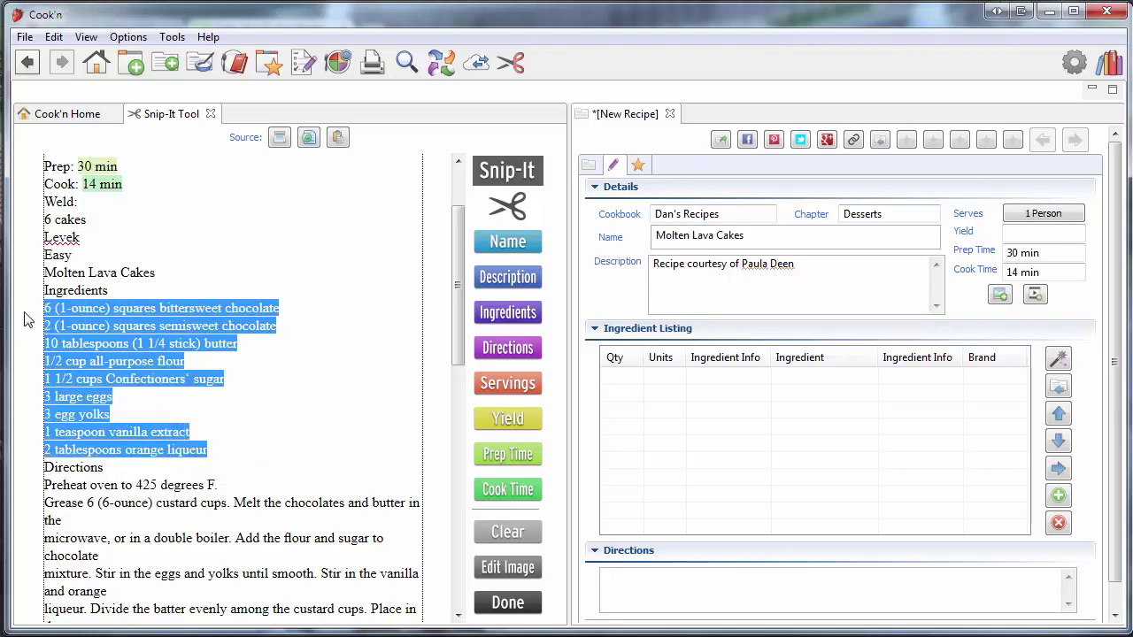
click(494, 318)
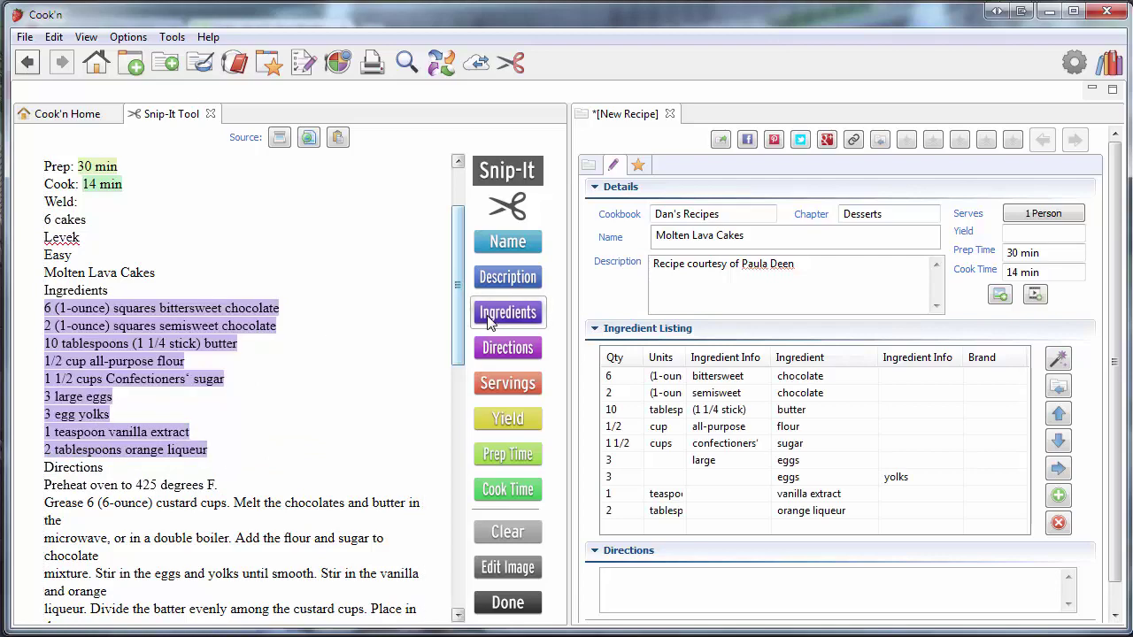
scroll(373, 460, down, 6)
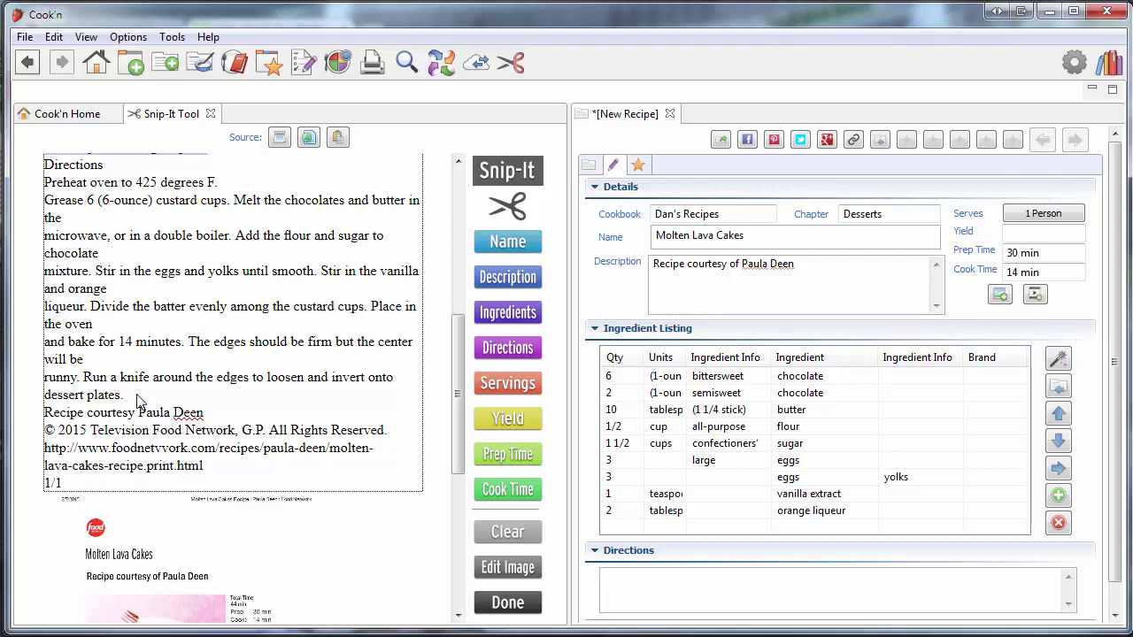
drag(123, 395, 44, 188)
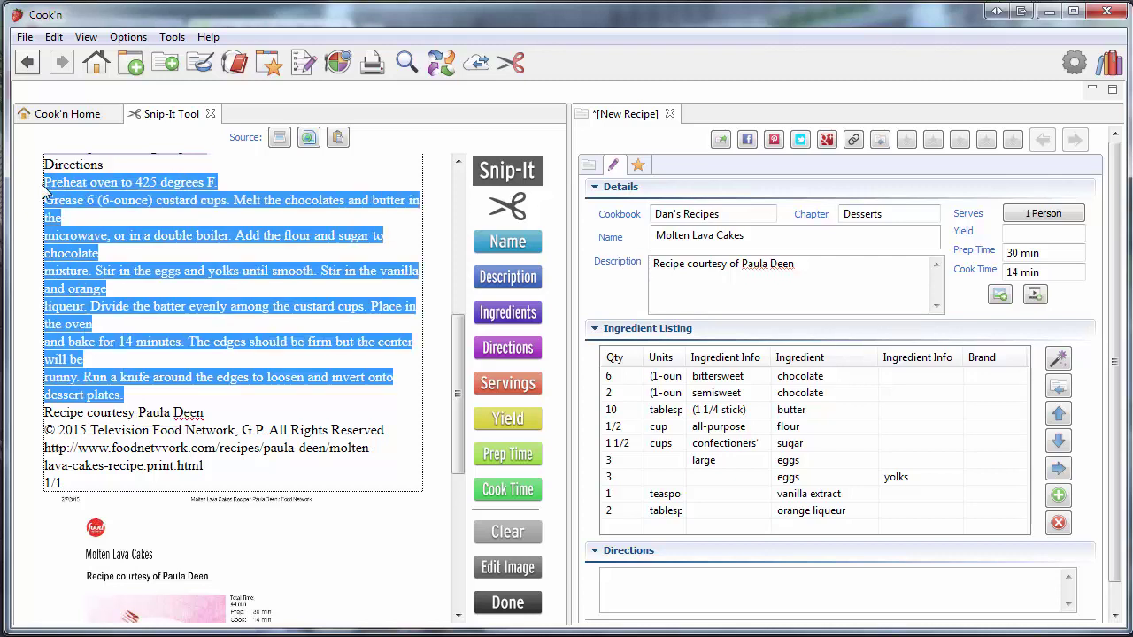
click(507, 349)
- Set the recipe yield to 6 cakes and finish snipping
scroll(393, 389, up, 4)
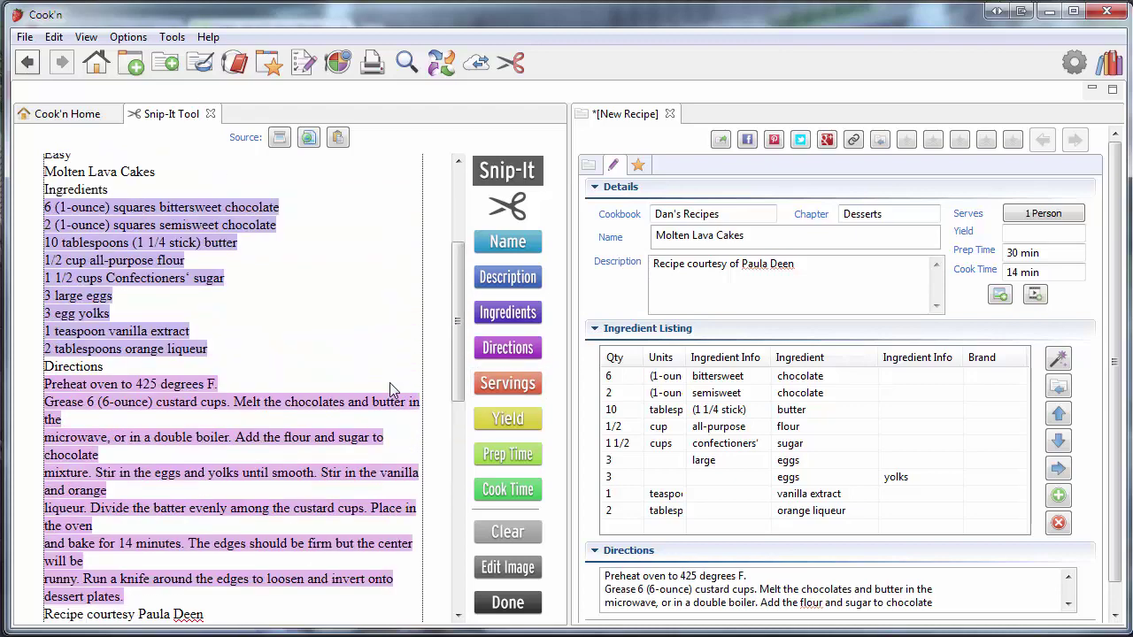
scroll(392, 386, up, 4)
scroll(235, 291, down, 2)
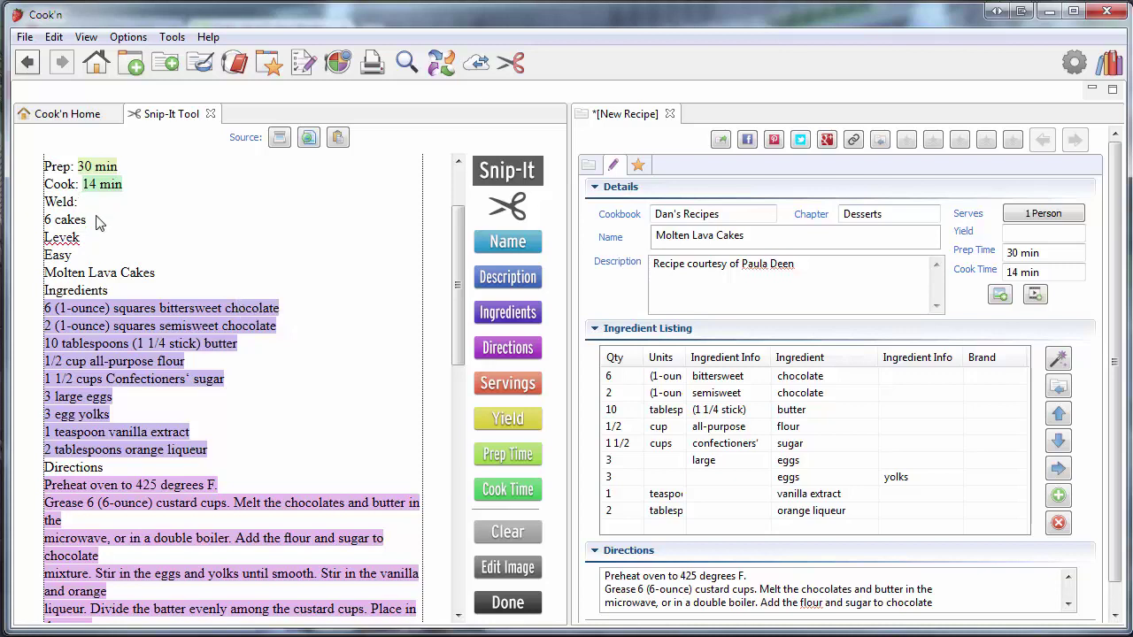
scroll(181, 228, up, 2)
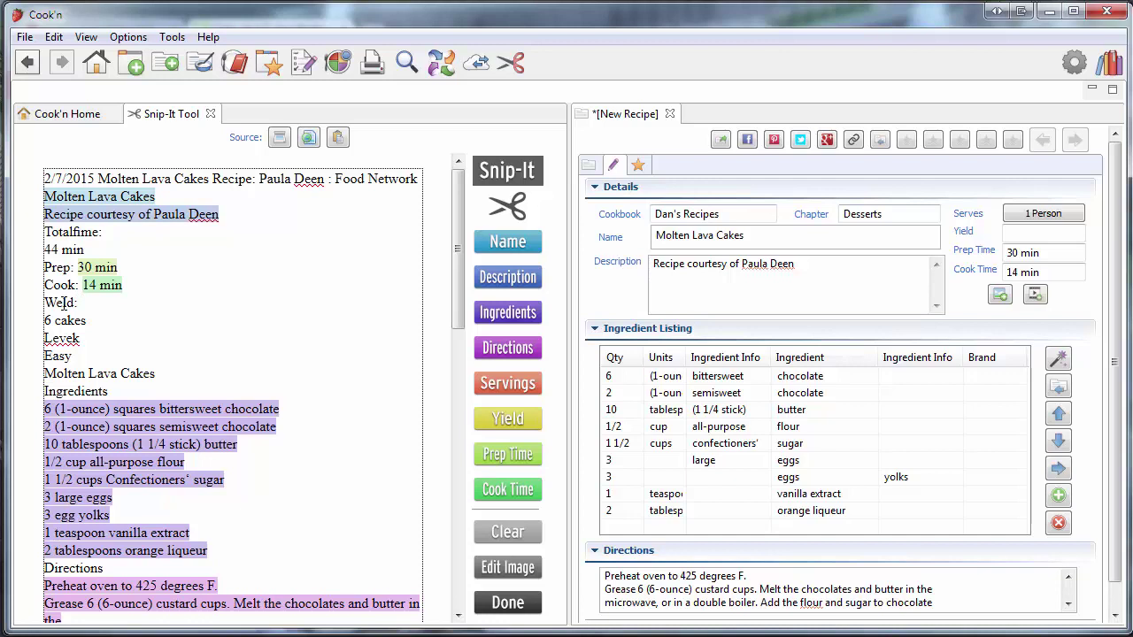
drag(102, 323, 38, 324)
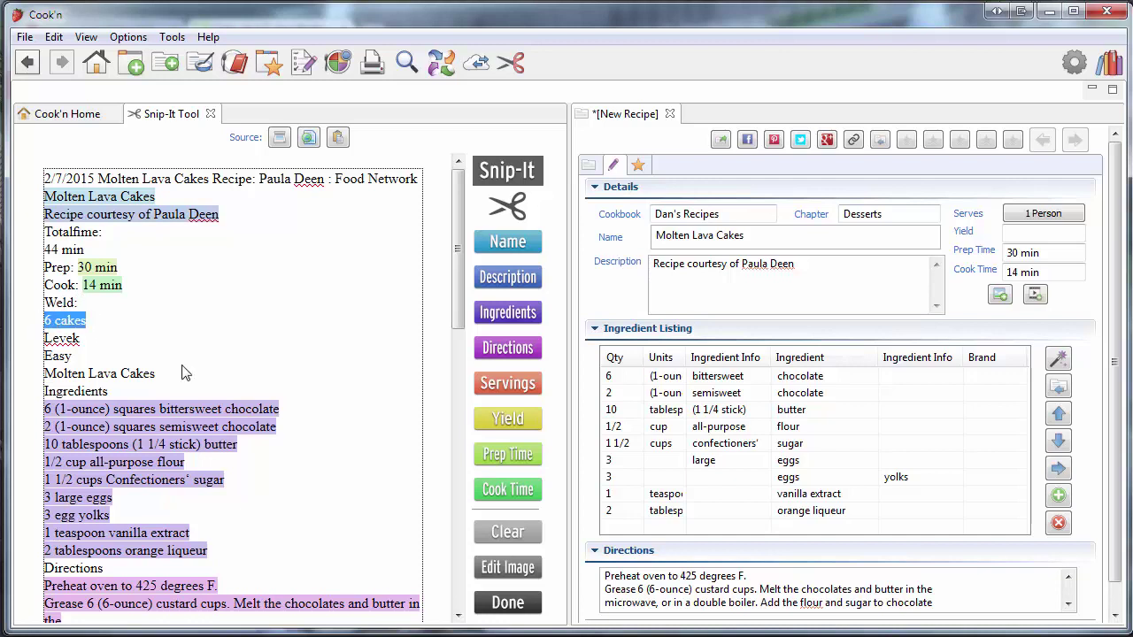
click(506, 420)
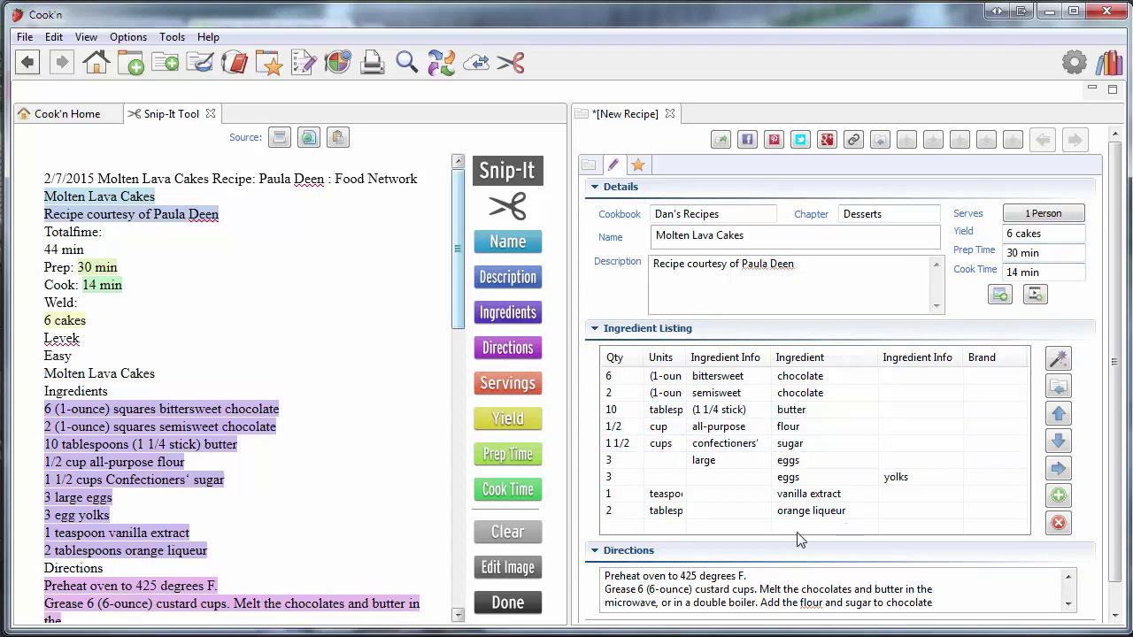
click(501, 605)
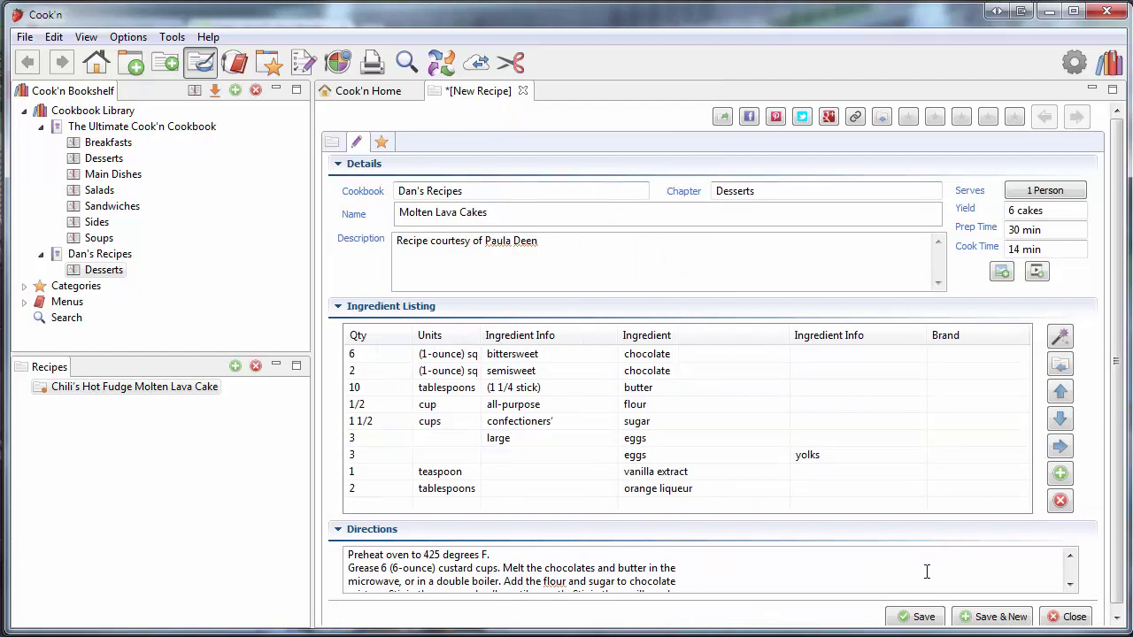
- Save the Molten Lava Cakes recipe and view it as a formatted recipe page
click(917, 616)
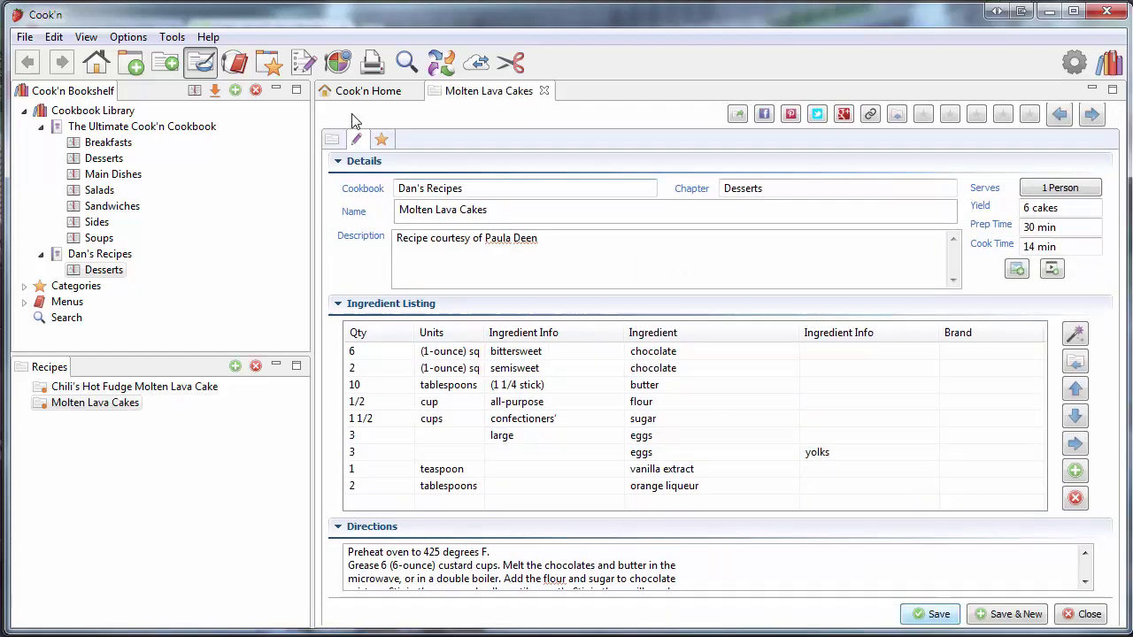
click(332, 140)
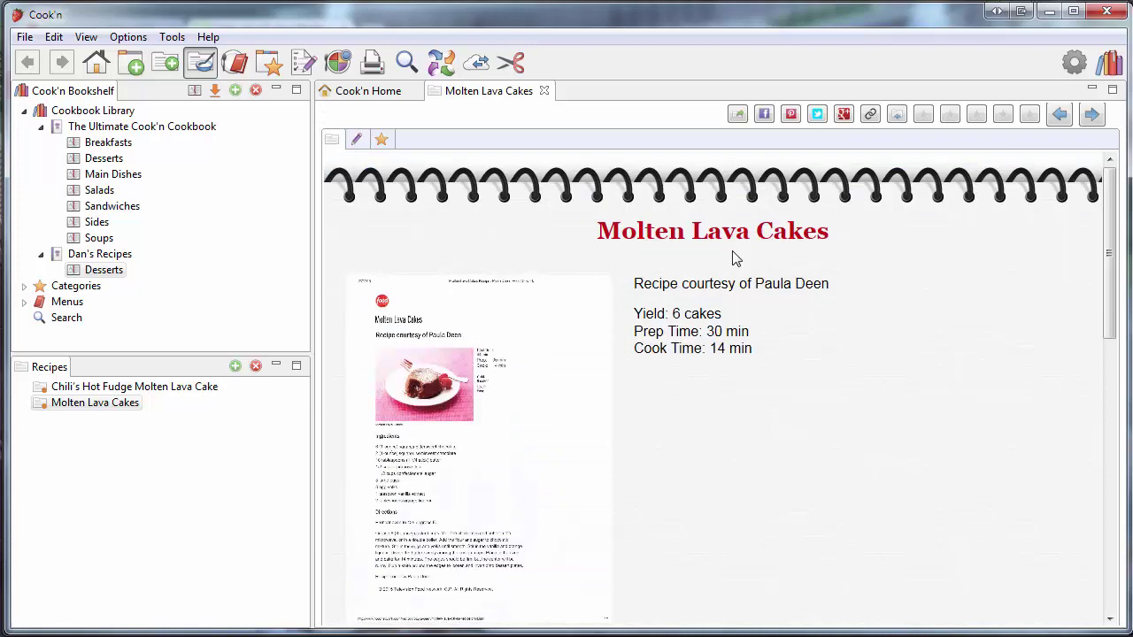
scroll(832, 385, down, 10)
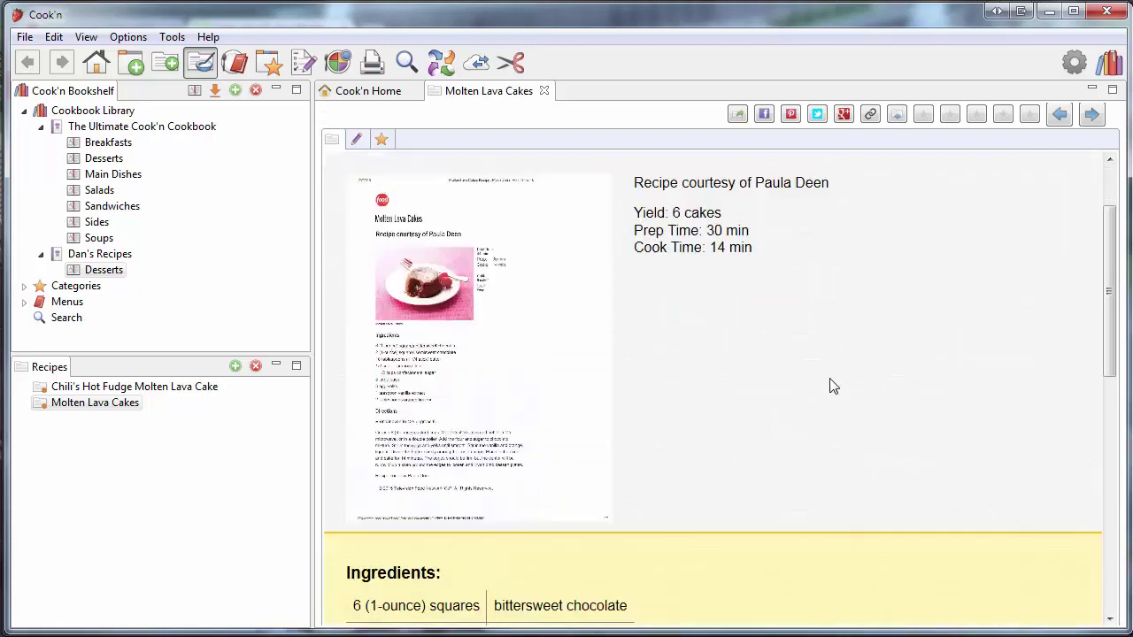
scroll(832, 385, up, 10)
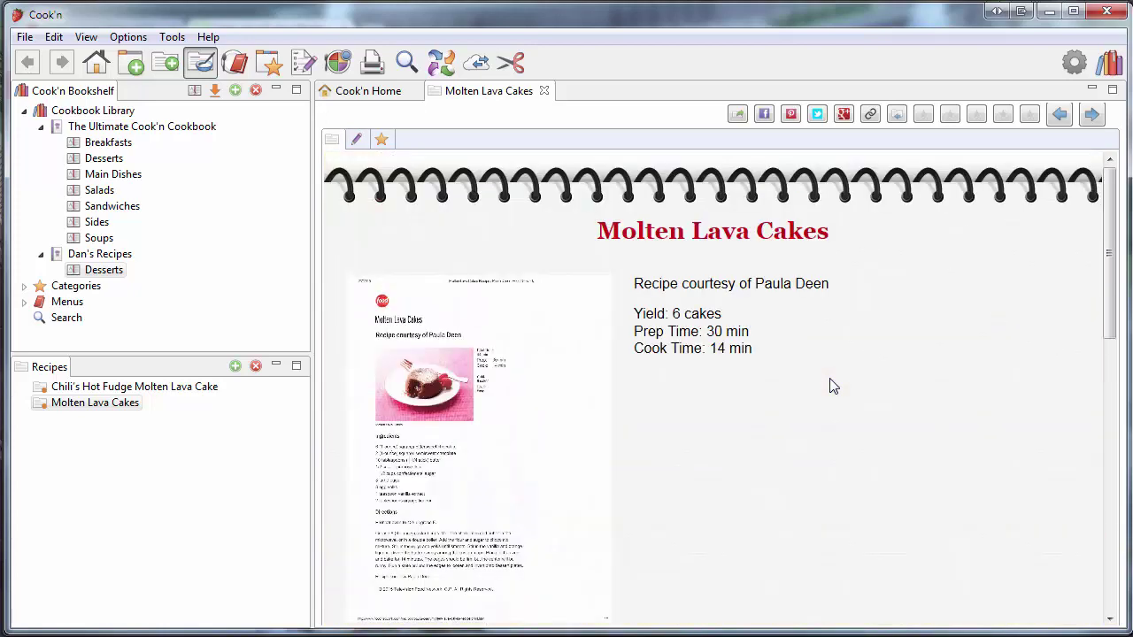
- Enlarge the attached recipe scan, then close it to return to the page
click(480, 398)
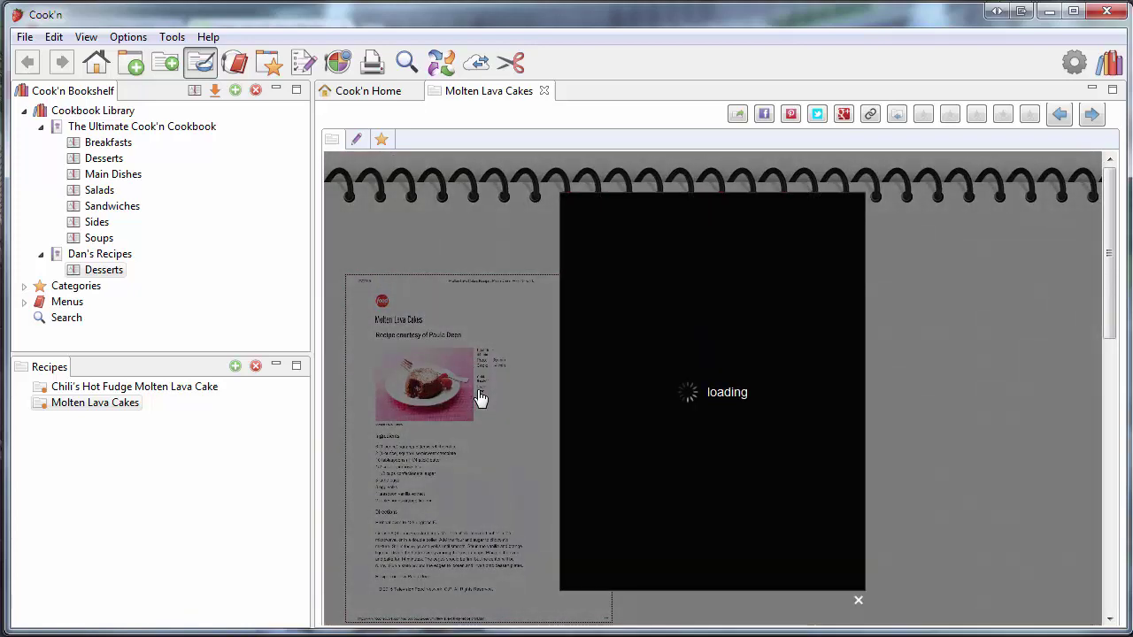
click(857, 600)
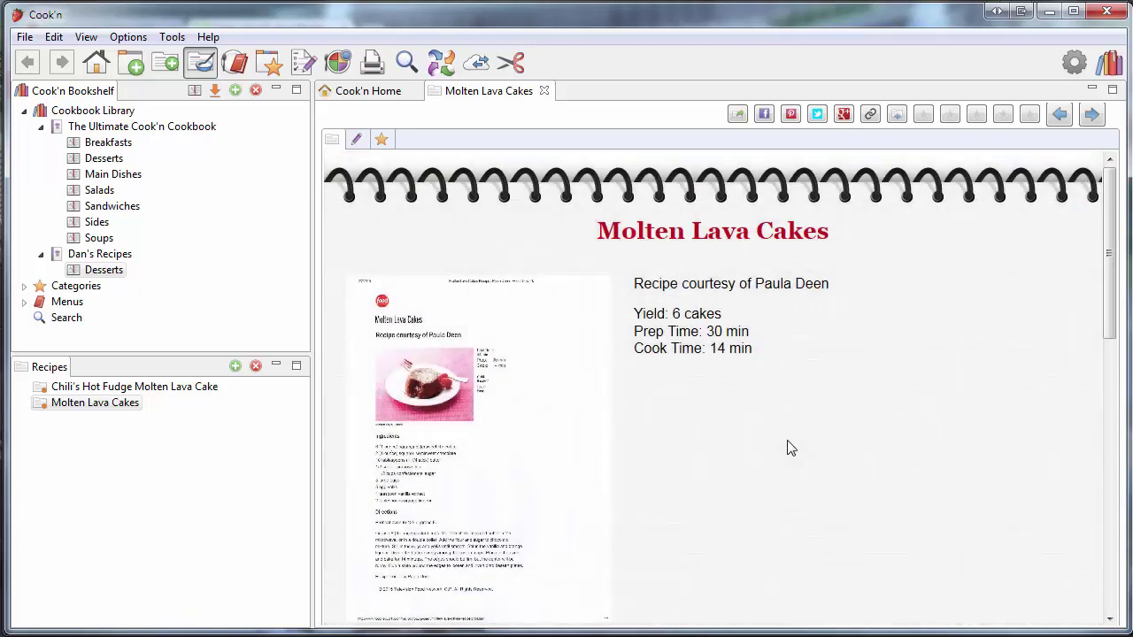
scroll(790, 447, down, 10)
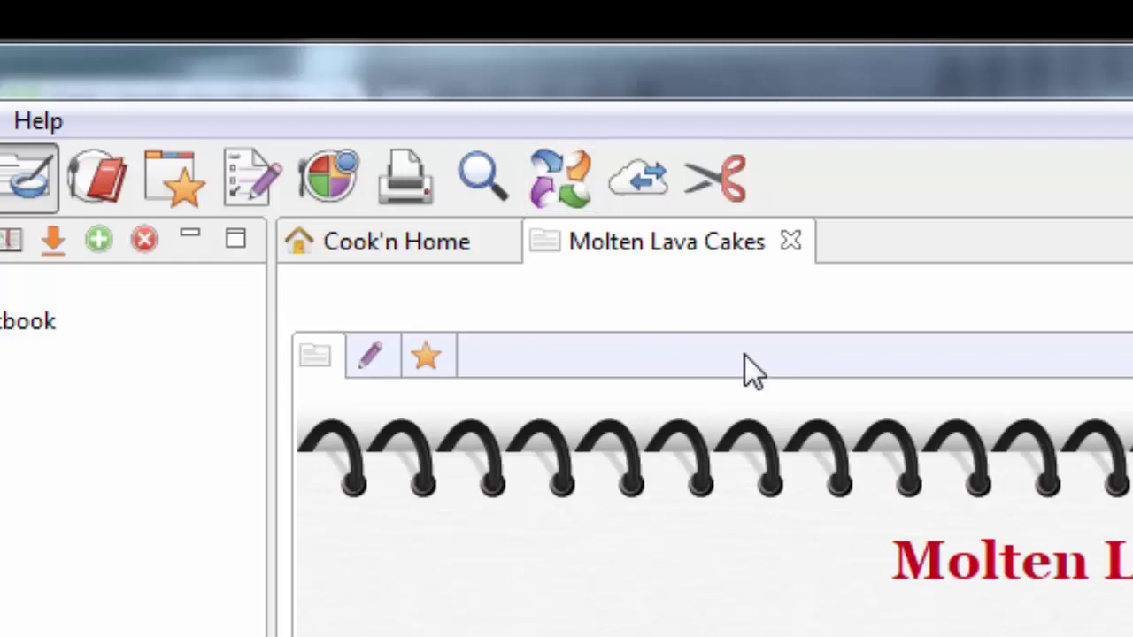
- Start a new recipe from a scanned image, importing chocolate-chip-cake.jpg
click(712, 182)
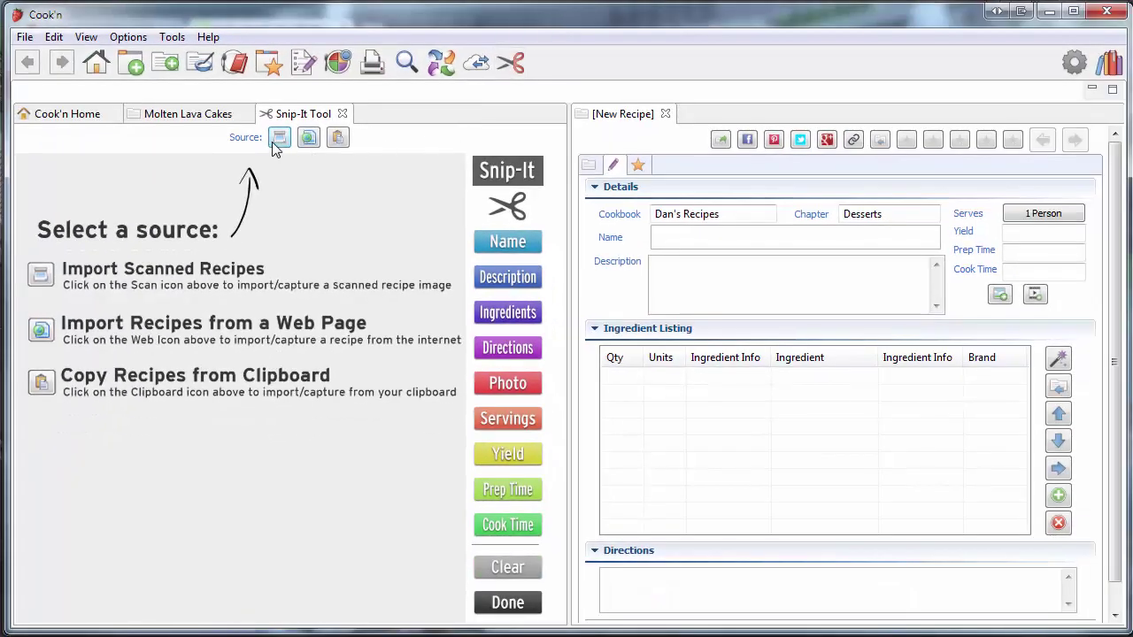
click(277, 140)
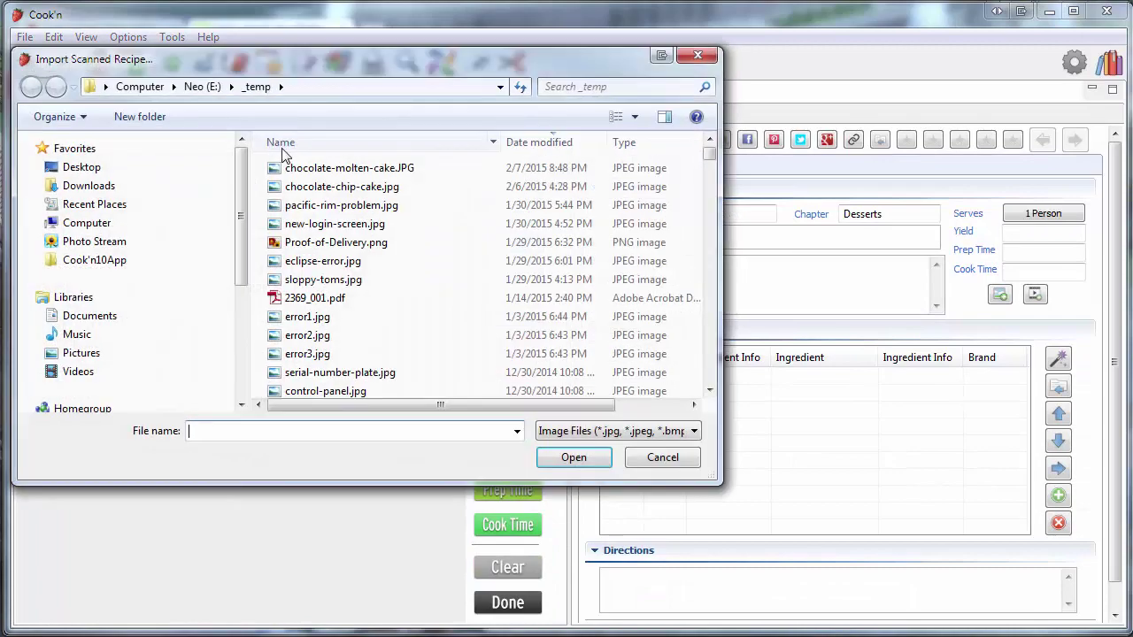
double_click(349, 187)
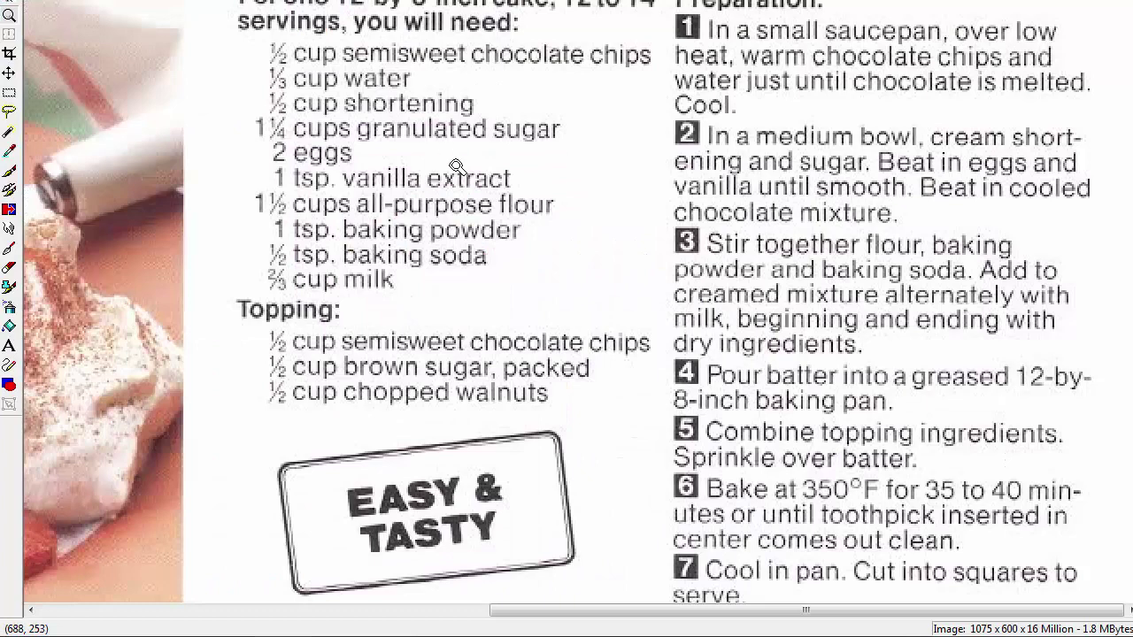
- Zoom out to the whole Chocolate Chip Cake card, then close the image viewer
right_click(455, 166)
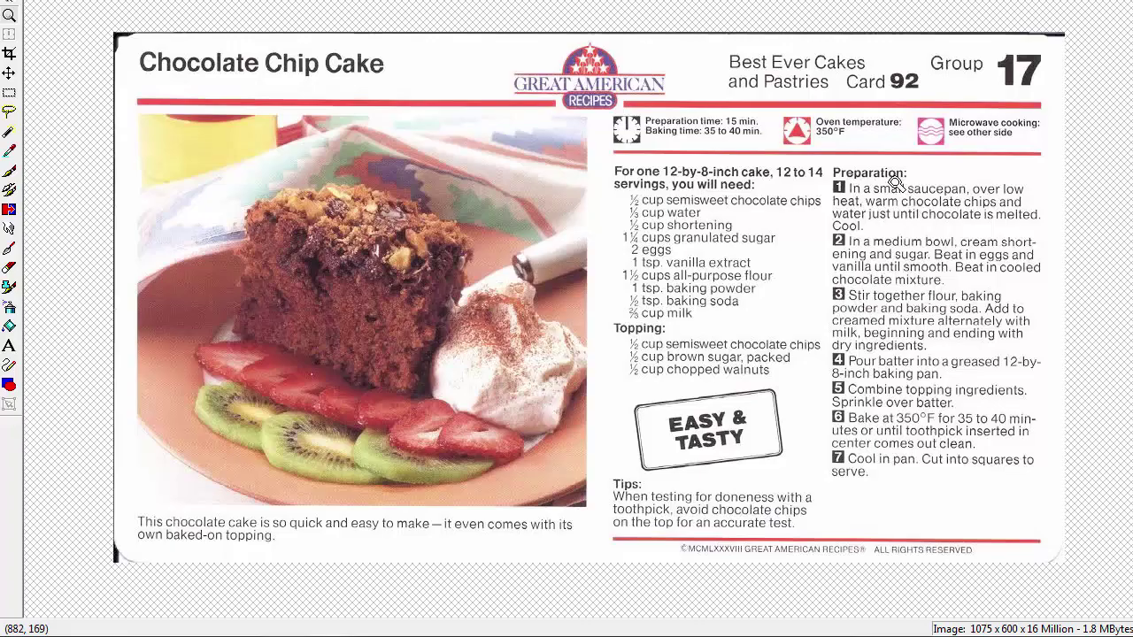
key(Escape)
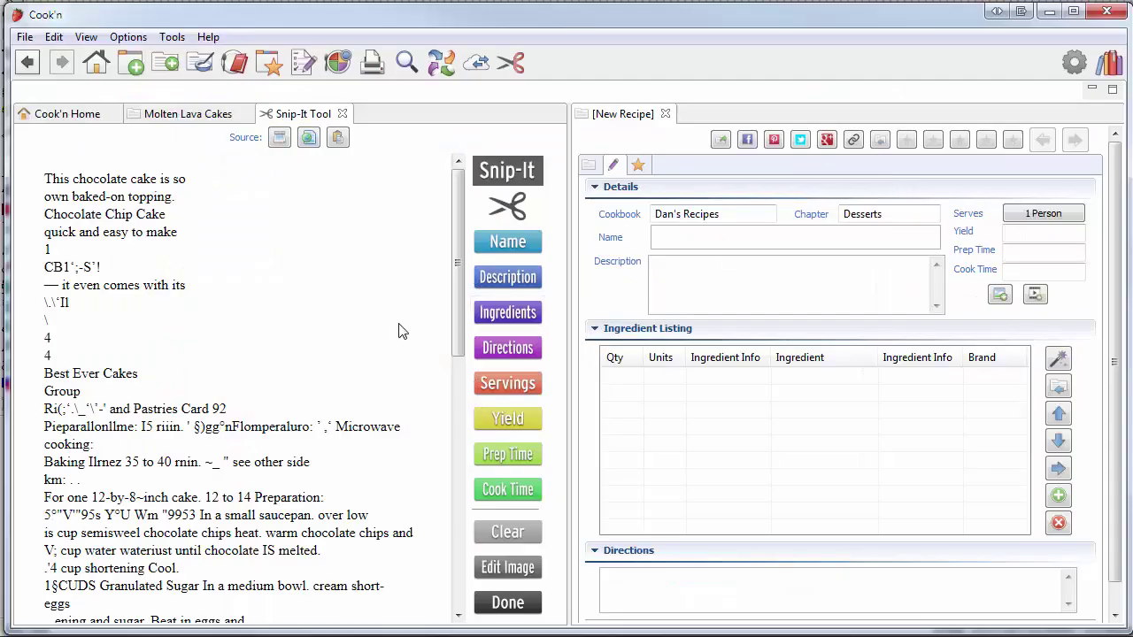
drag(457, 280, 452, 543)
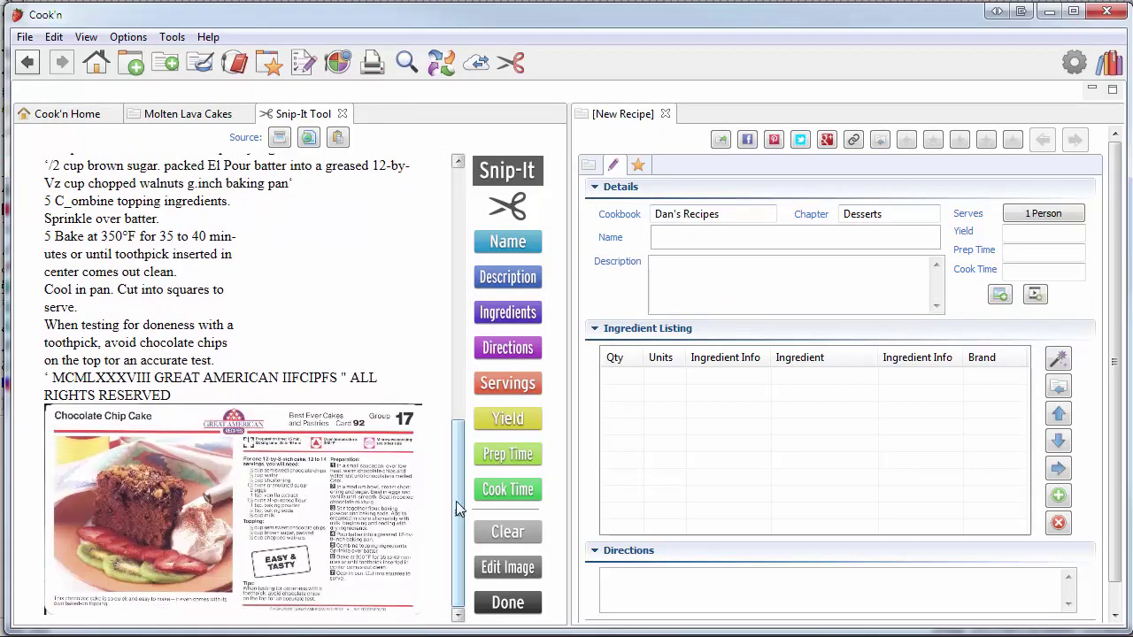
drag(456, 501, 459, 301)
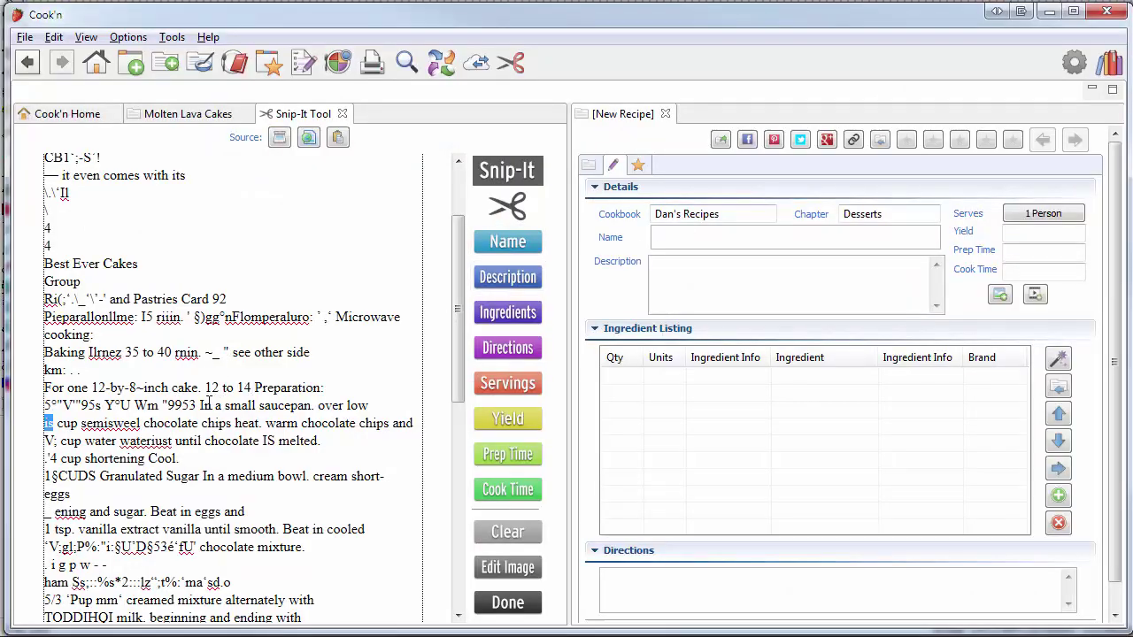
- Correct the misread OCR line to '1/2 cup semi-sweet chocolate chips'
drag(199, 405, 375, 405)
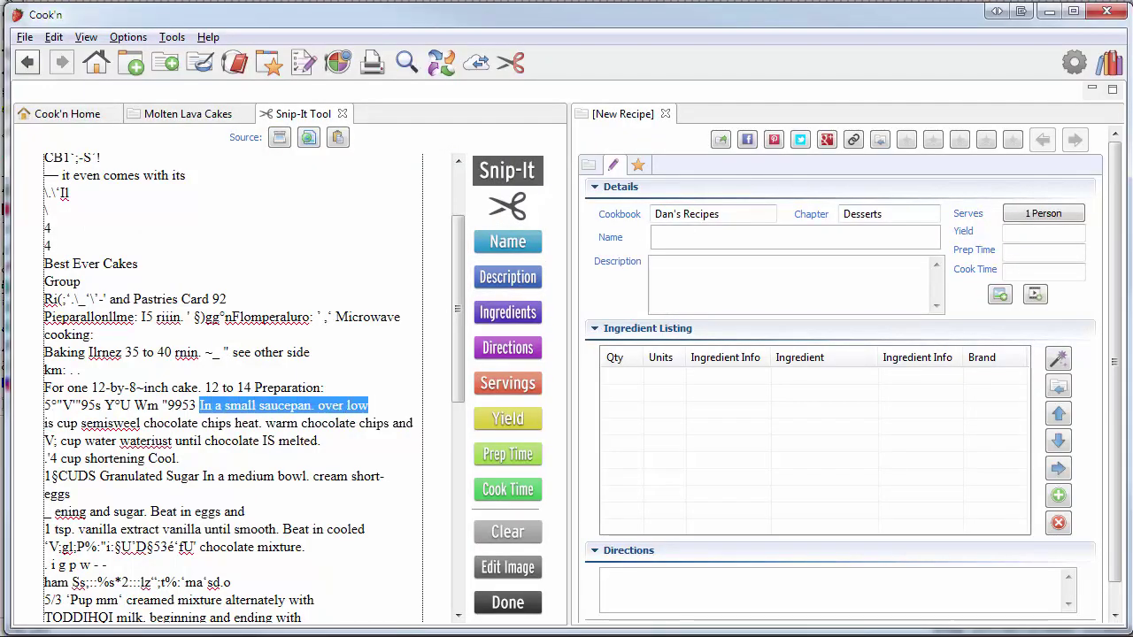
click(143, 423)
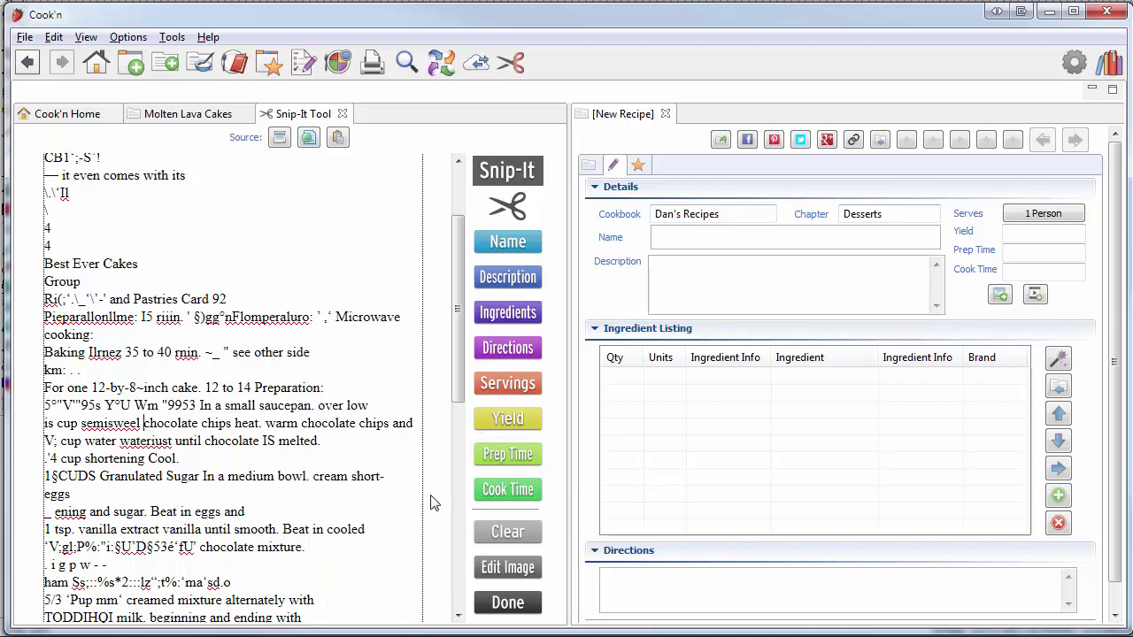
key(Delete)
key(Delete)
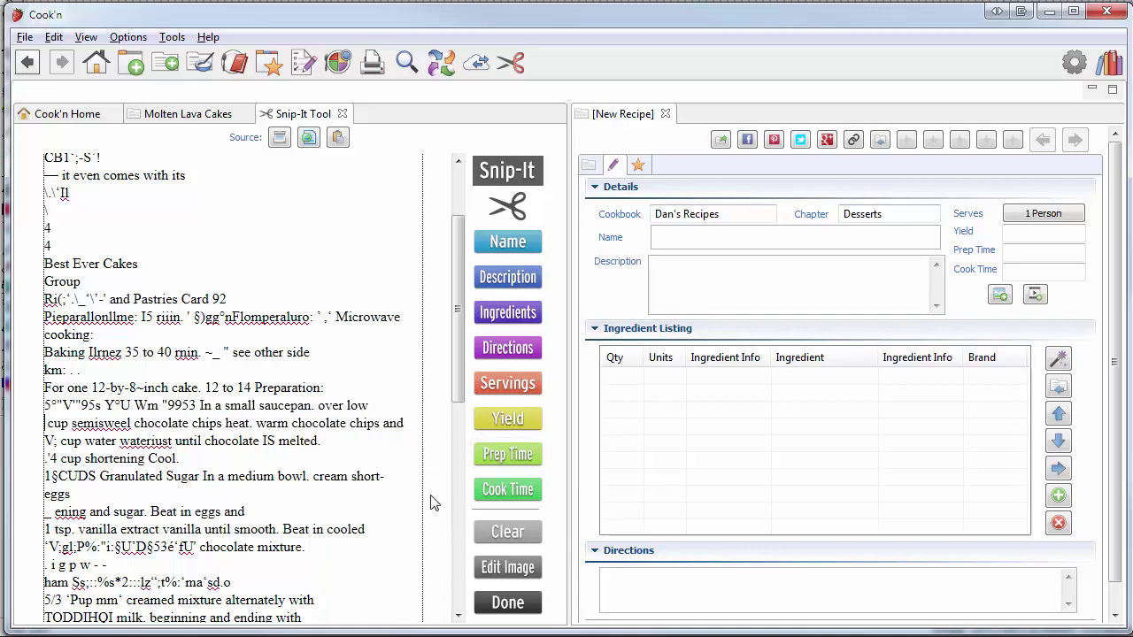
text(1/2 )
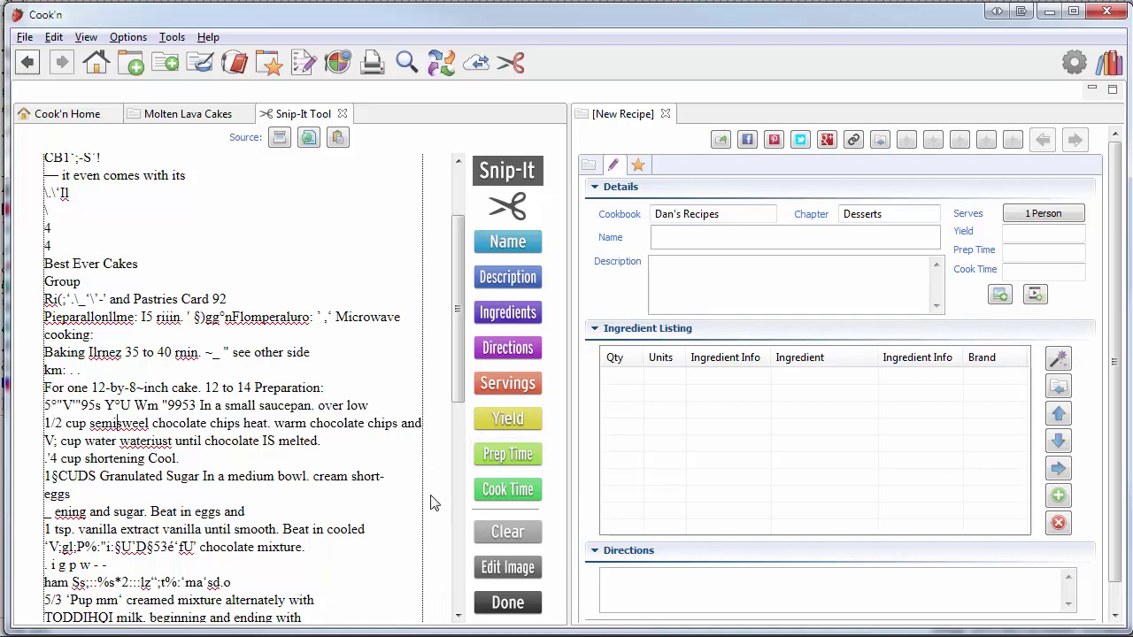
text(-)
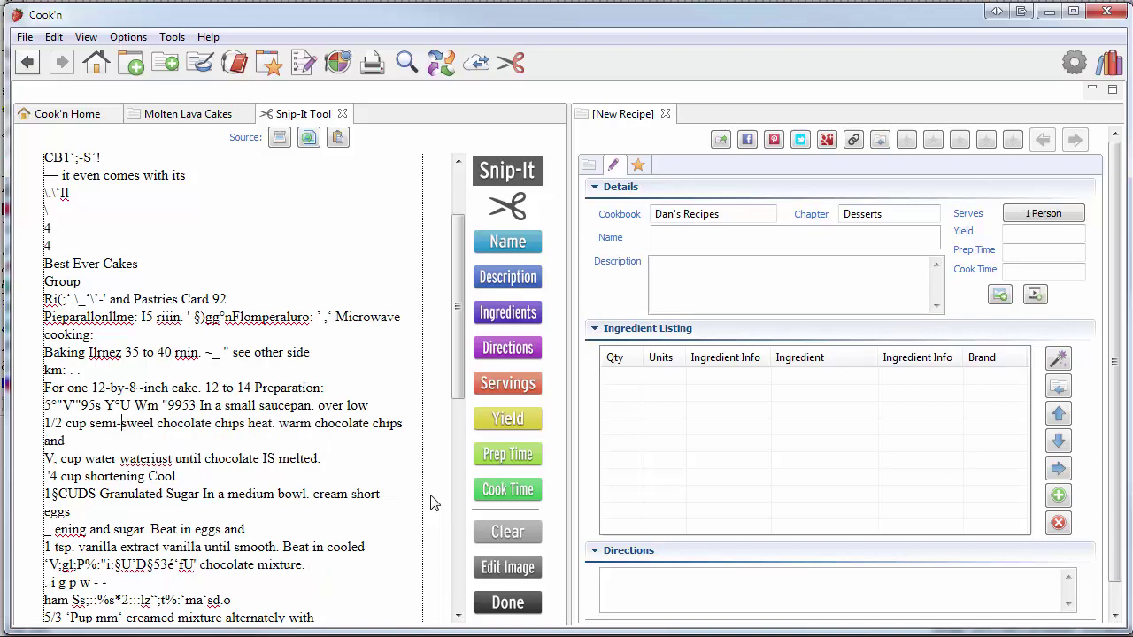
key(BackSpace)
text(t)
- Enter 1/2 cup semisweet chocolate as the first ingredient row
click(618, 383)
text(1)
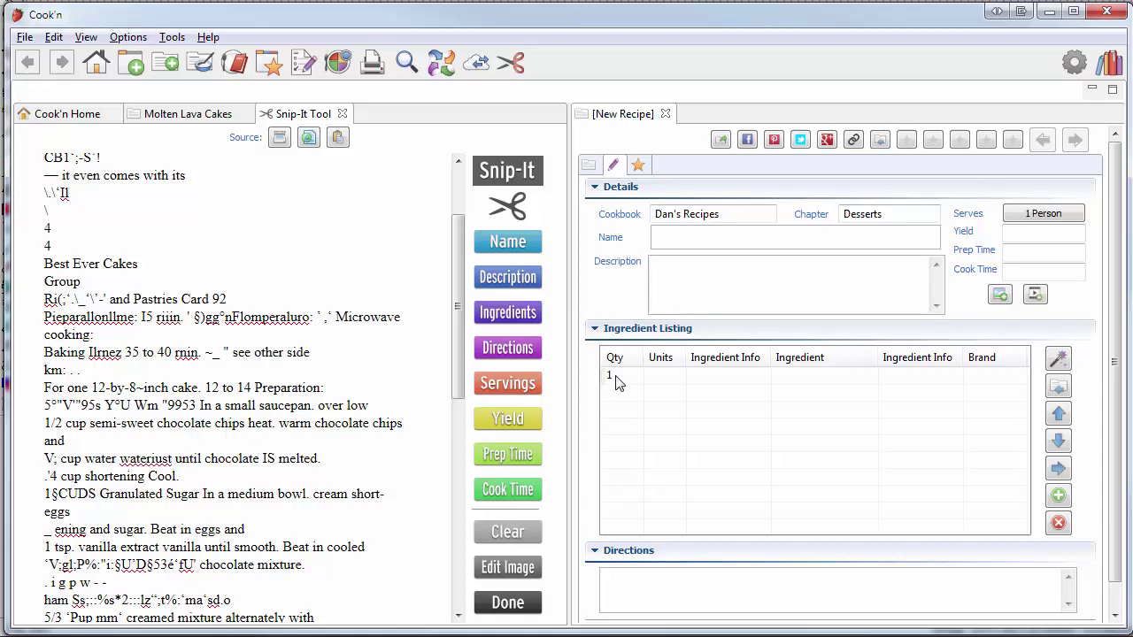
text(/2)
key(Tab)
text(cup)
key(Tab)
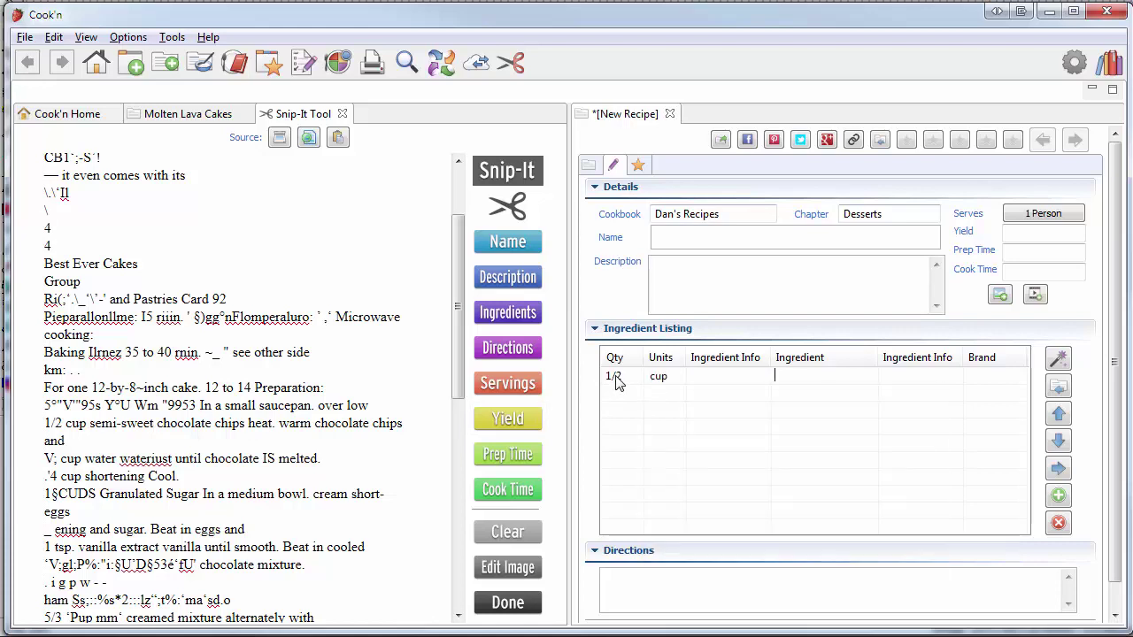
text(semisweet chocolate)
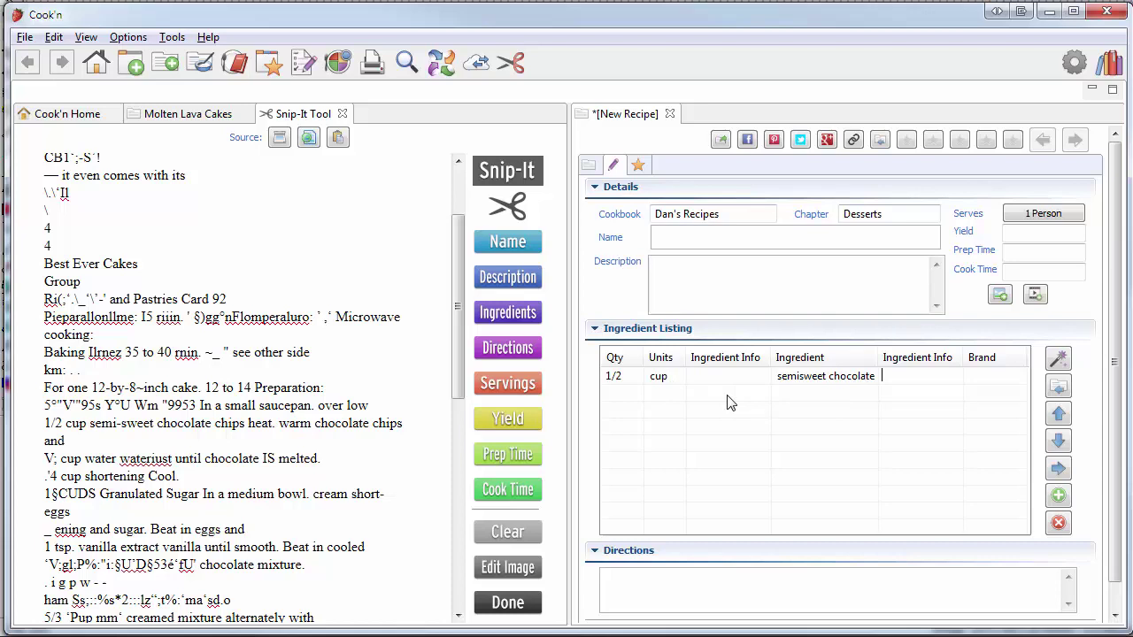
- View the Cook'n Video Demo Poll vote counts in Chrome, then return to the cake card scan
key(alt+Tab)
key(alt+Tab)
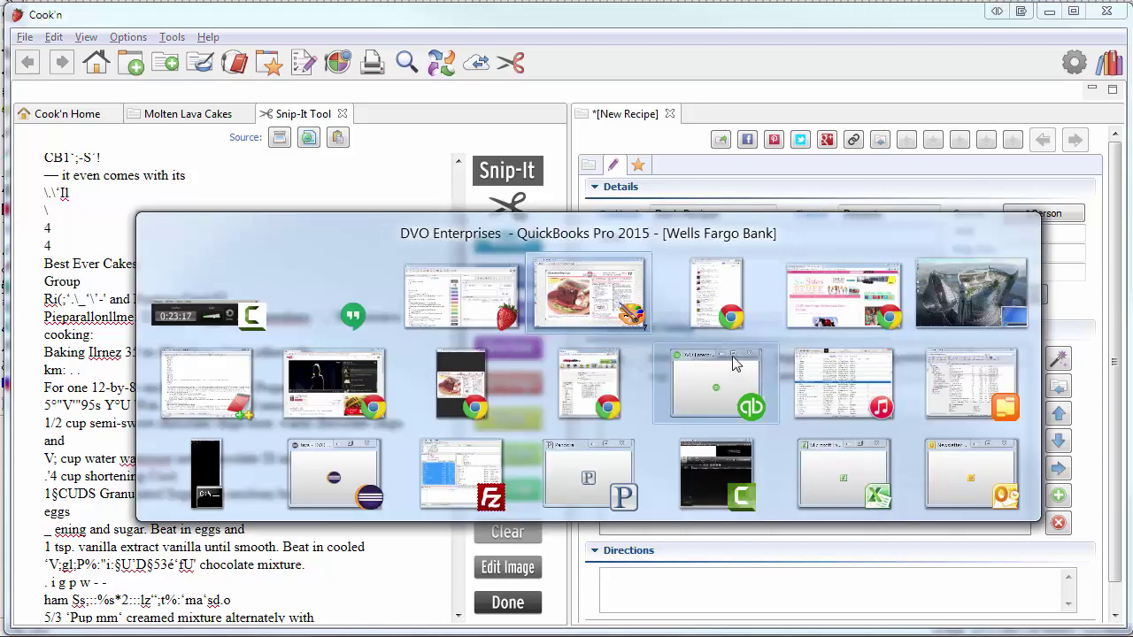
key(Escape)
key(alt+Tab)
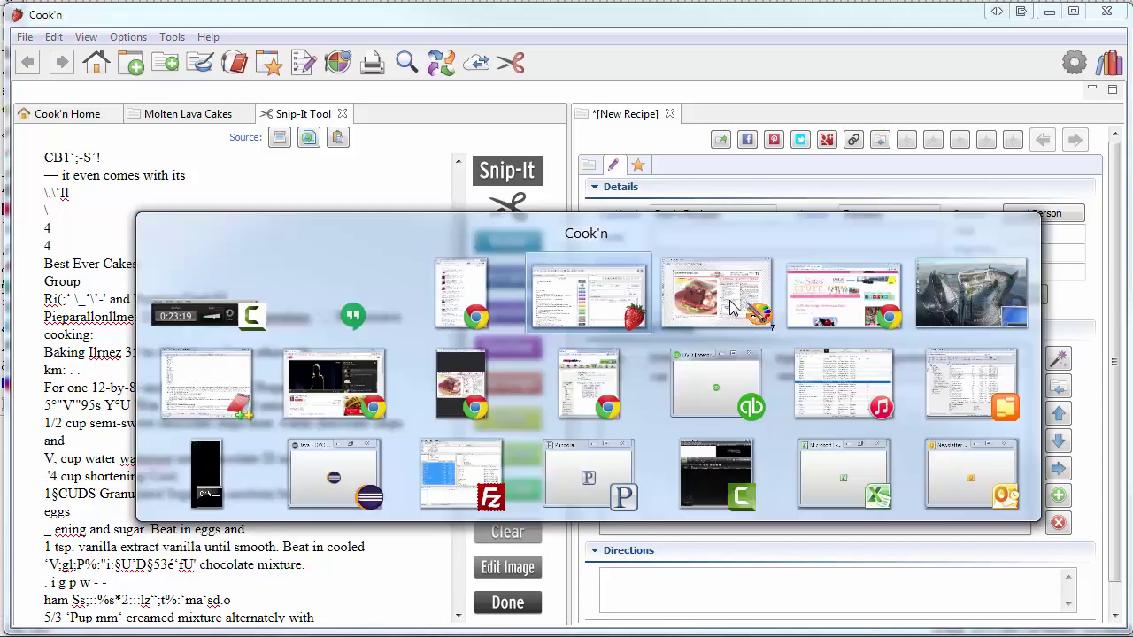
click(802, 287)
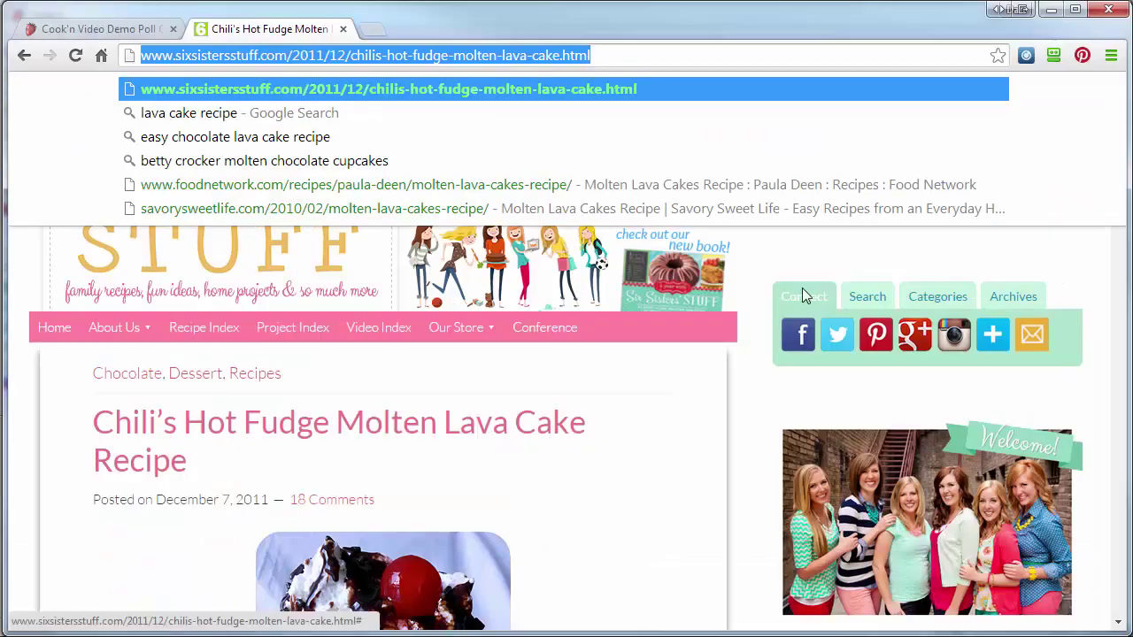
click(104, 37)
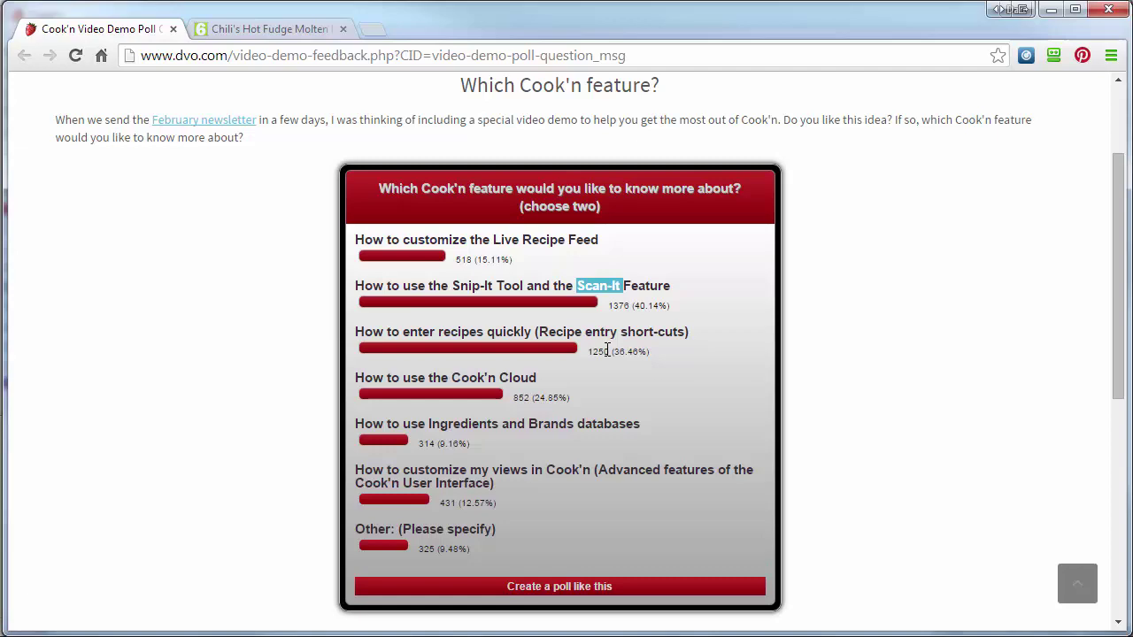
key(alt+Tab)
key(alt+Tab)
key(alt+Tab)
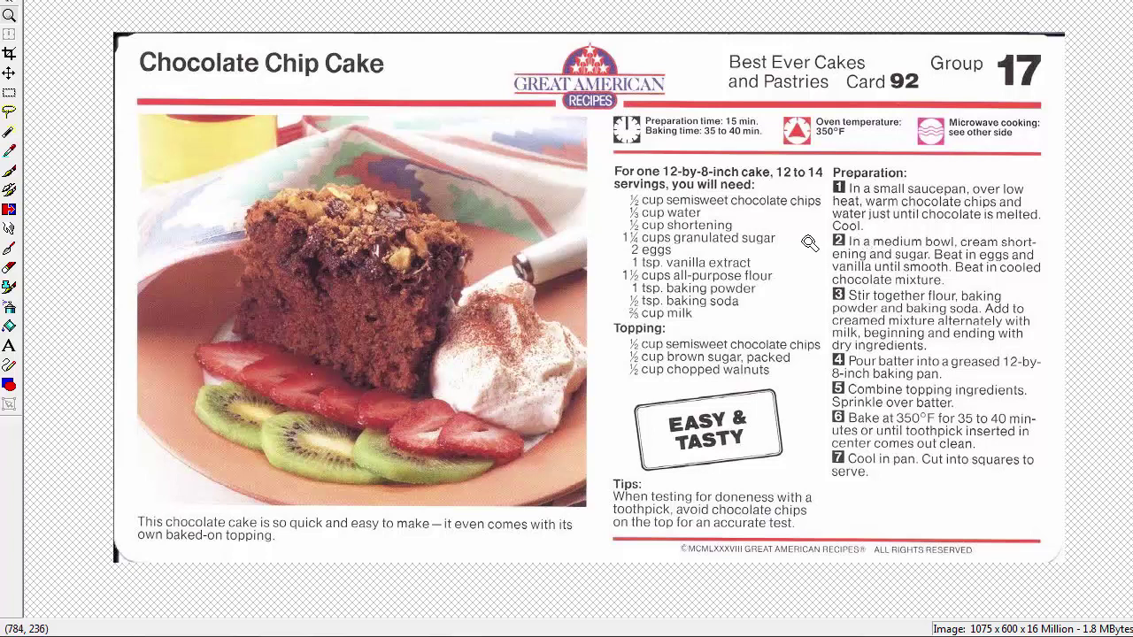
- Back in Cook'n, close the Snip-It Tool, keeping the single chocolate chips ingredient
key(alt+Tab)
key(alt+Tab)
key(alt+Tab)
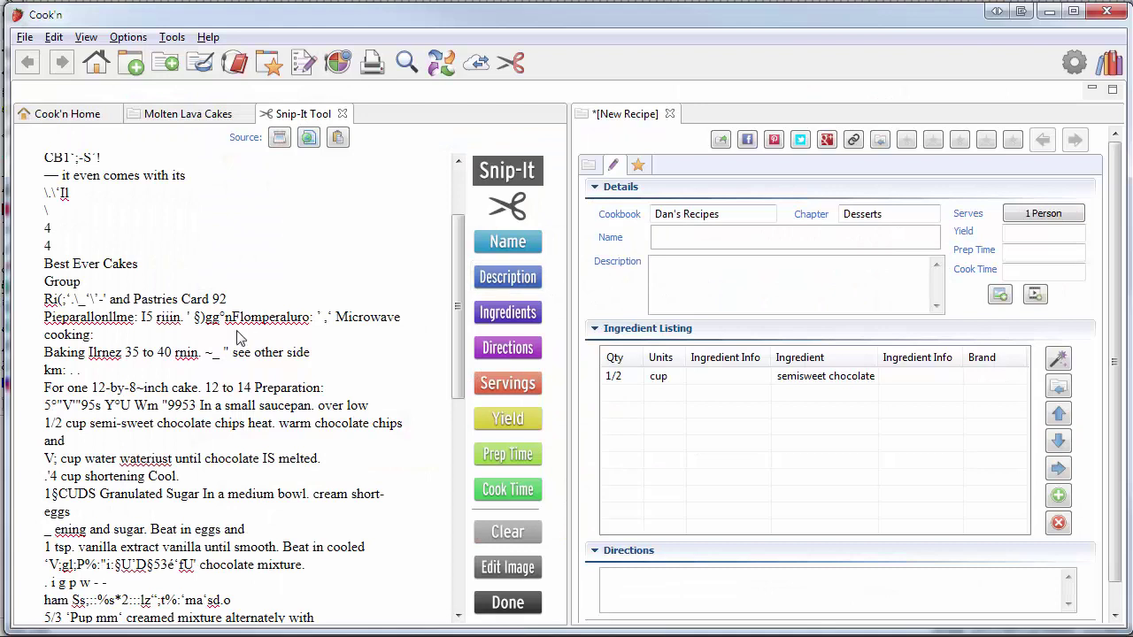
click(269, 482)
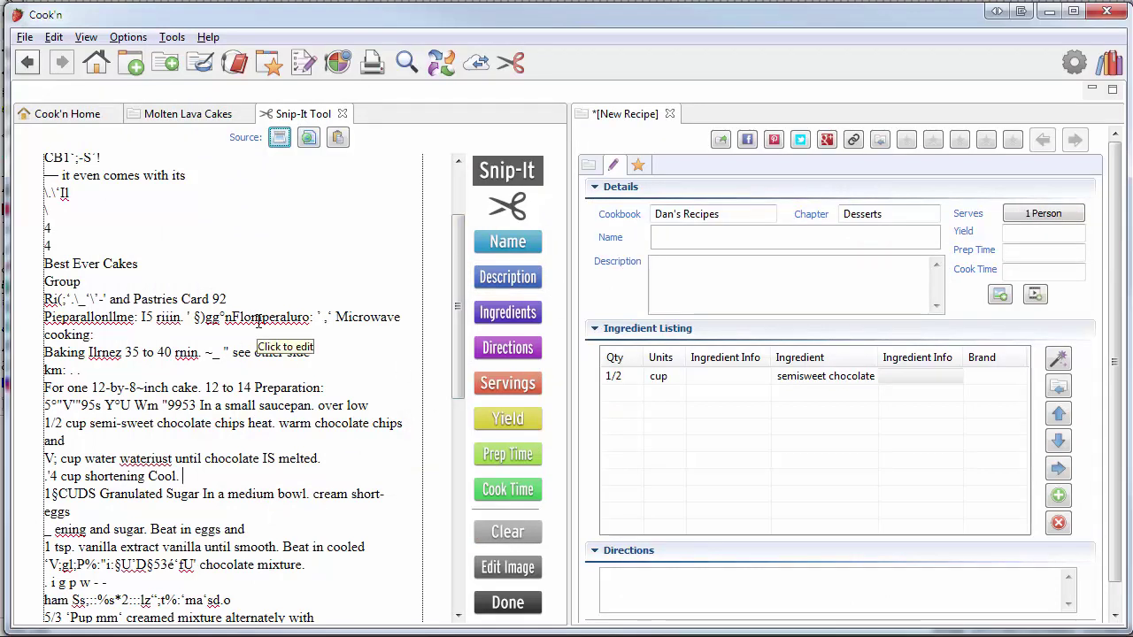
click(524, 603)
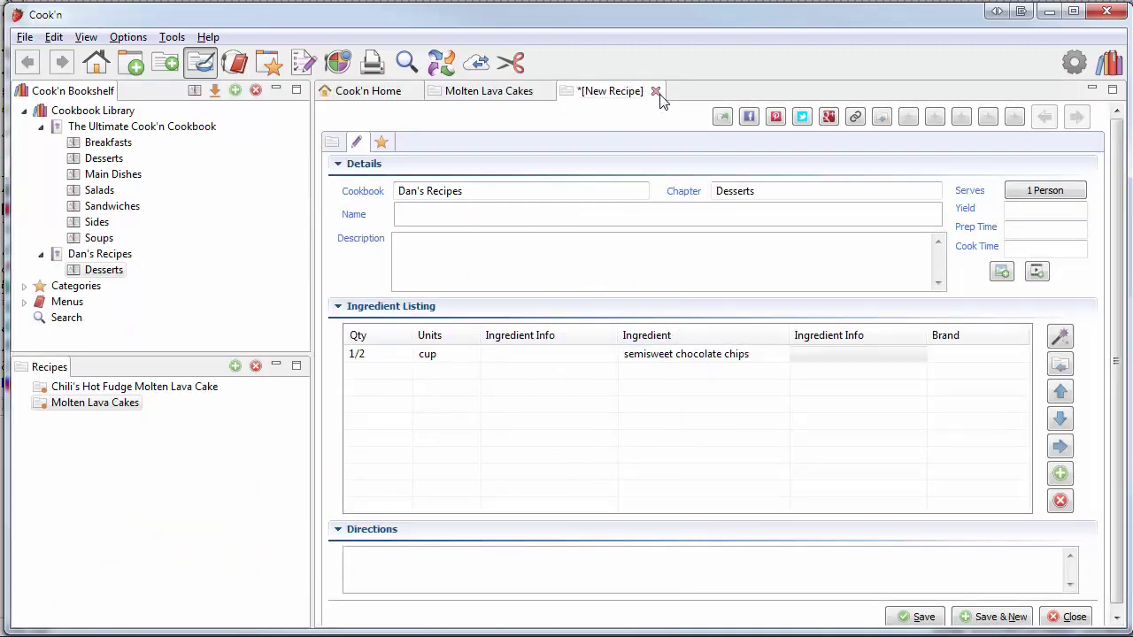
- Discard the unsaved new recipe, then enlarge and close the Molten Lava Cakes scan
click(656, 92)
click(650, 336)
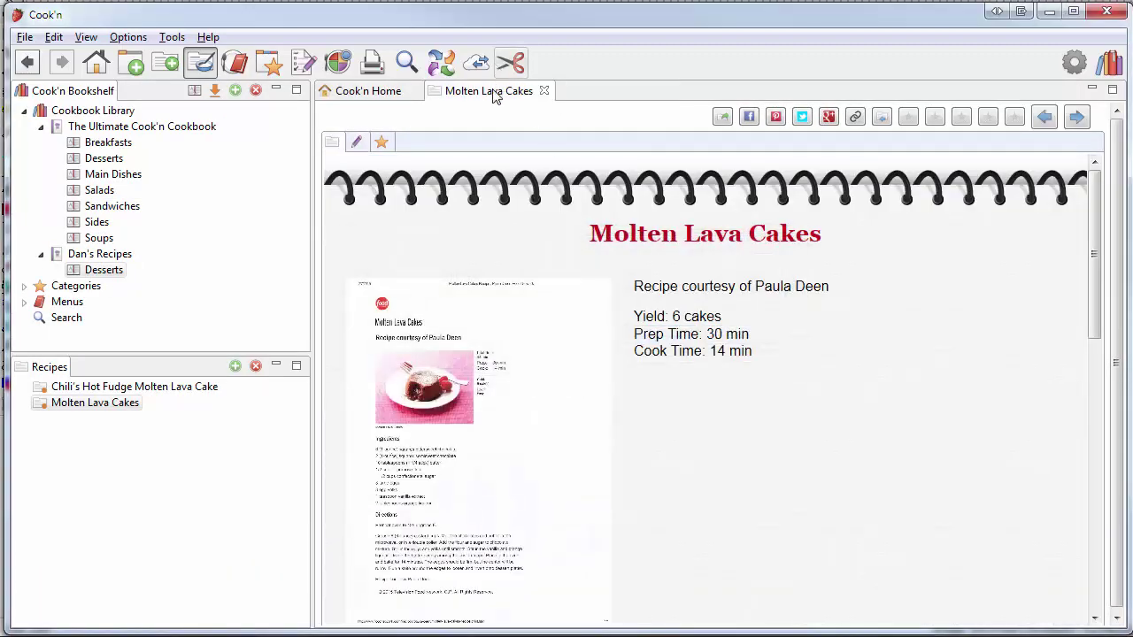
click(471, 398)
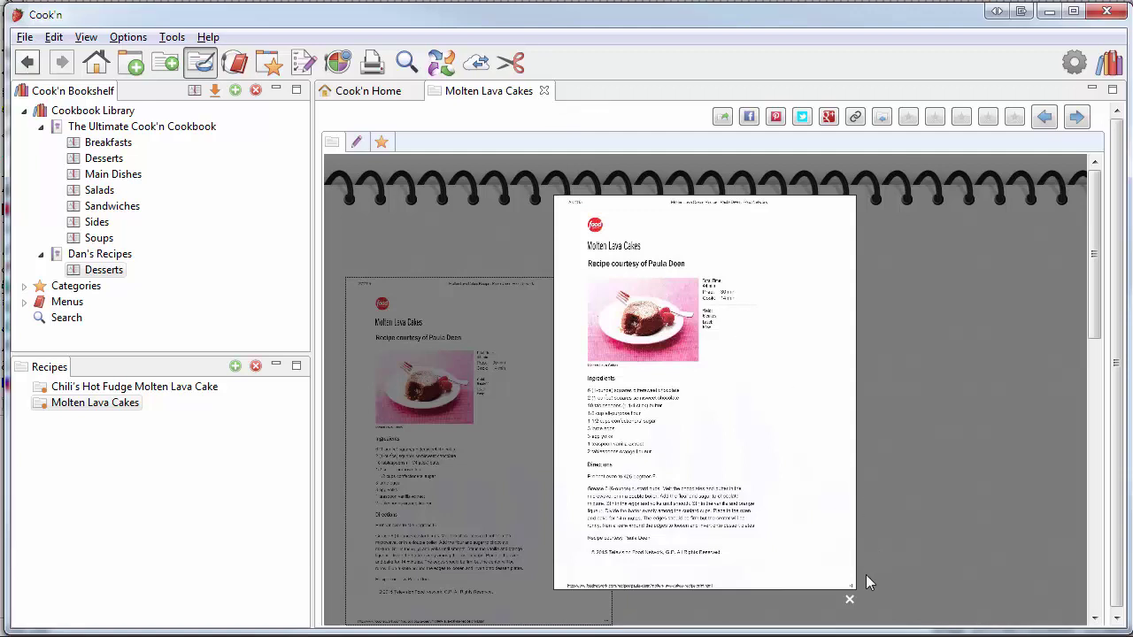
click(851, 602)
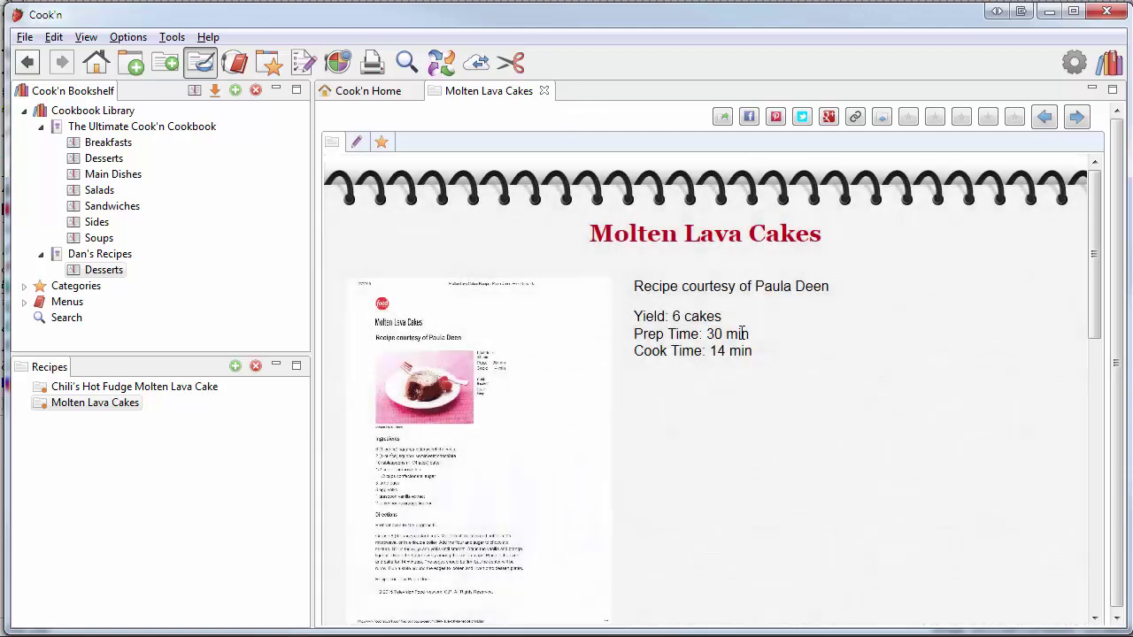